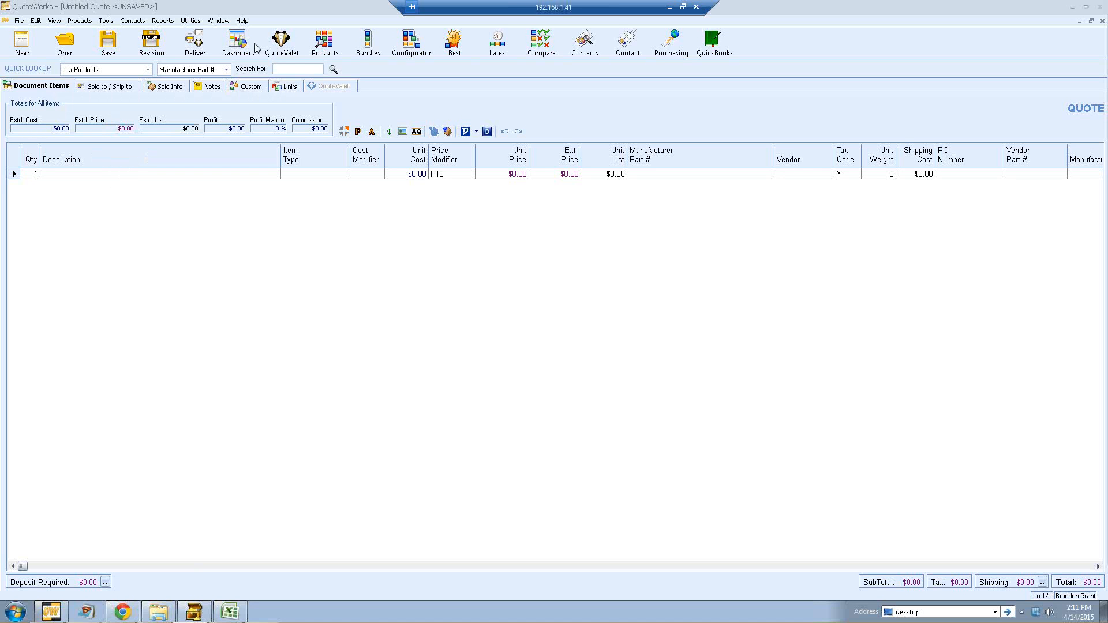
Step: Open the QuoteWerks Help documentation and expand the Quick Start Guide topics
left_click(245, 24)
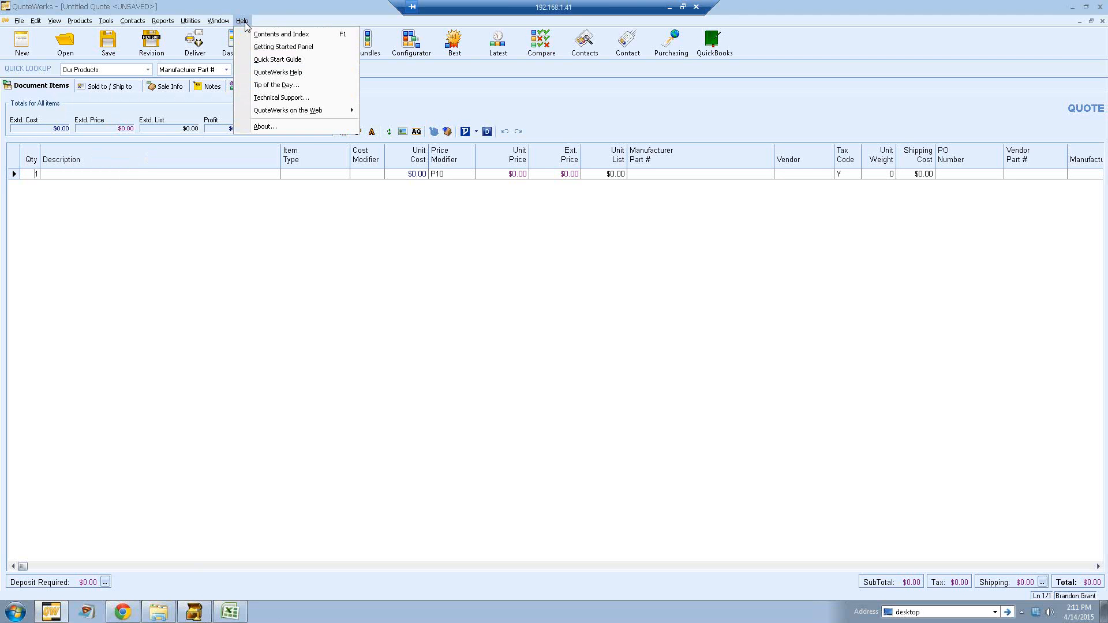
left_click(316, 77)
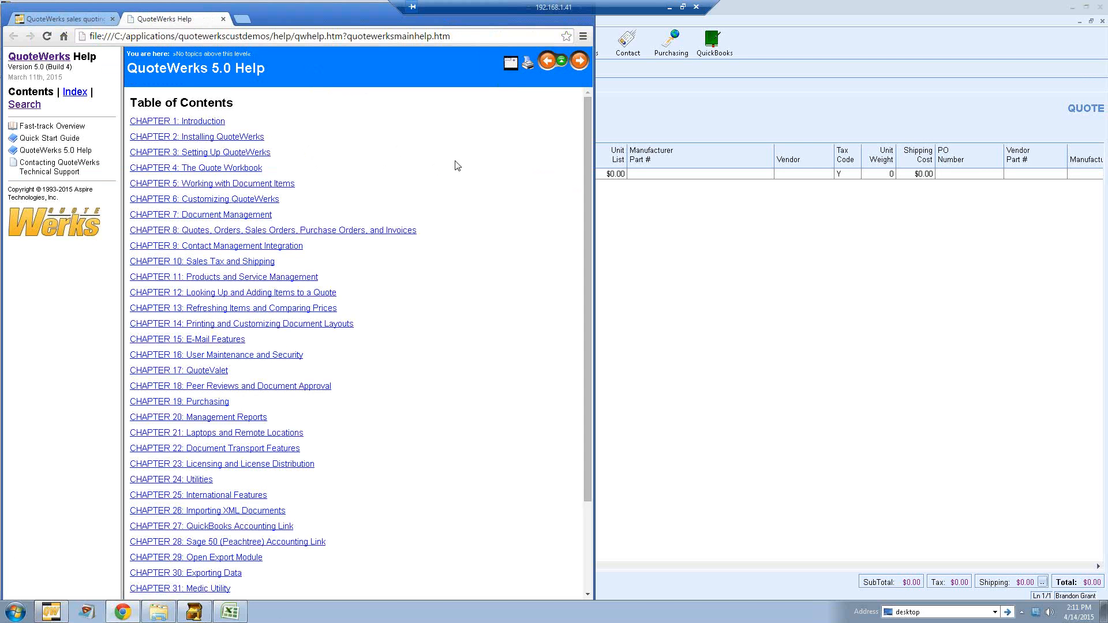
left_click_drag(586, 132, 585, 99)
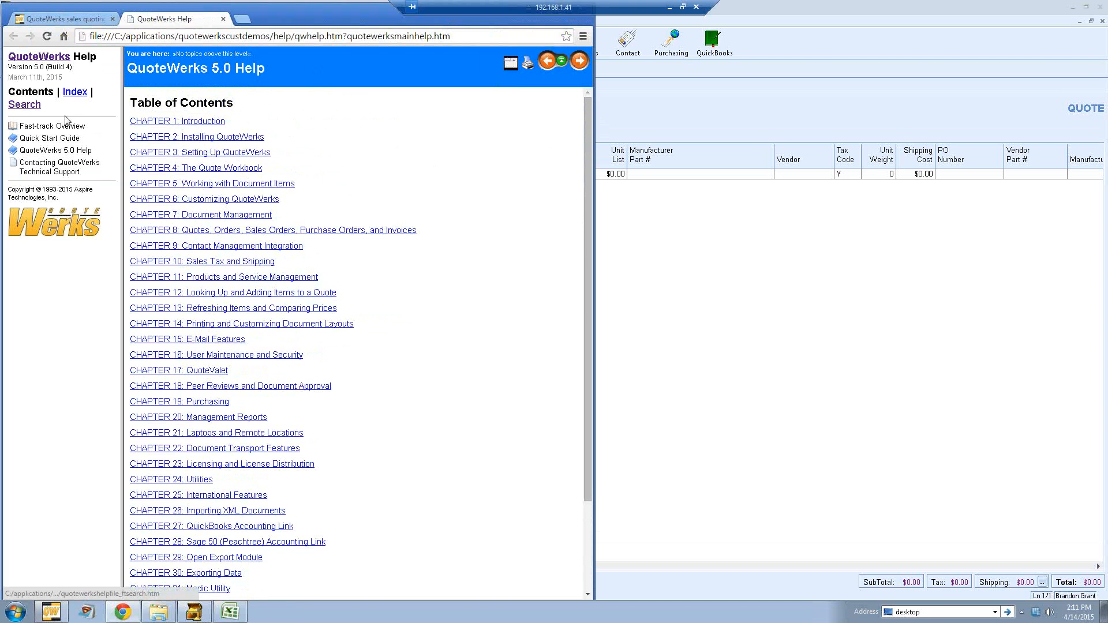
left_click(13, 139)
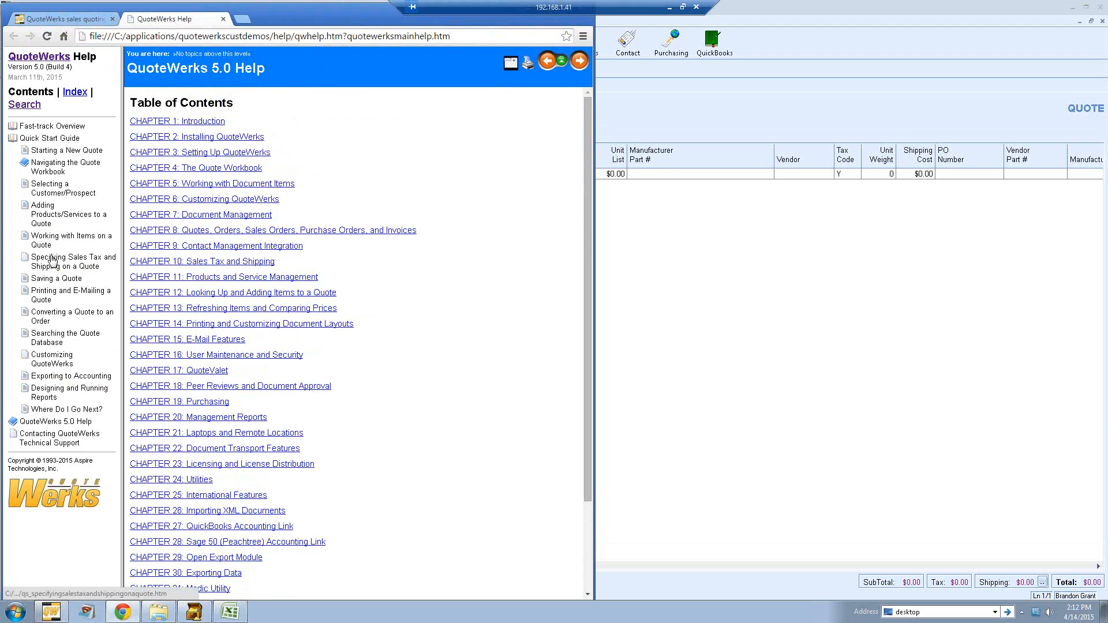
Step: Browse the chapter list of the QuoteWerks 5.0 Help contents
left_click(13, 139)
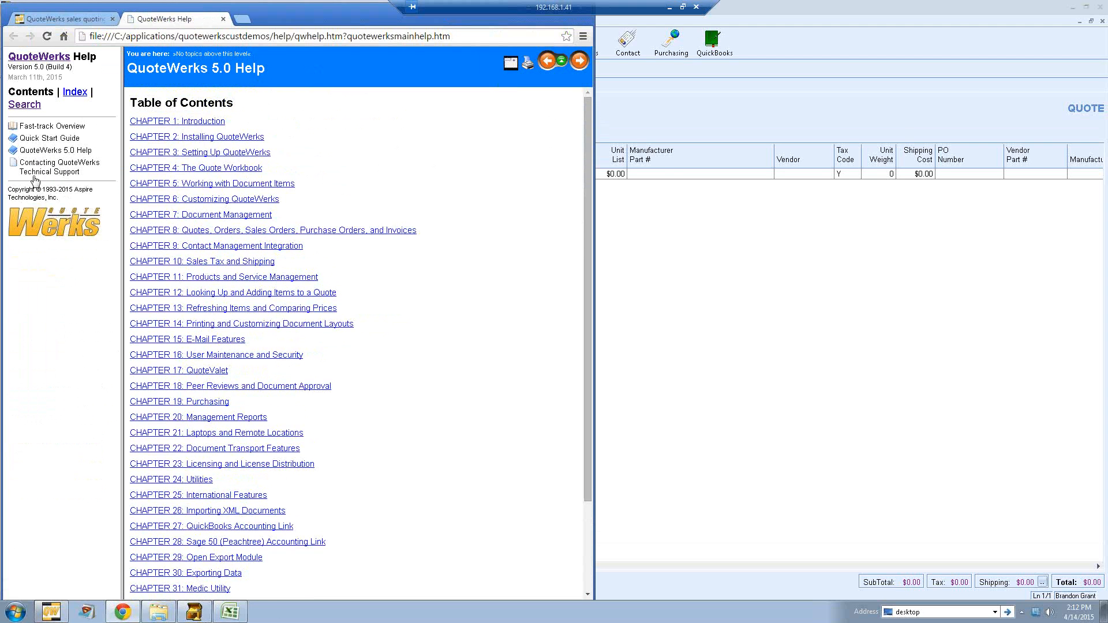
left_click(13, 151)
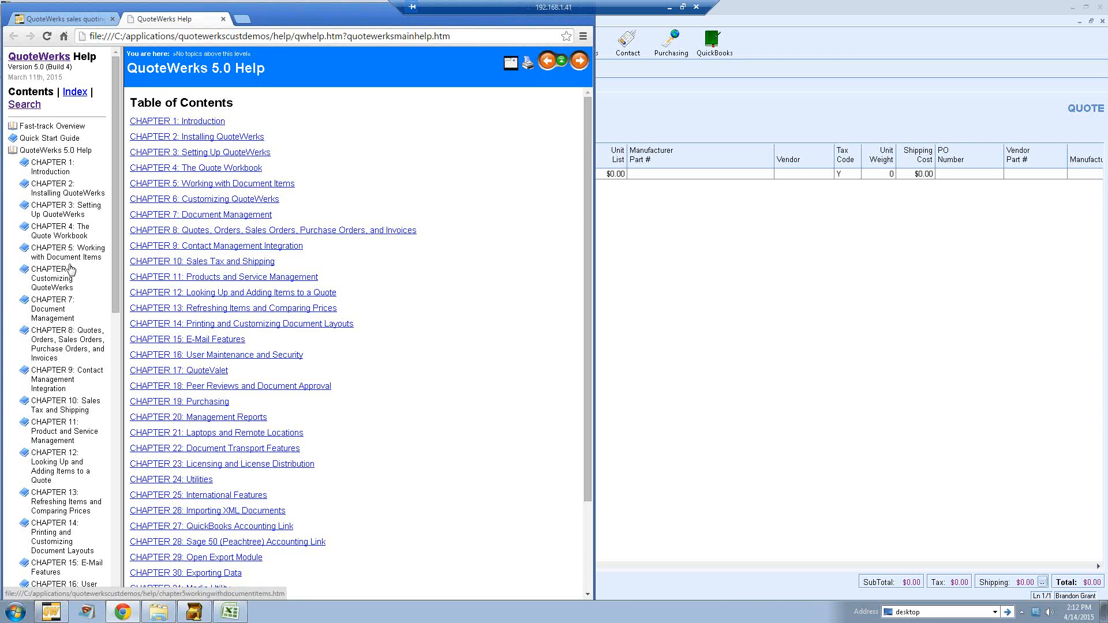
scroll(114, 240, "down", 5)
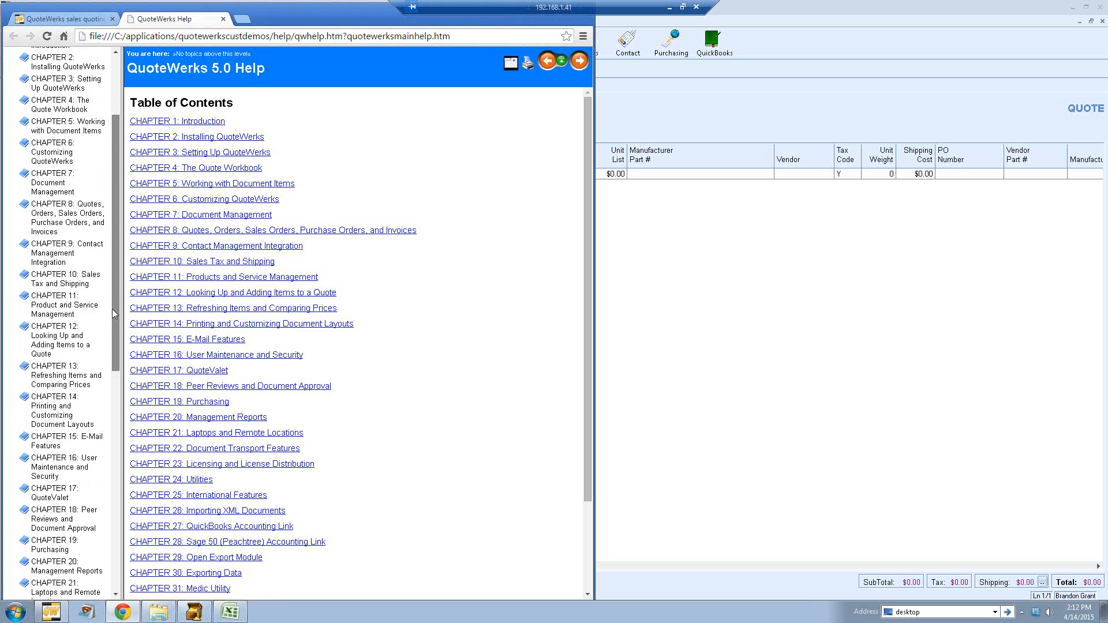
scroll(114, 316, "up", 5)
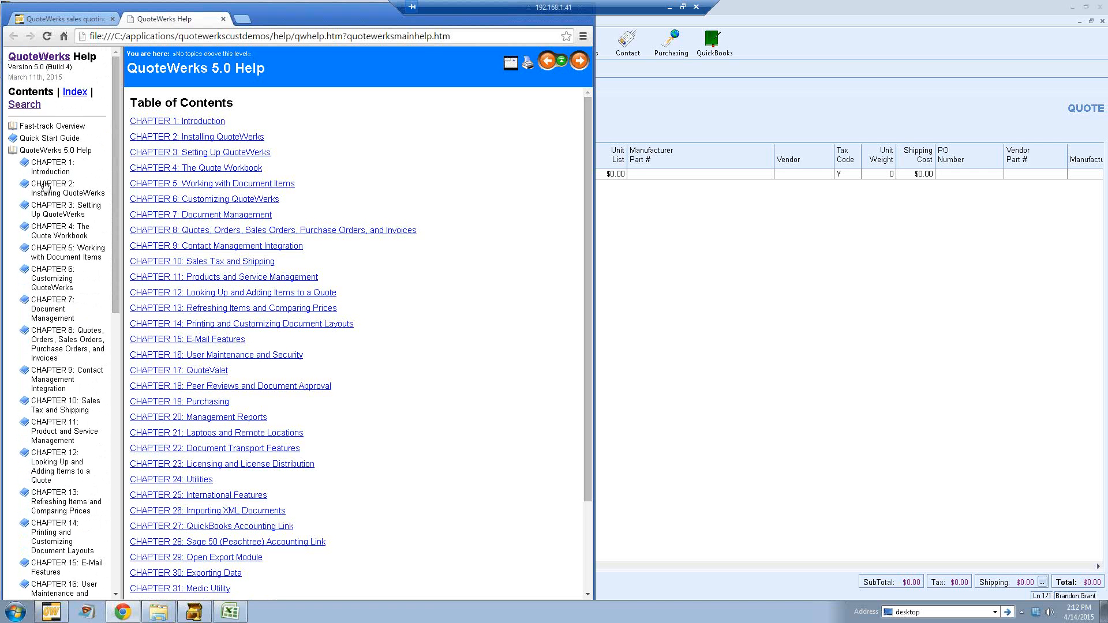
left_click(50, 165)
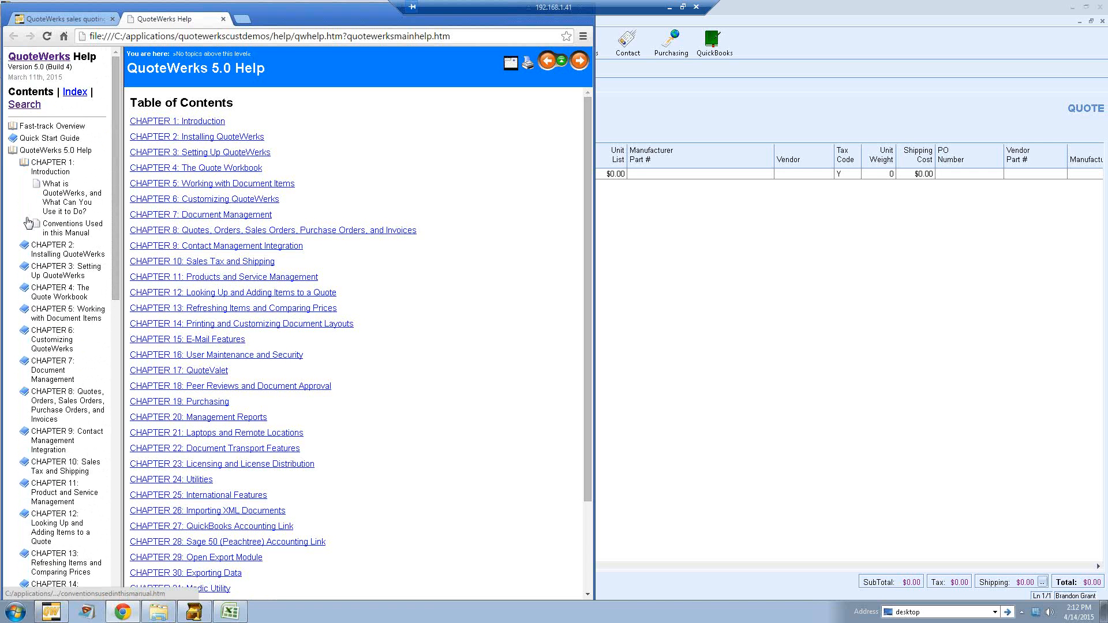
left_click(24, 164)
left_click(14, 152)
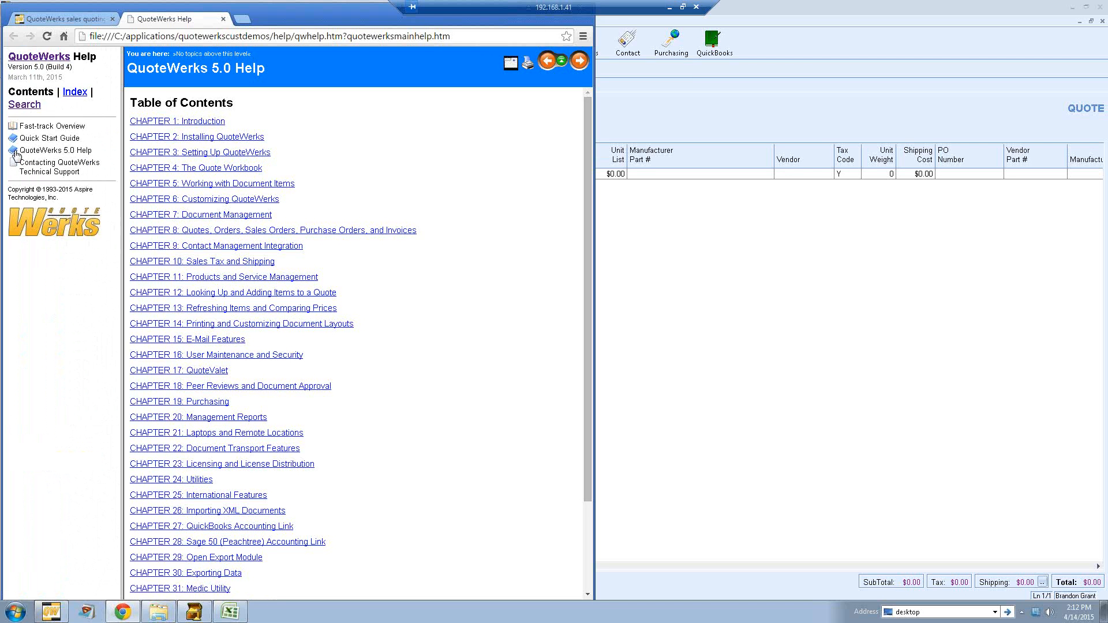
left_click(14, 152)
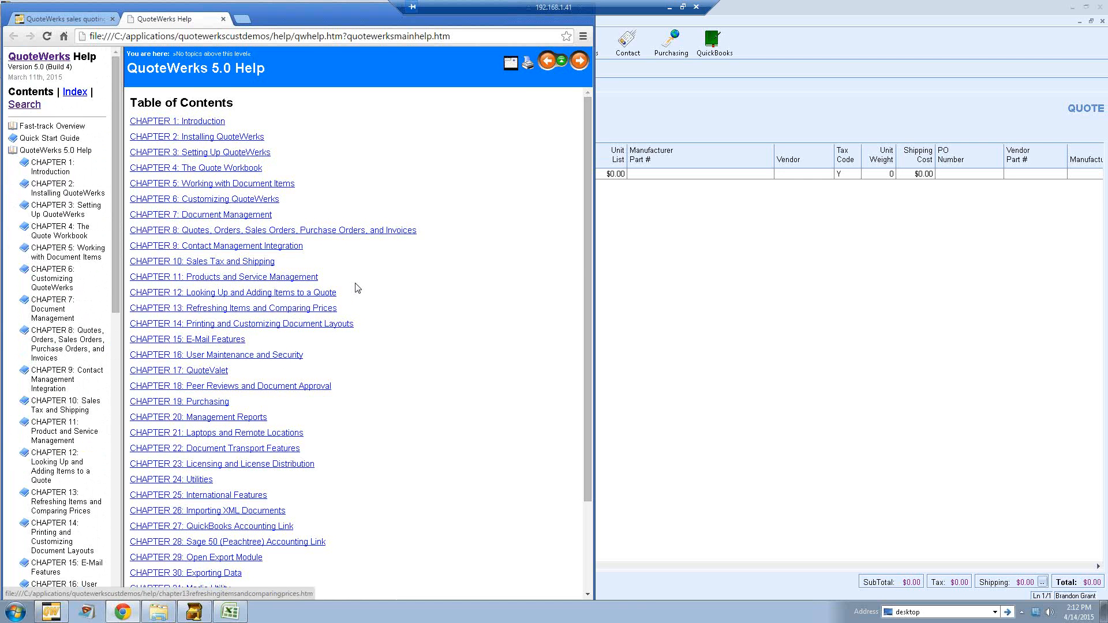
left_click(659, 219)
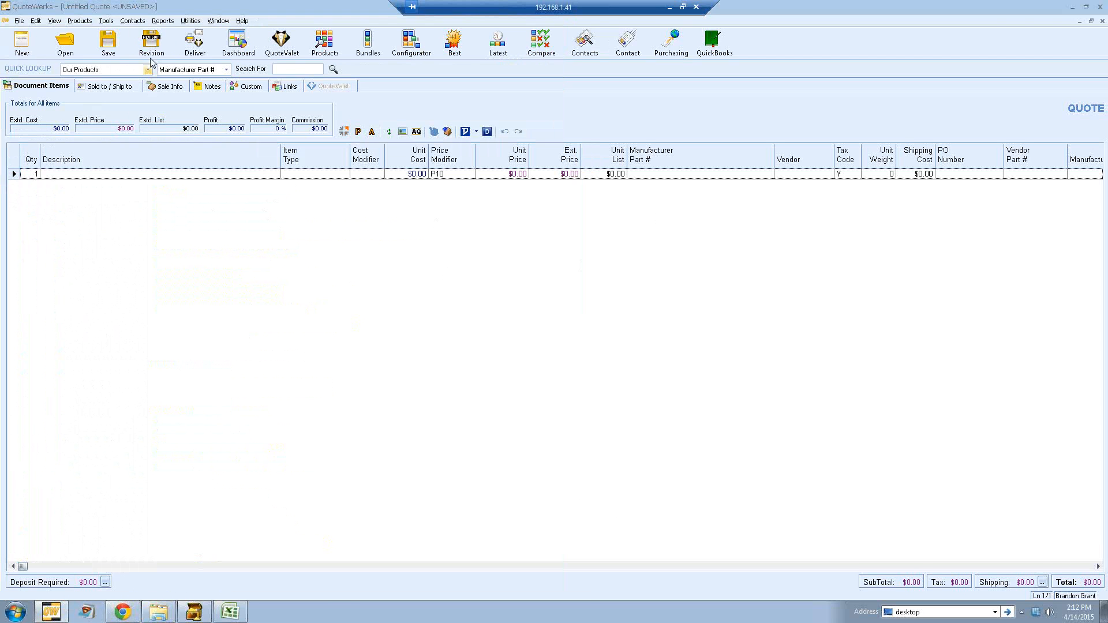
Step: Review the Contact Manager setup, keeping QuoteWerks as the contact manager
left_click(133, 23)
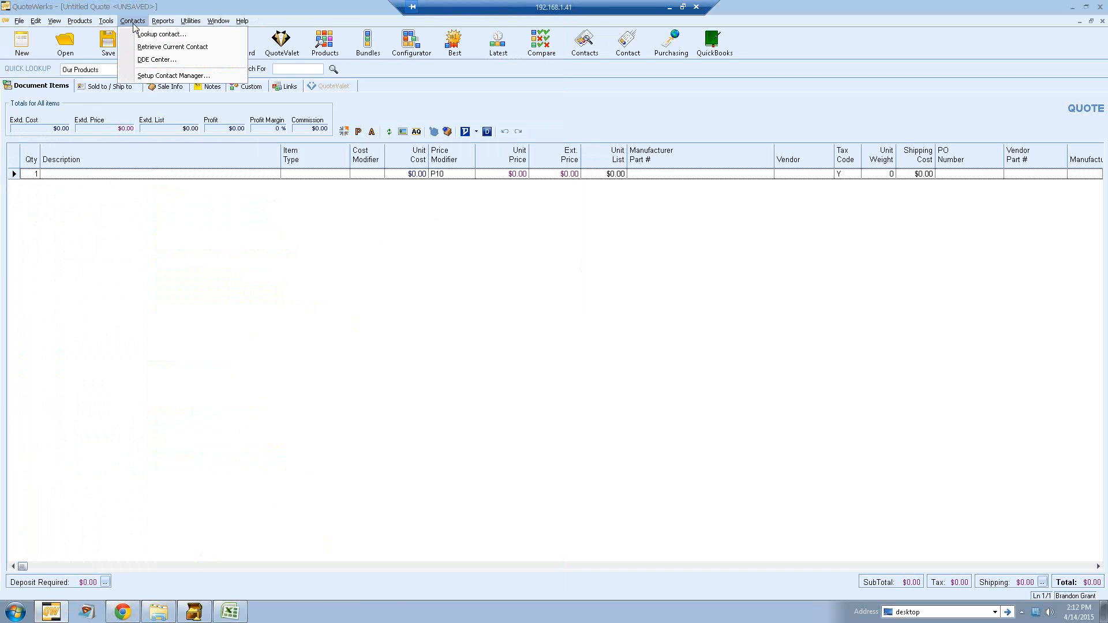
left_click(223, 75)
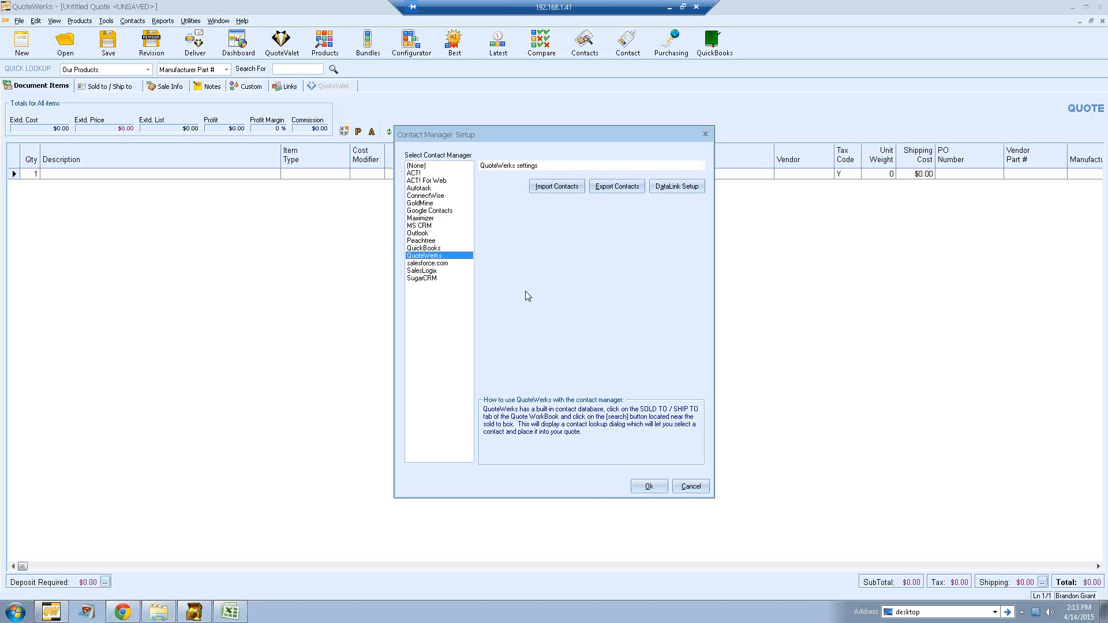
left_click(647, 492)
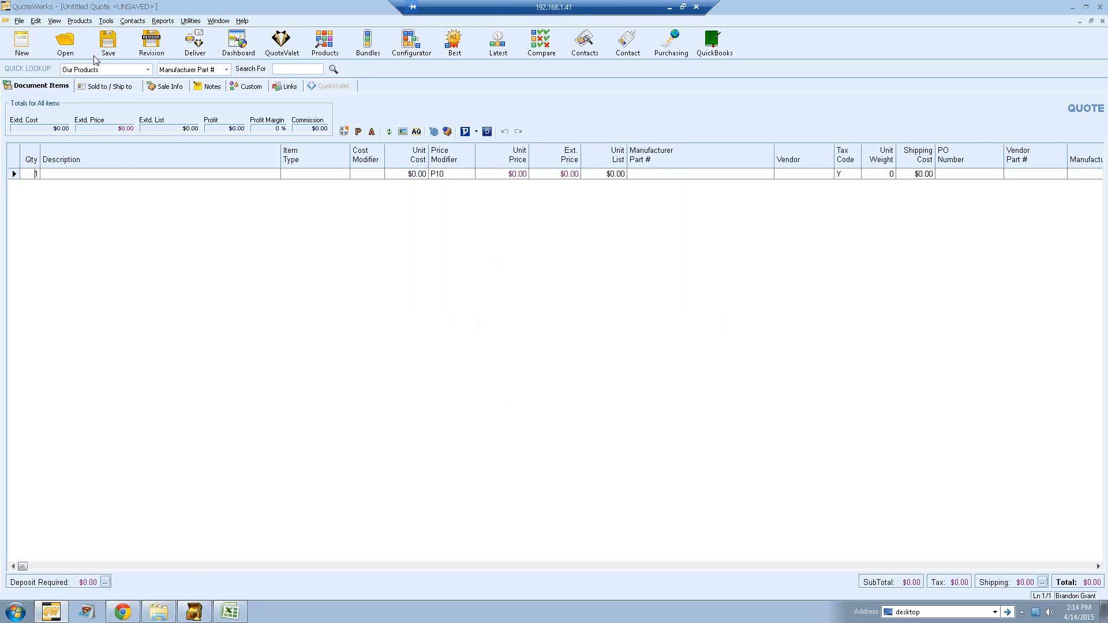
Step: Start the Product Import Wizard with the Items.csv file from the Demo folder and proceed to field mapping
left_click(86, 23)
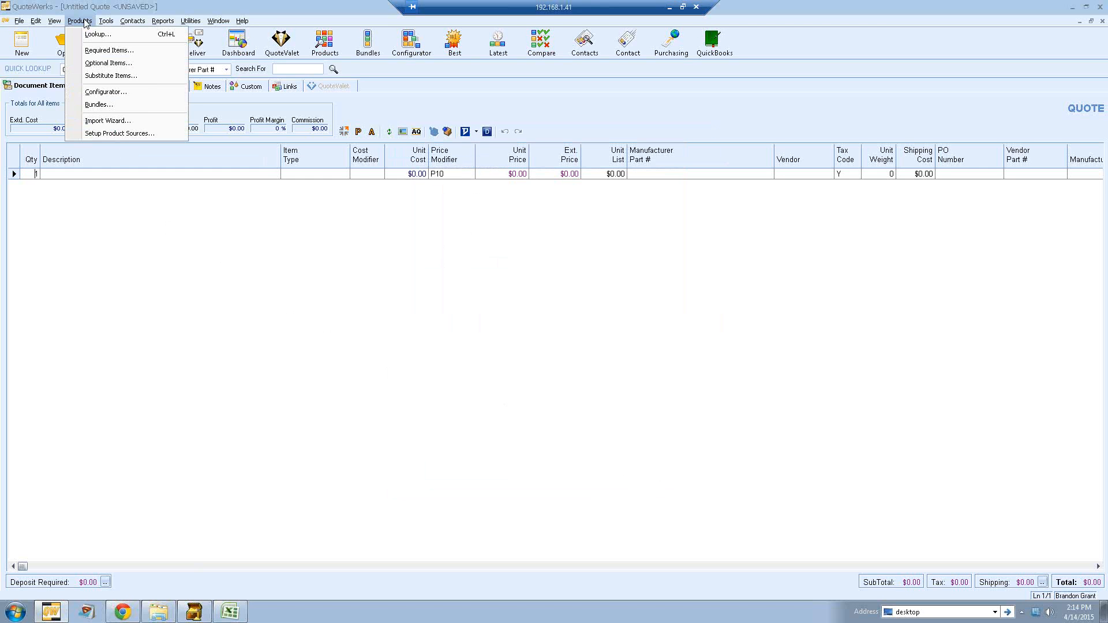
left_click(144, 122)
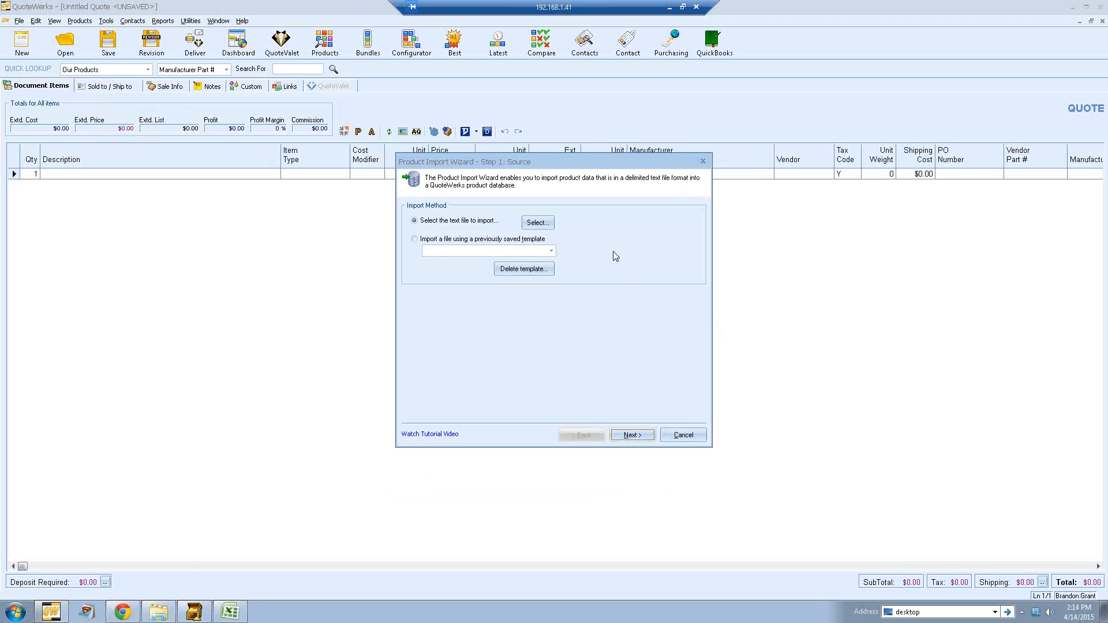
left_click(537, 223)
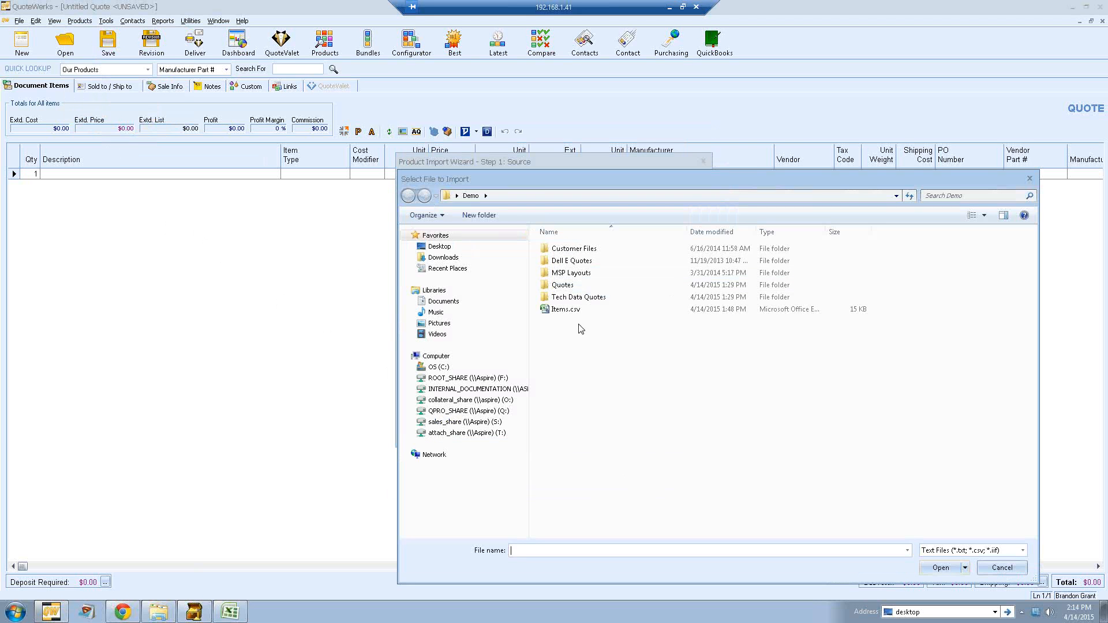
left_click(564, 312)
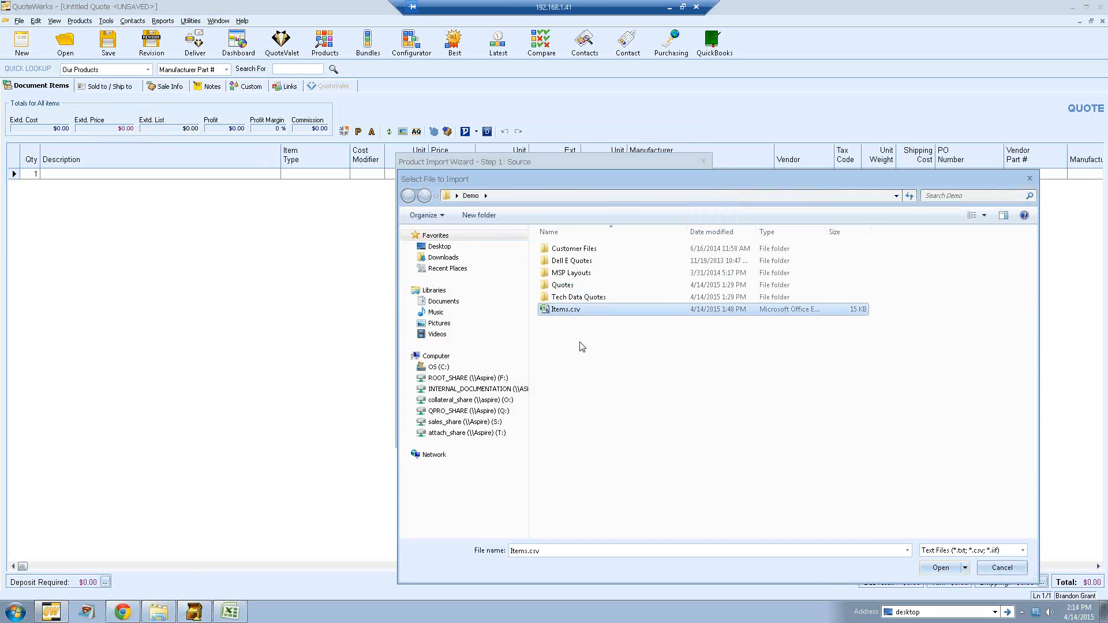
left_click(939, 569)
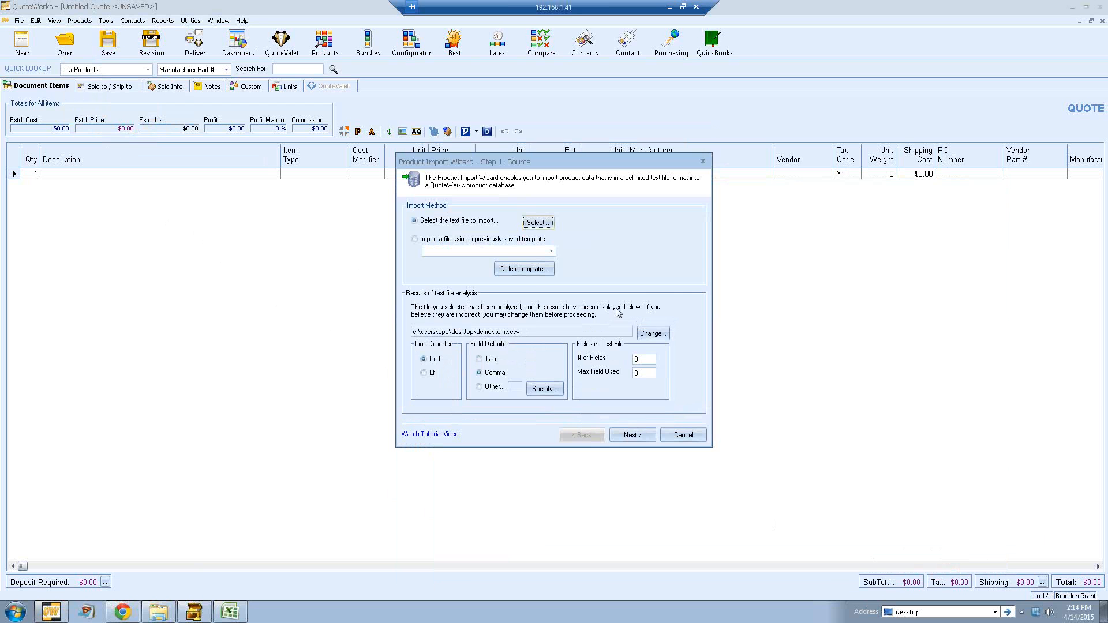
left_click(621, 435)
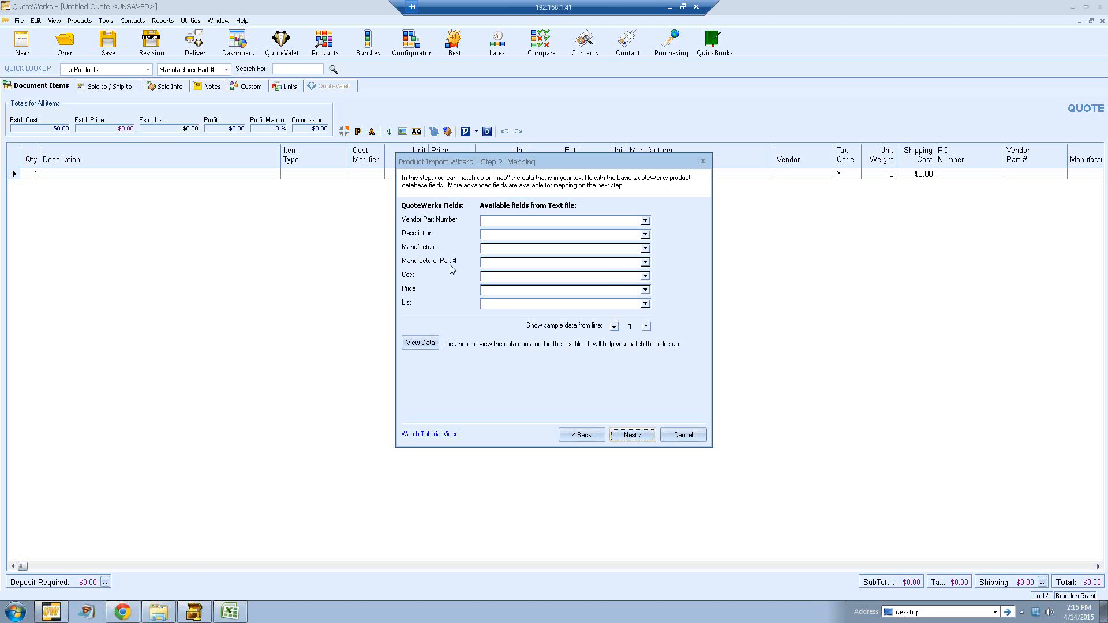
Step: Examine the column headers of Items.csv in Excel
left_click(646, 263)
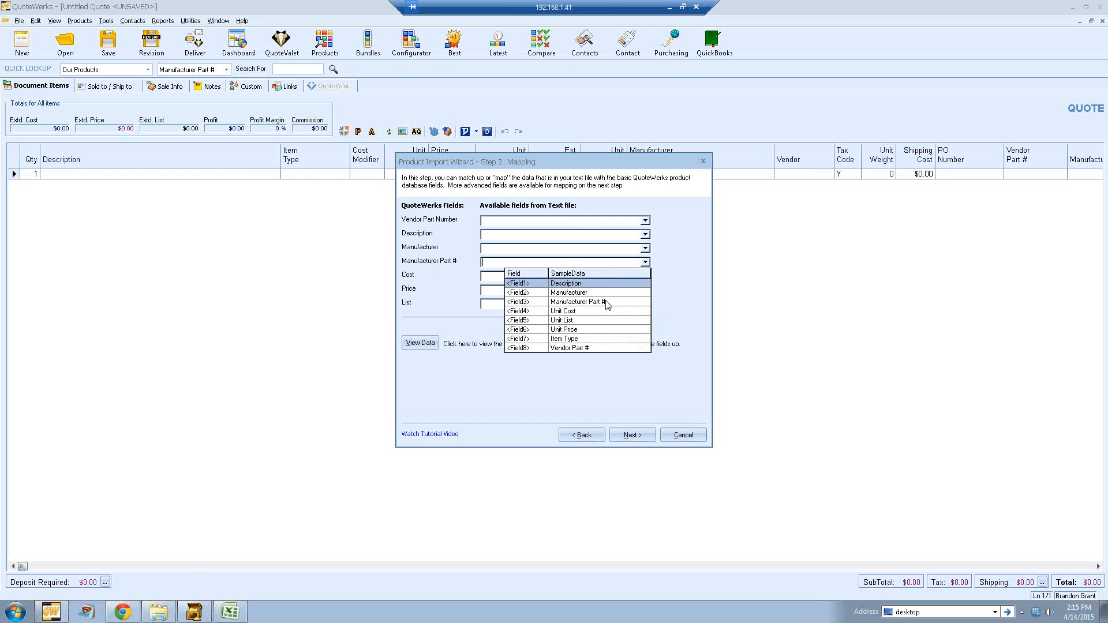
left_click(438, 317)
left_click(230, 612)
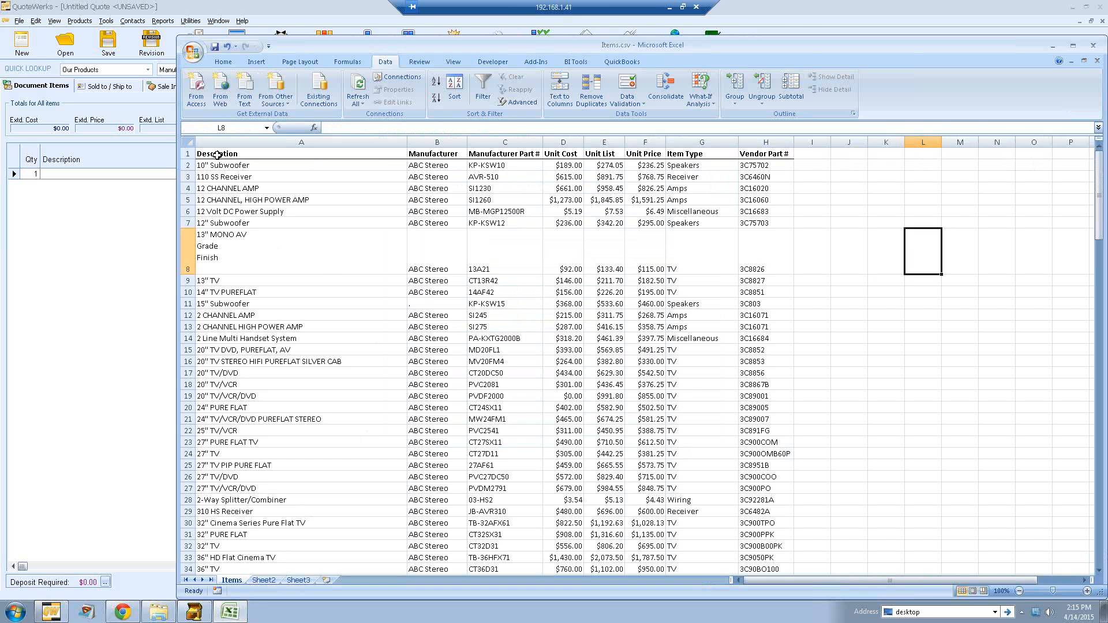
left_click_drag(217, 154, 791, 154)
left_click(812, 177)
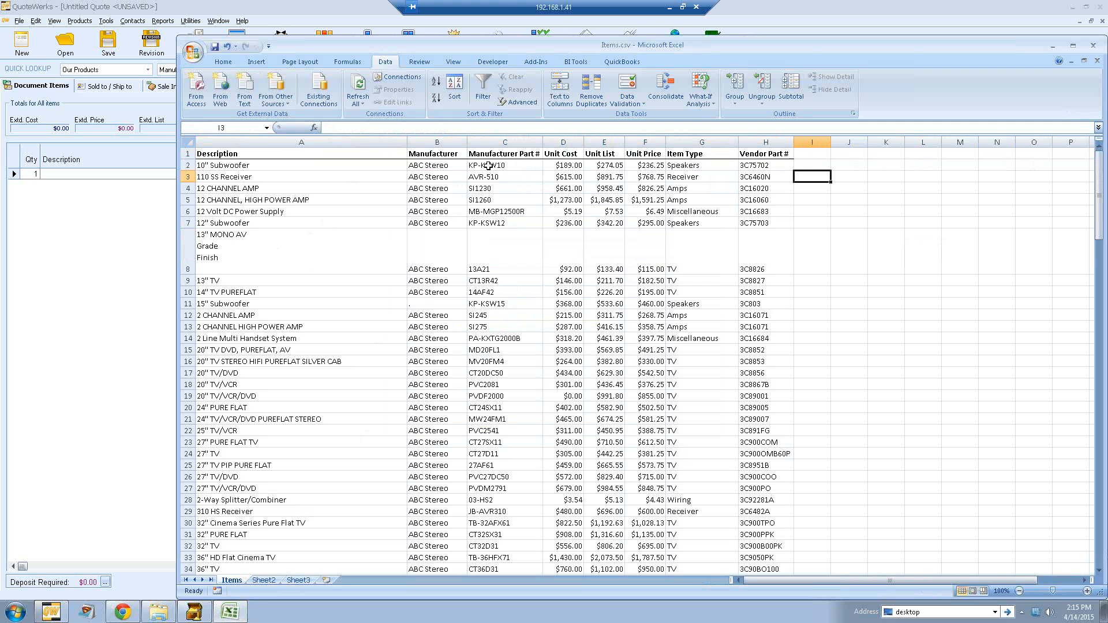
left_click(152, 236)
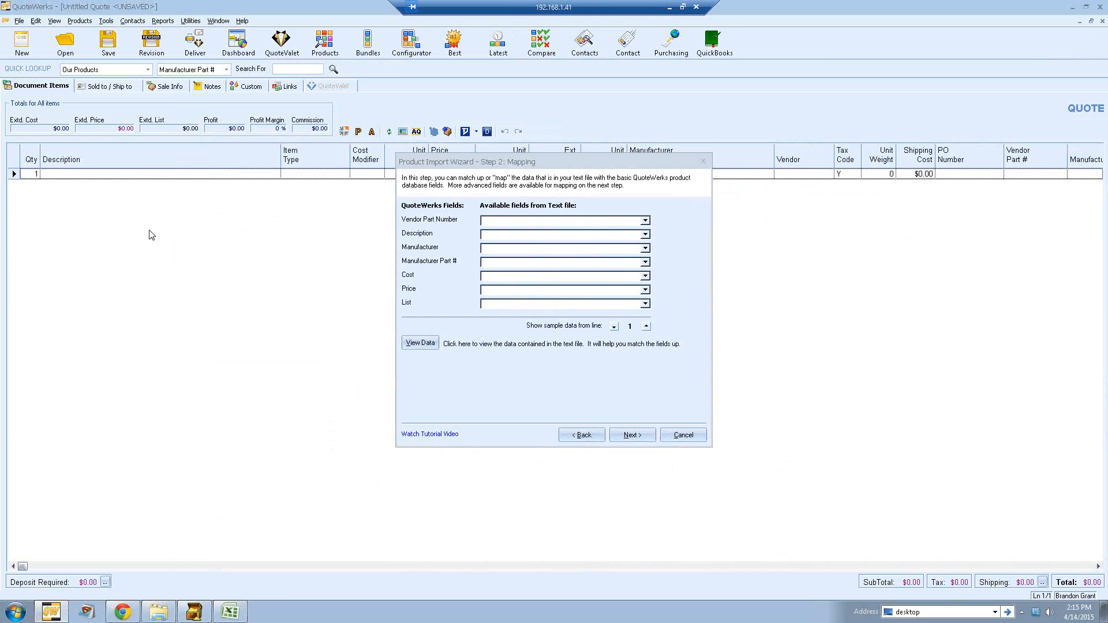
Step: Map Manufacturer Part # to Field3, Cost to Field4, Price to Field6 and List to Field5
left_click(645, 262)
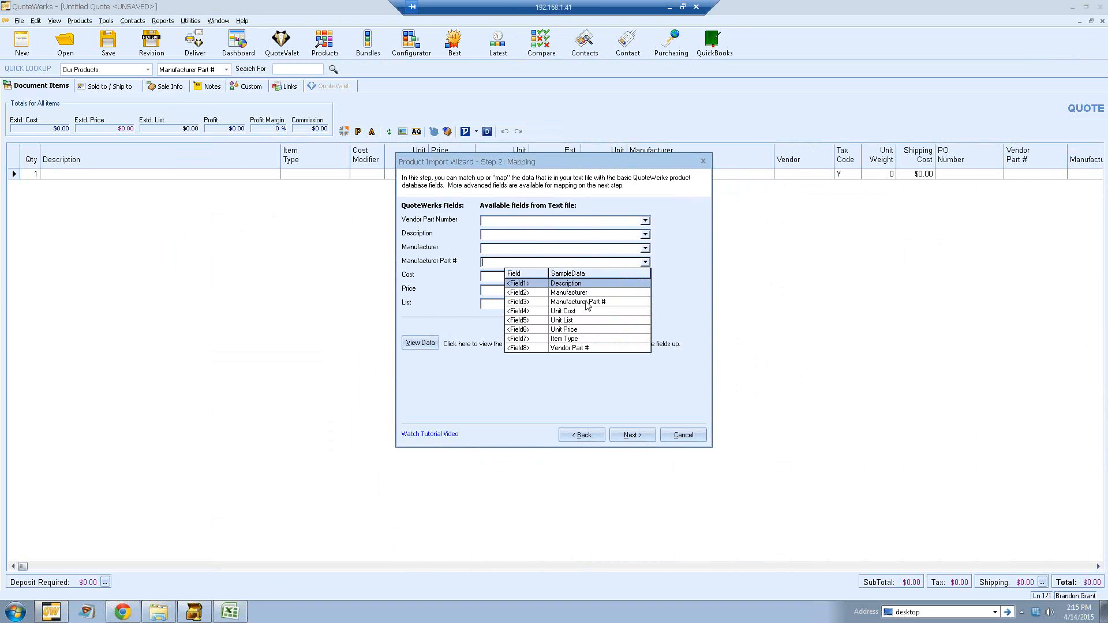
left_click(586, 302)
left_click(645, 276)
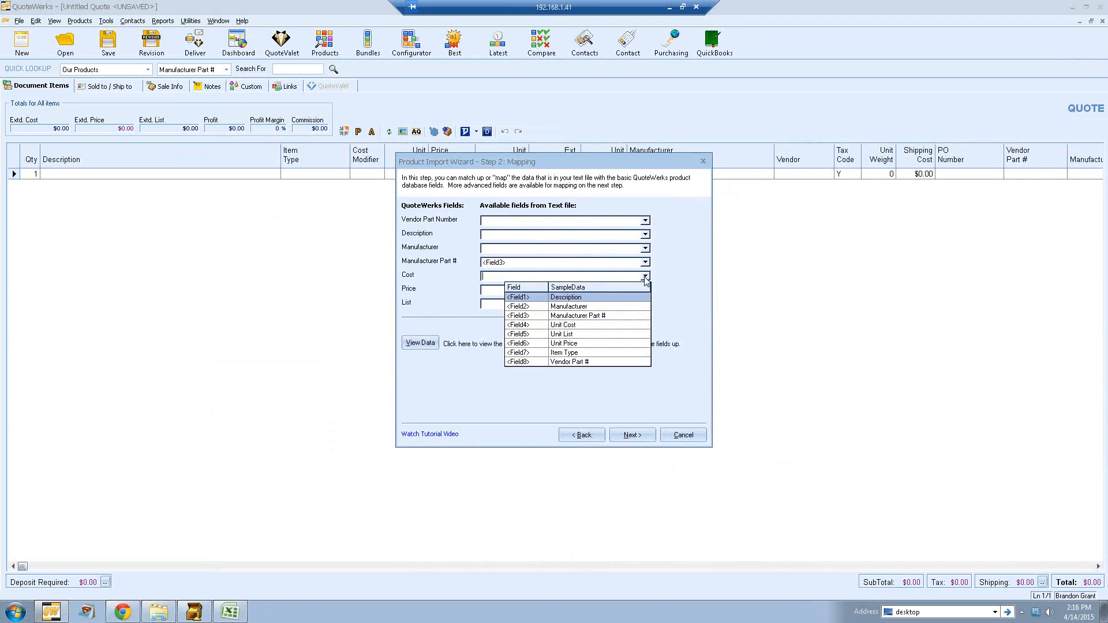
left_click(568, 325)
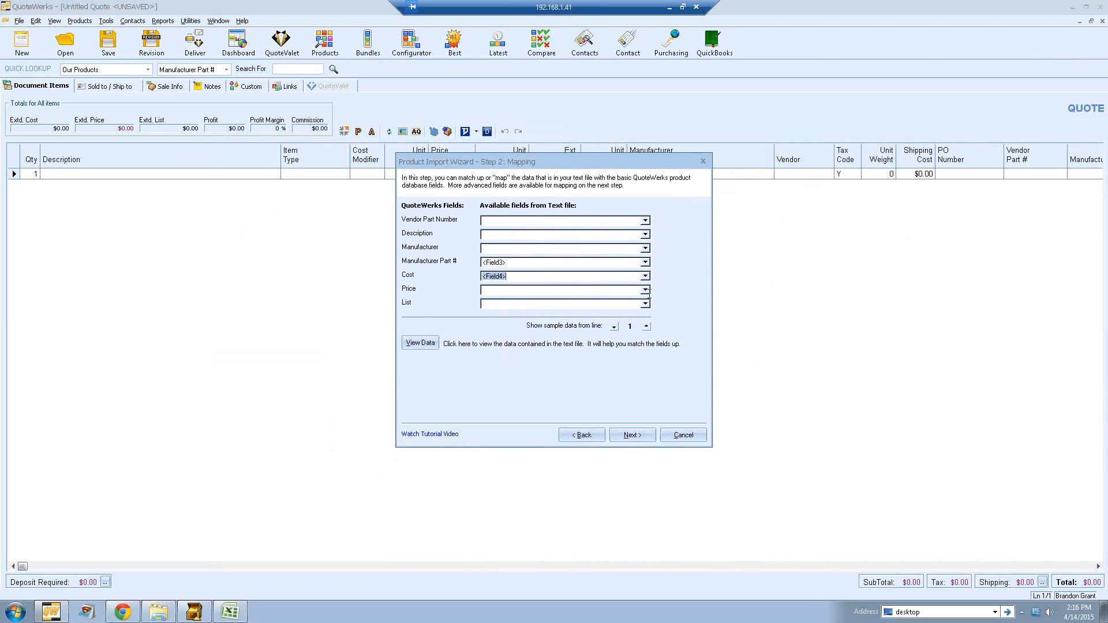
left_click(645, 290)
left_click(564, 357)
left_click(645, 304)
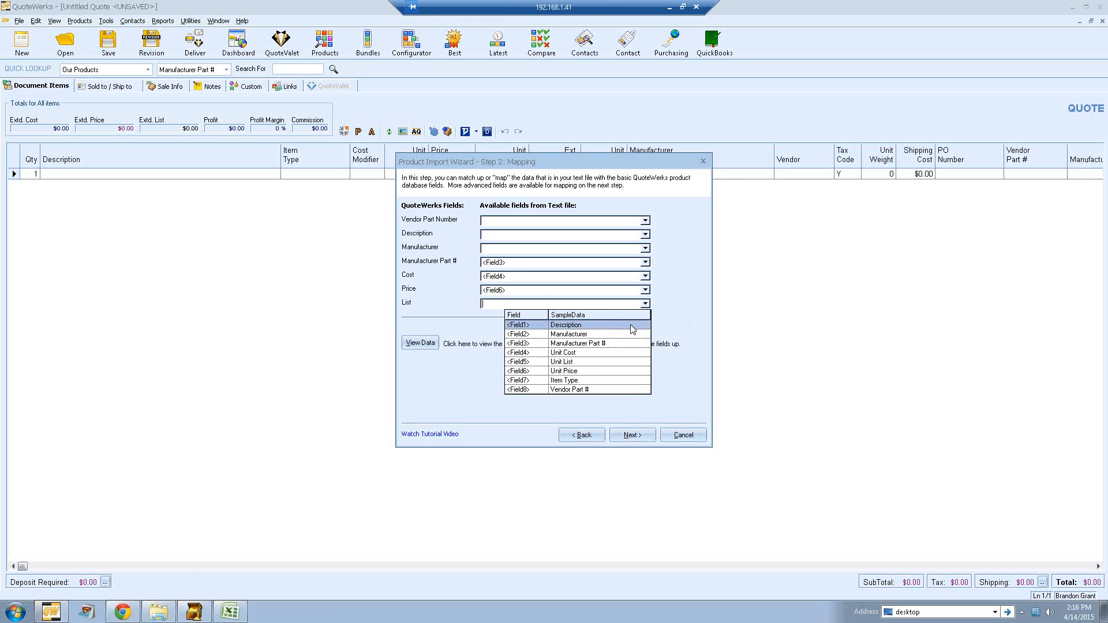
left_click(591, 361)
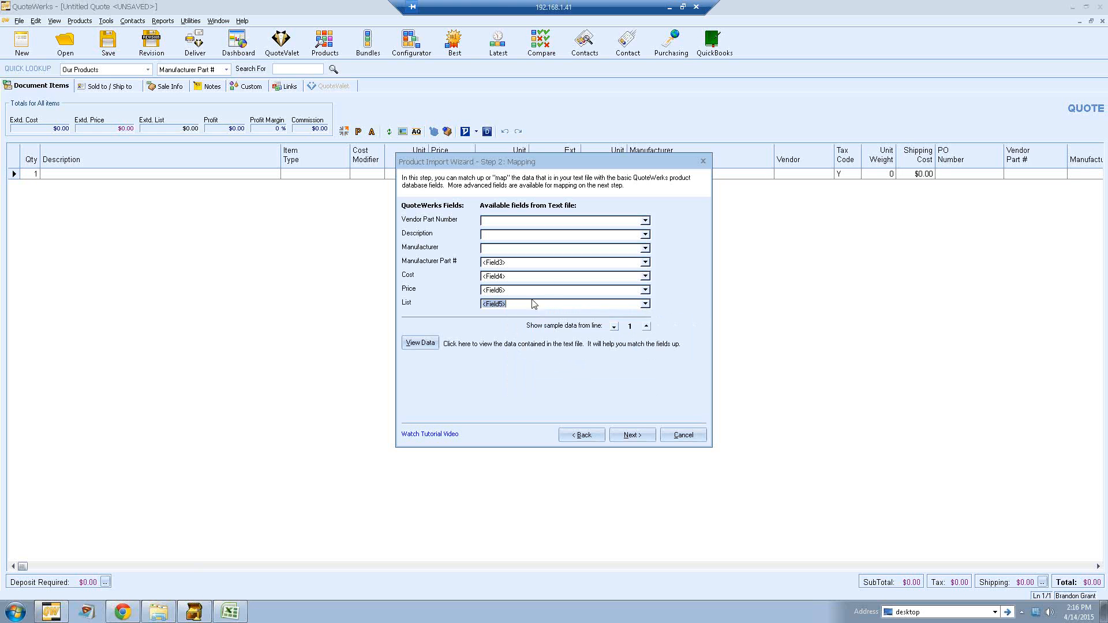
Step: Map Manufacturer to Field2, Description to Field1 and Vendor Part Number to Field8
left_click(645, 249)
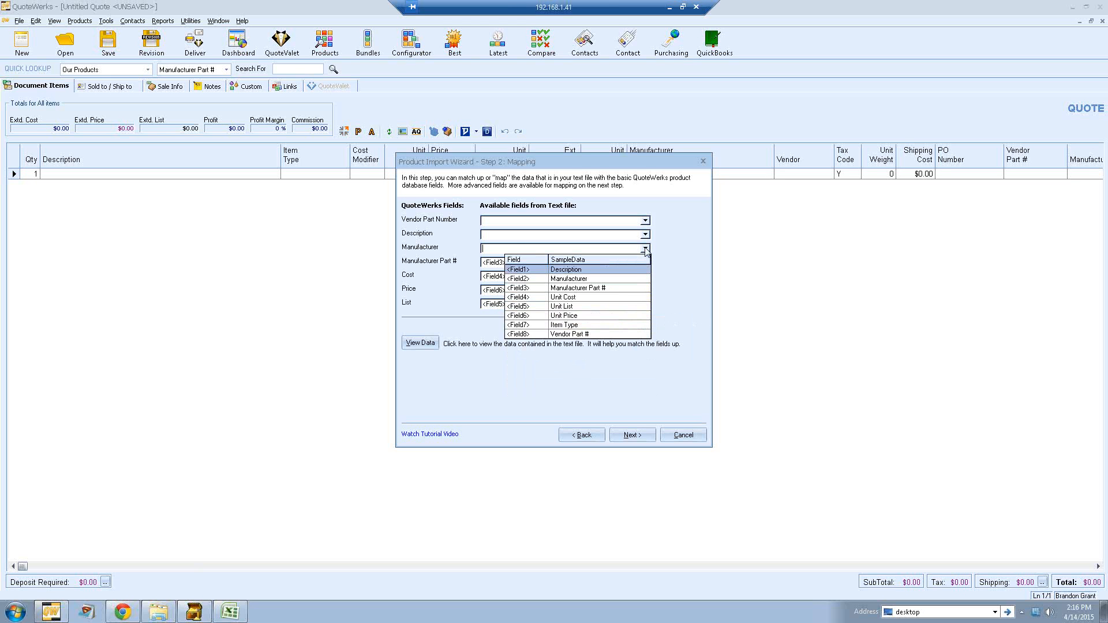
left_click(579, 279)
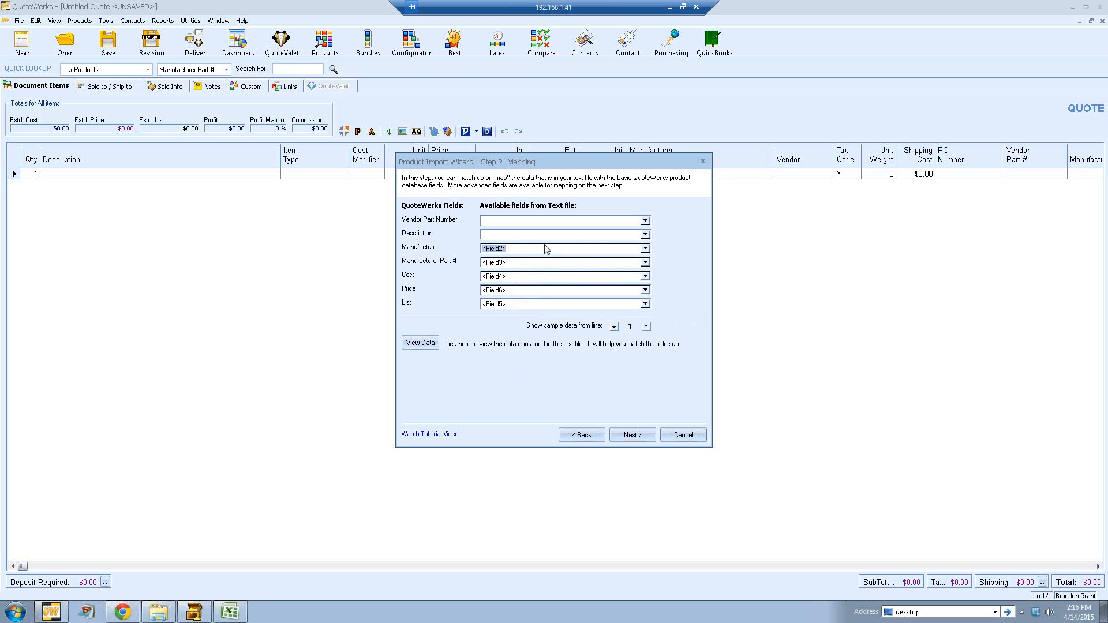
left_click(645, 235)
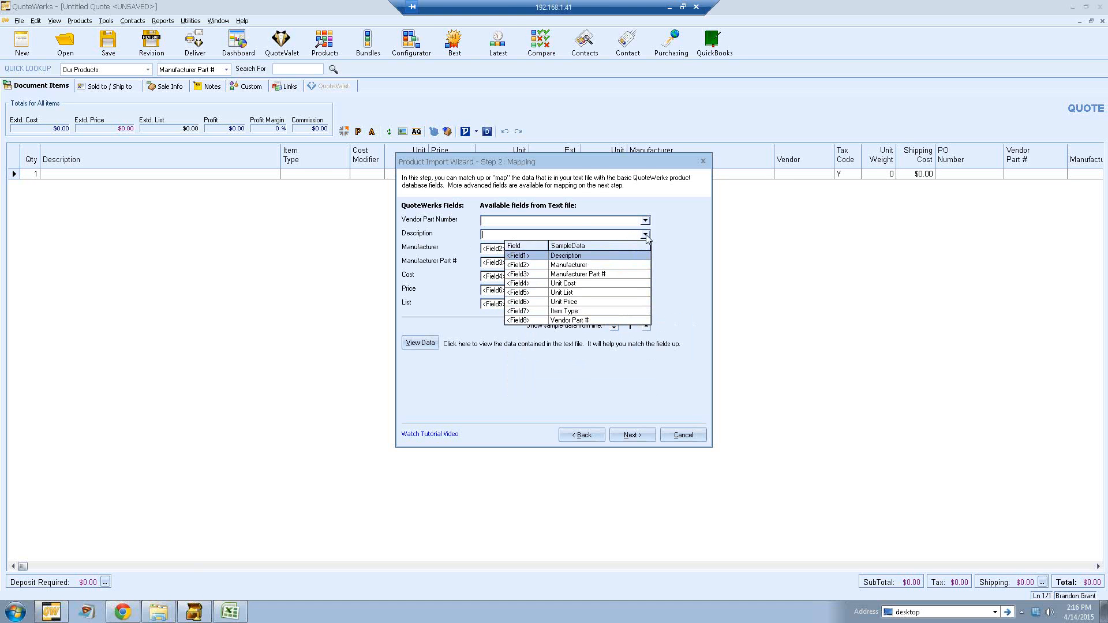
left_click(593, 256)
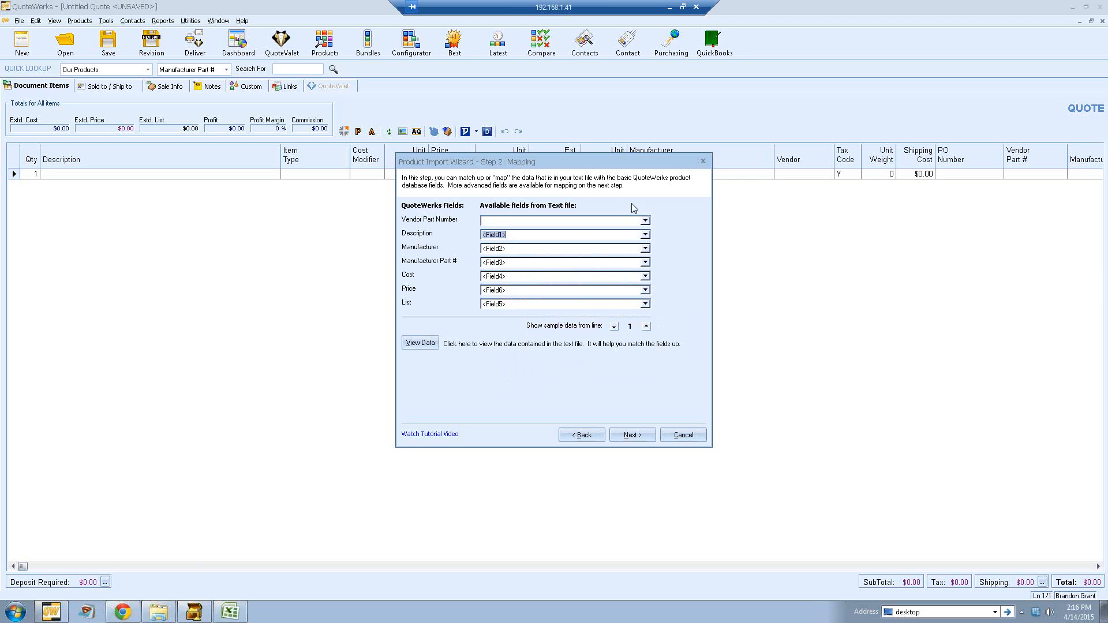
left_click(644, 221)
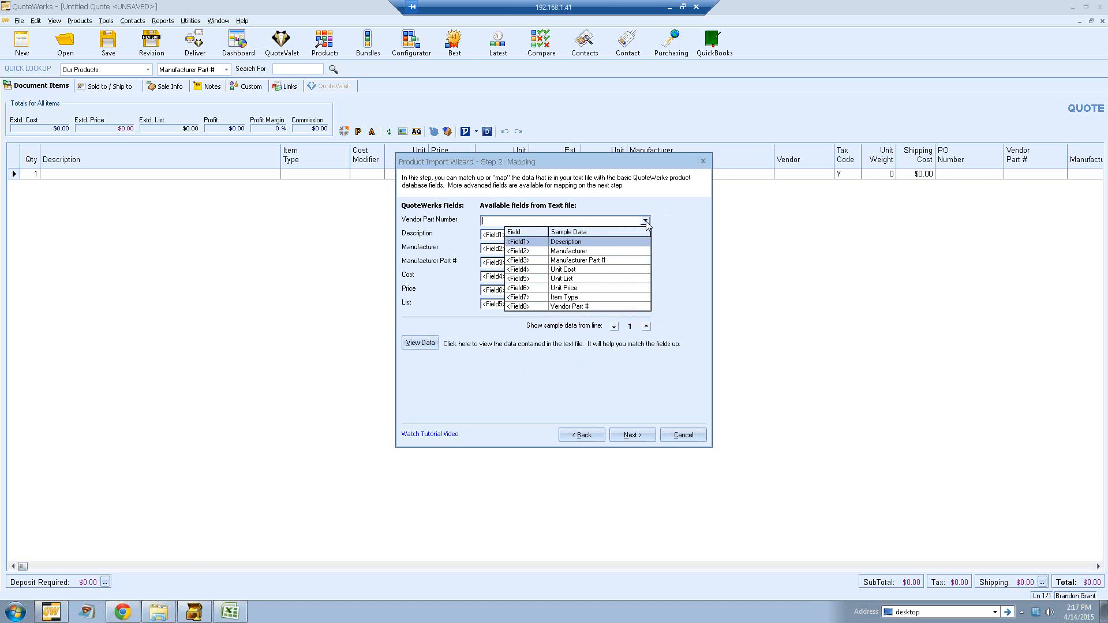
left_click(576, 306)
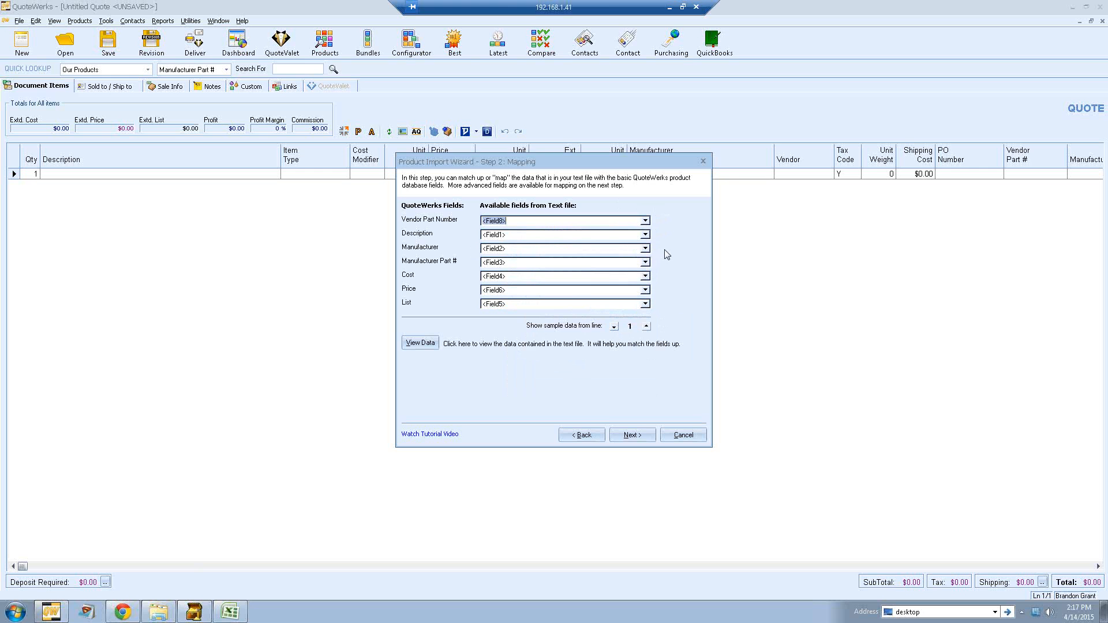
Step: Advance to advanced mapping and map the ItemType database field to Field7 (Item Type)
left_click(634, 437)
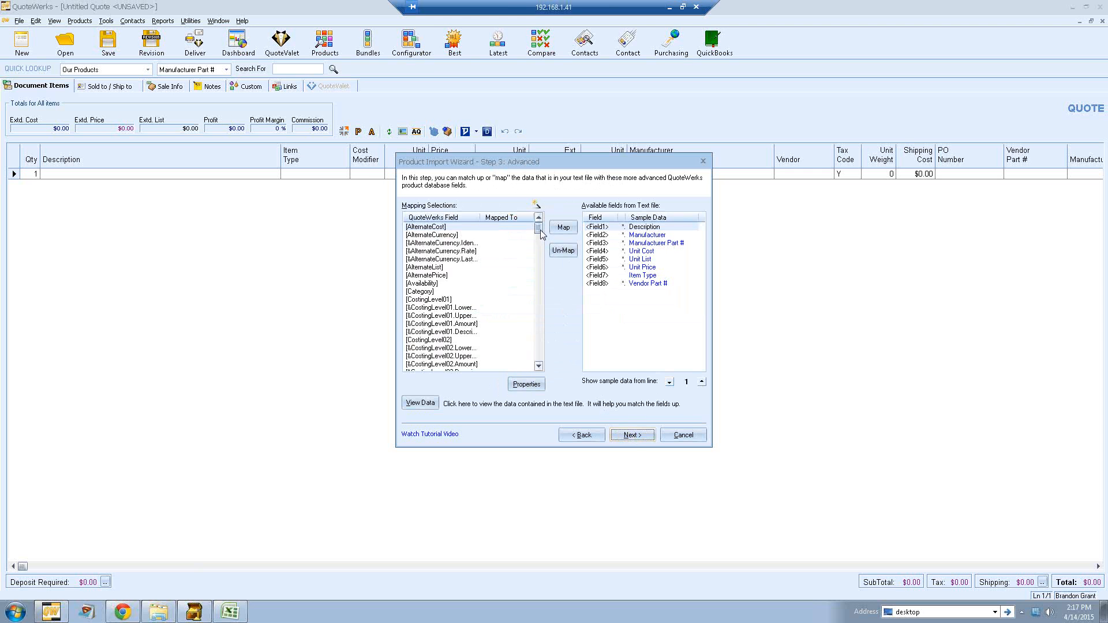
mouse_move(539, 229)
left_mouse_down()
mouse_move(547, 378)
mouse_move(546, 230)
left_mouse_up()
left_click(637, 276)
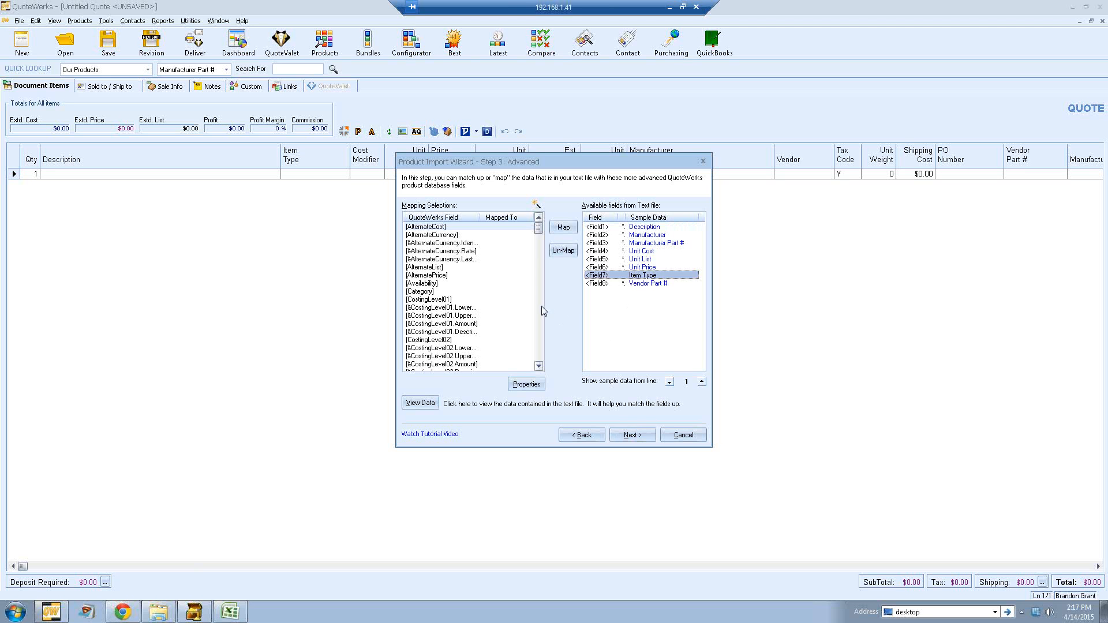
left_click_drag(540, 230, 537, 306)
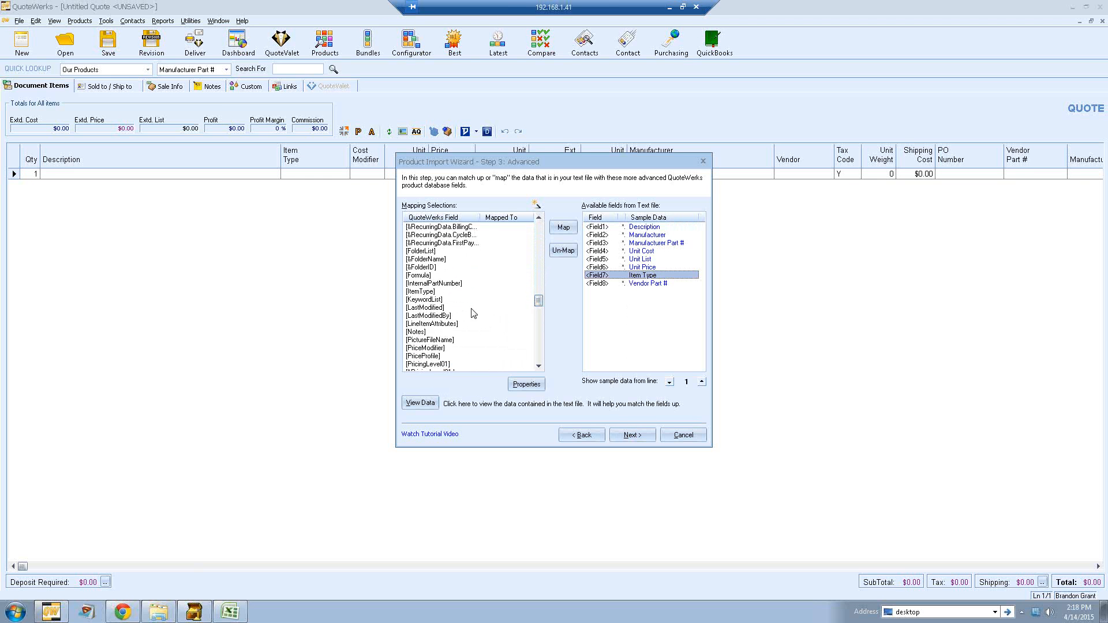
left_click(433, 292)
left_click(632, 275)
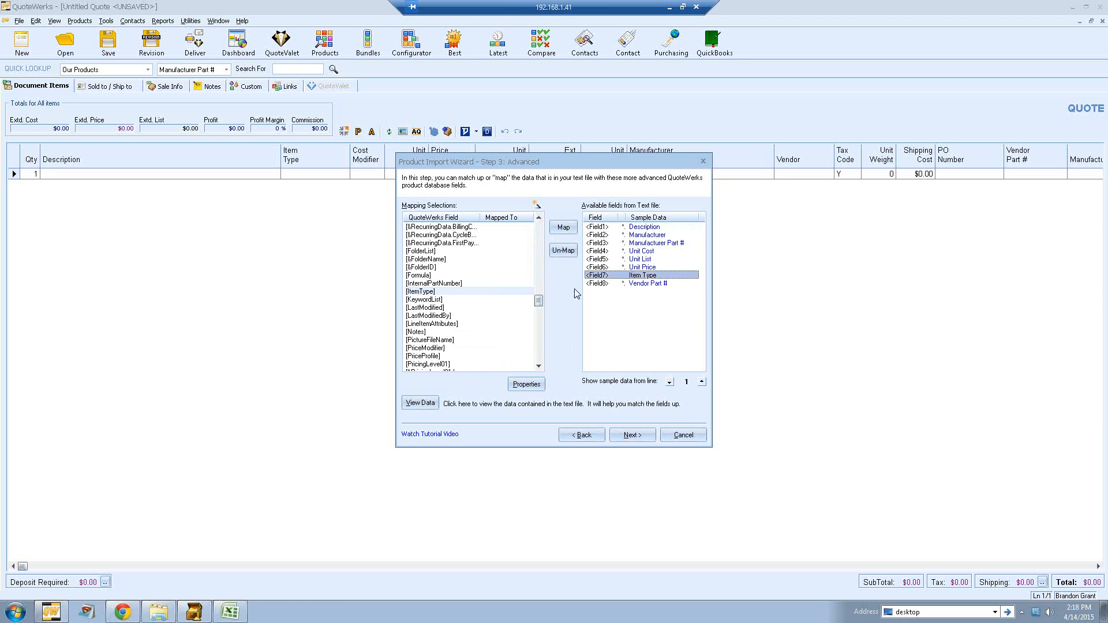
left_click(489, 292)
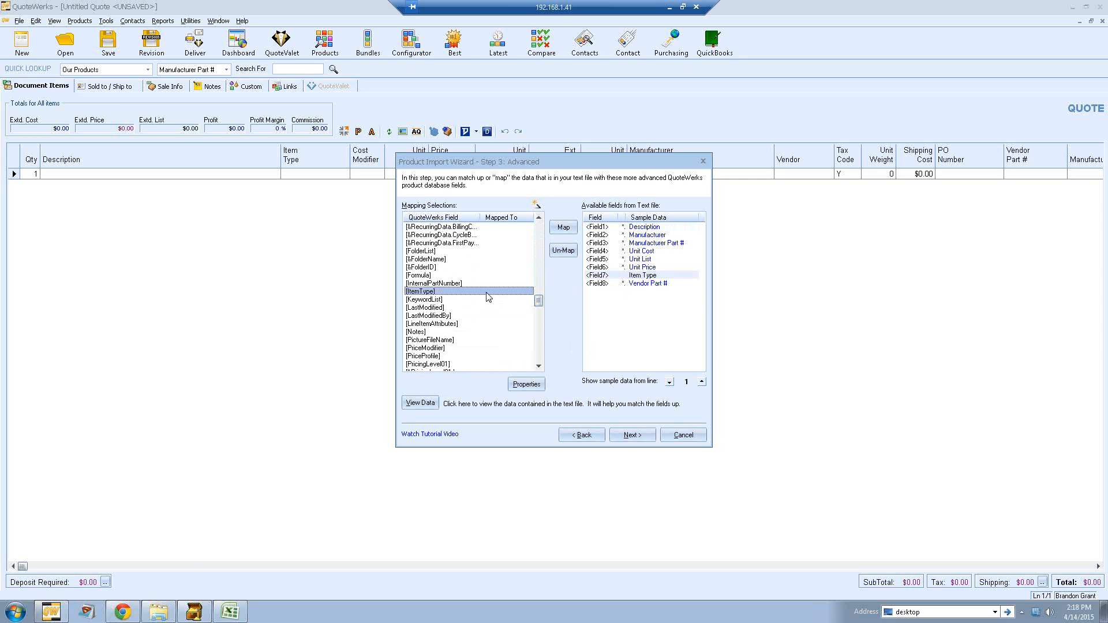
left_click(562, 229)
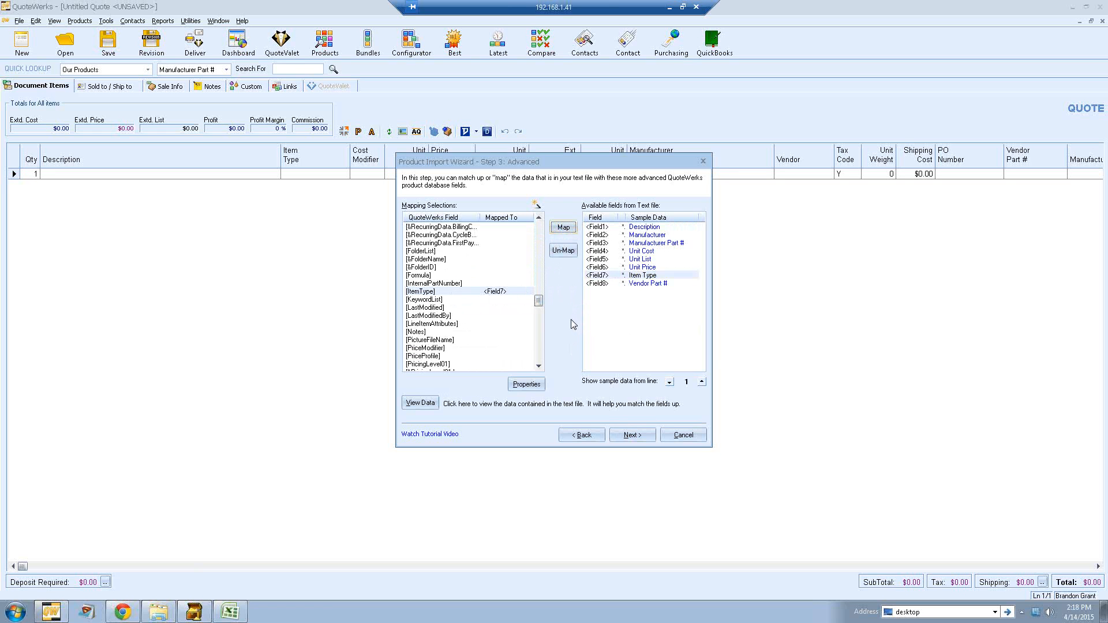
Step: Continue to the destination step, choose to have QuoteWerks create a new database, and start the import at row 2
left_click(629, 438)
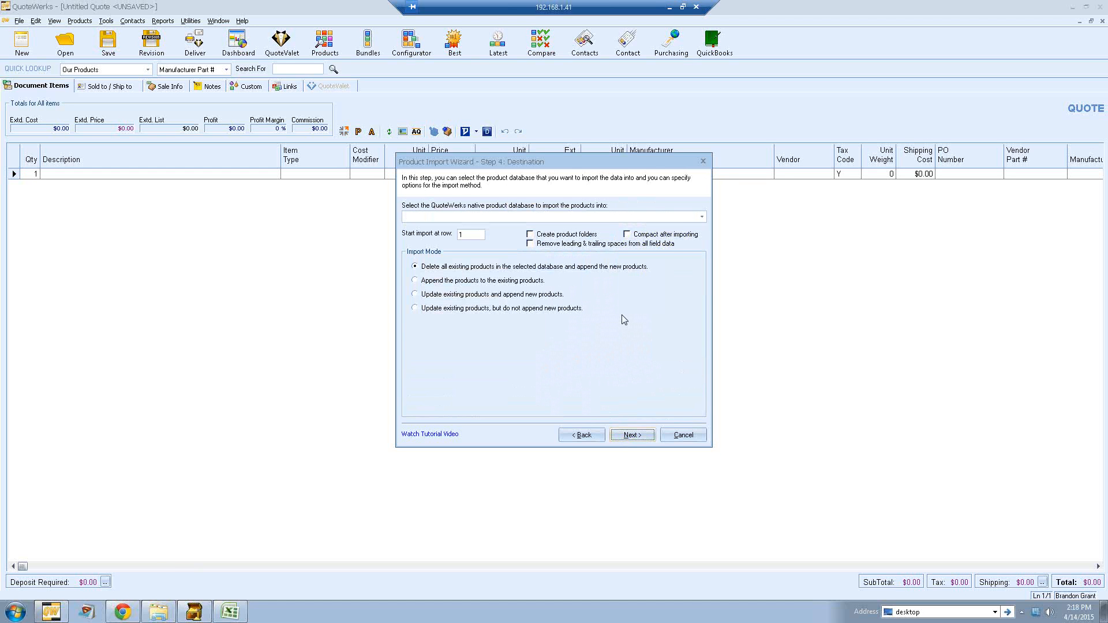
left_click(701, 217)
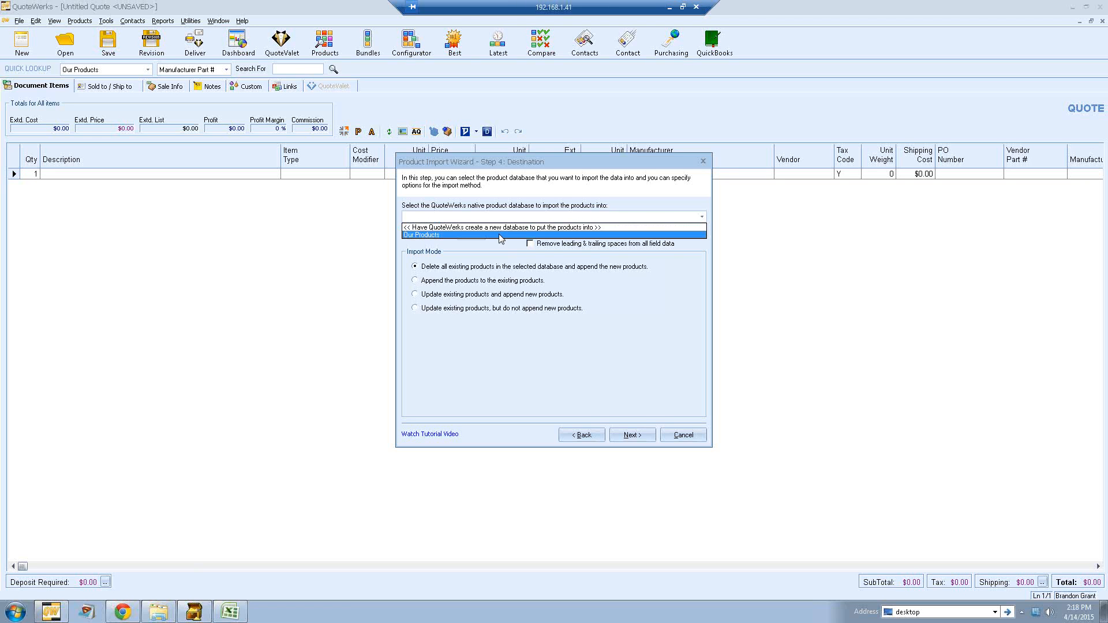
left_click(451, 228)
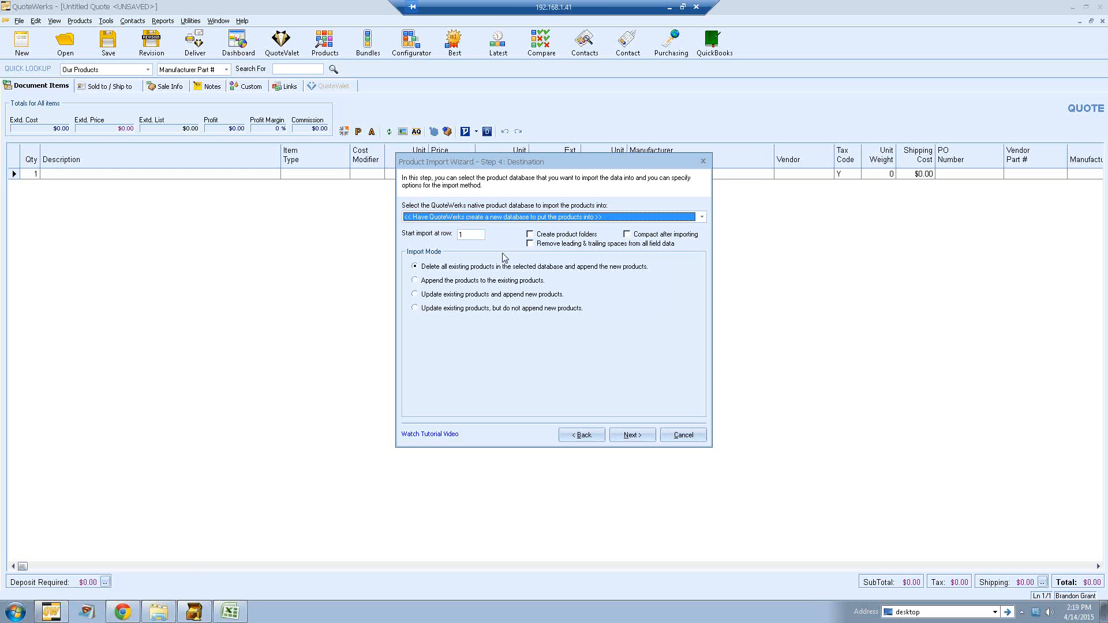
left_click(455, 236)
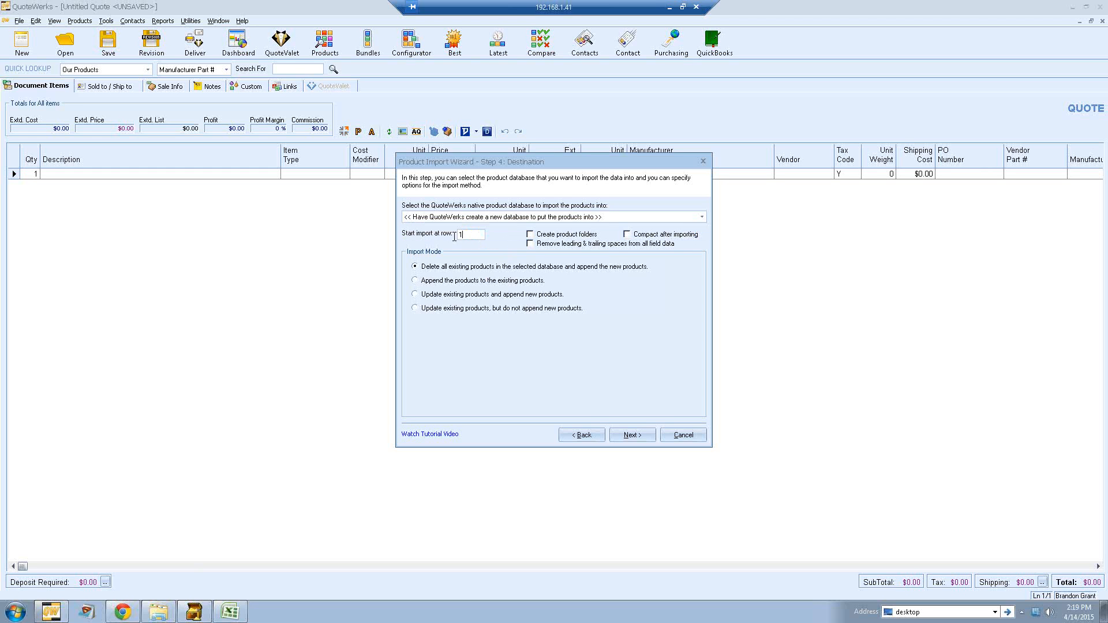
double_click(455, 236)
type("2")
Step: Check in the Items.csv spreadsheet that product data begins on row 2, then proceed to the final wizard step
left_click(231, 612)
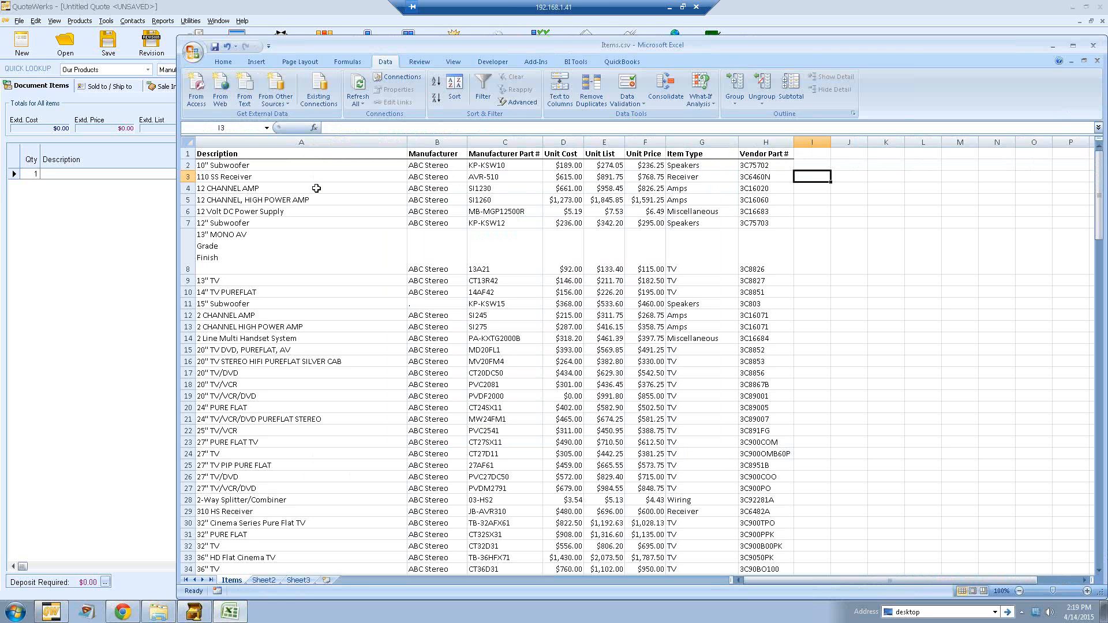
left_click(148, 224)
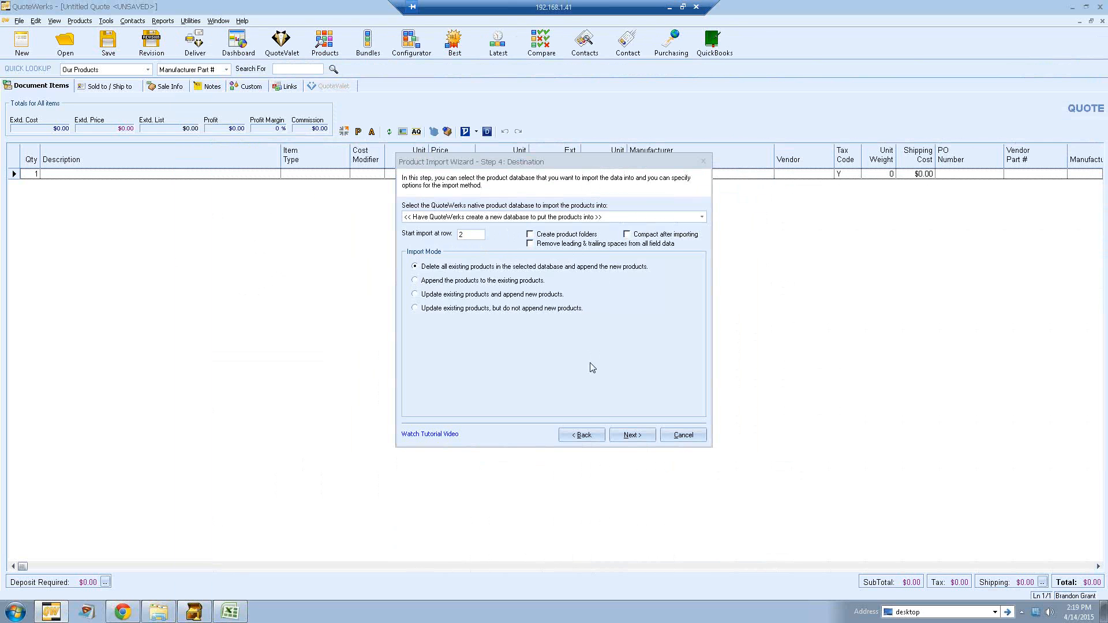
left_click(630, 437)
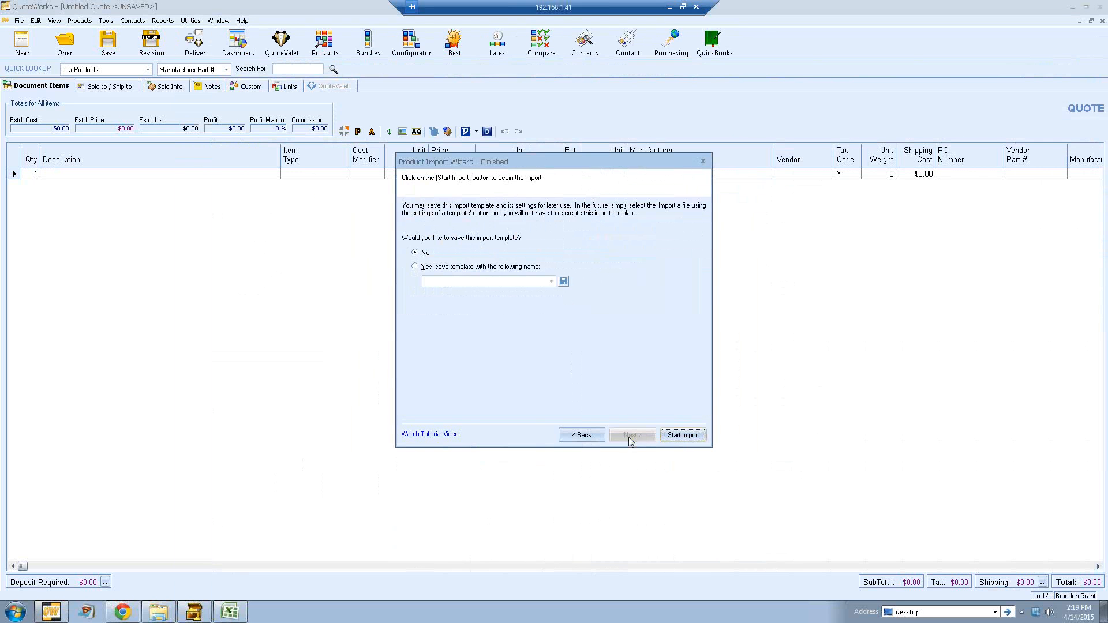
Step: Save the import template as VendorATemplate, overwriting the existing one, and start the import
left_click(444, 271)
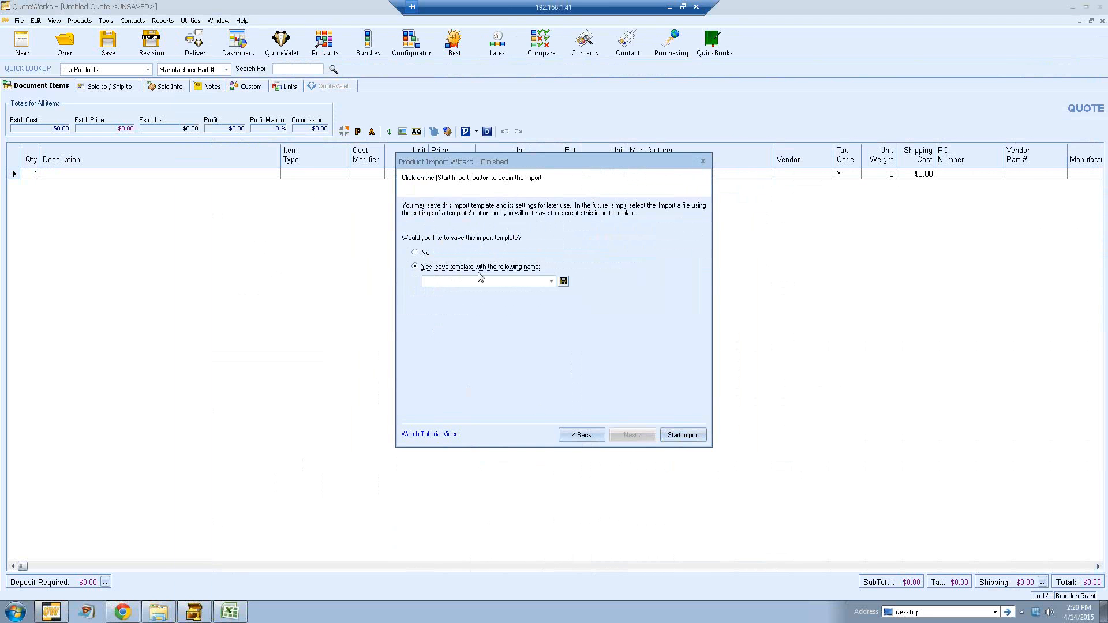
left_click(453, 282)
type("VendorATemplate")
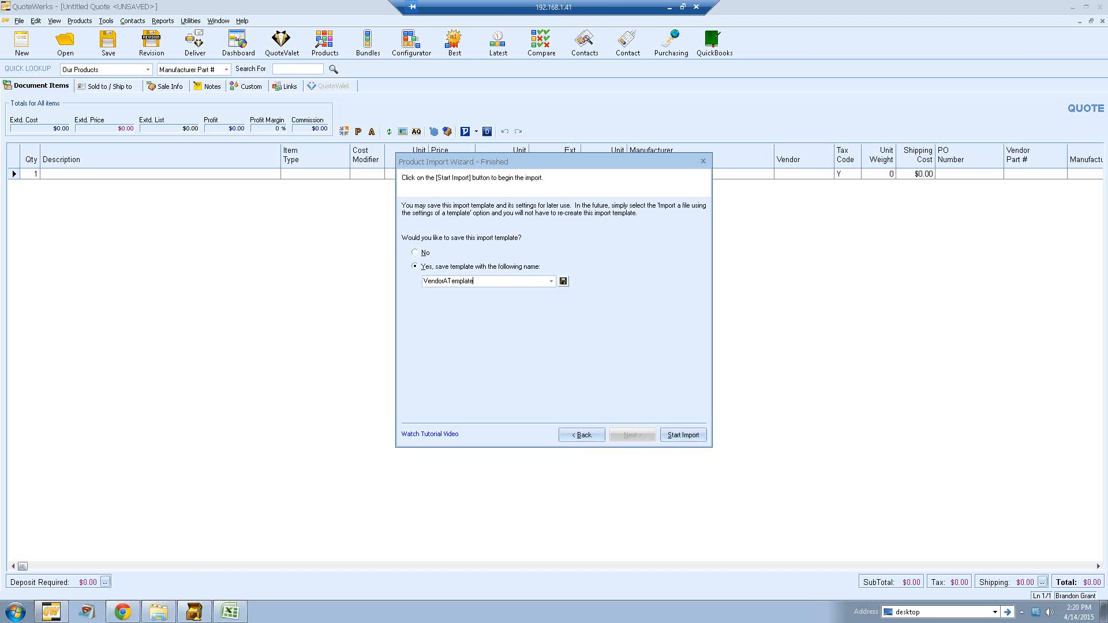
left_click(564, 282)
left_click(678, 435)
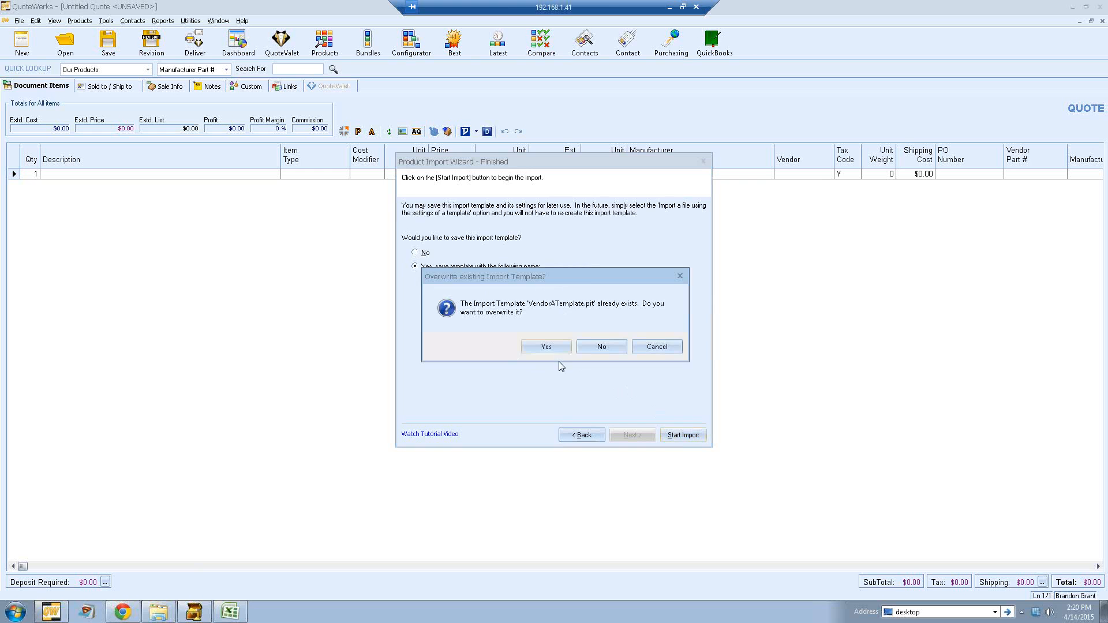
left_click(554, 349)
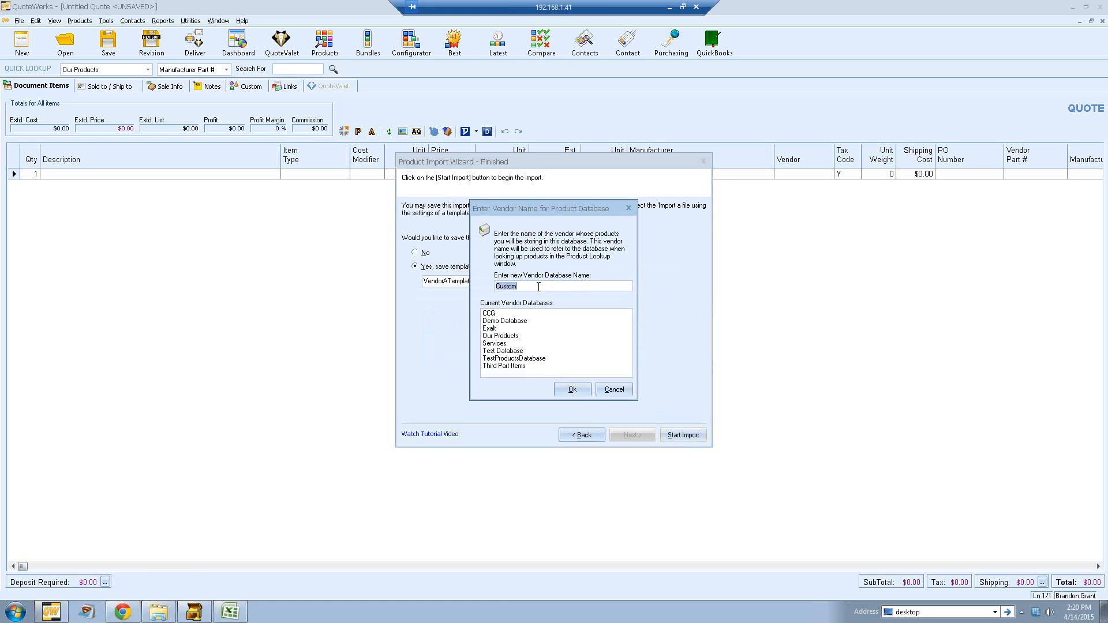
Step: Name the new vendor database VendorA with database file name Vendor, and decline viewing the import log
type("VendorA")
left_click(570, 389)
type("V")
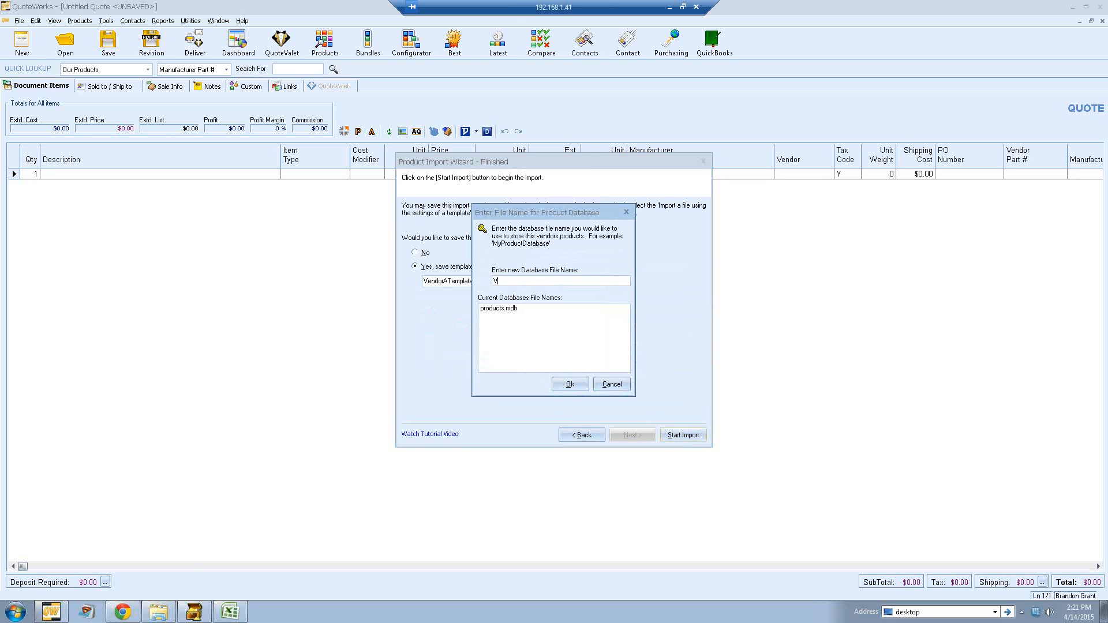
type("endorA")
left_click(565, 385)
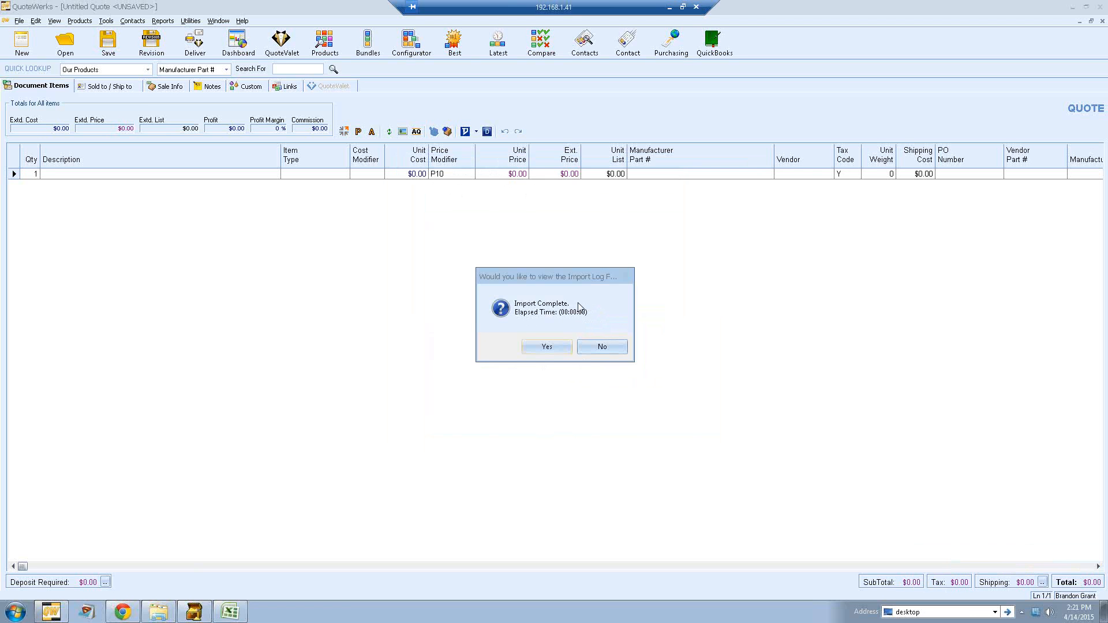
left_click(604, 346)
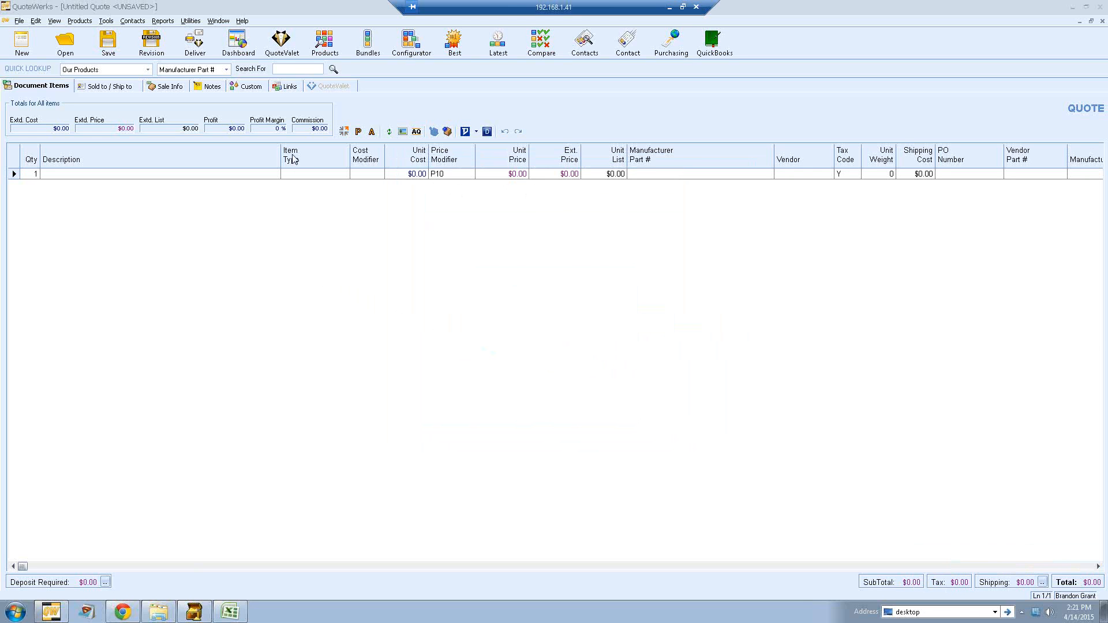
Step: Open the Product Lookup window and select the VendorA database
left_click(325, 43)
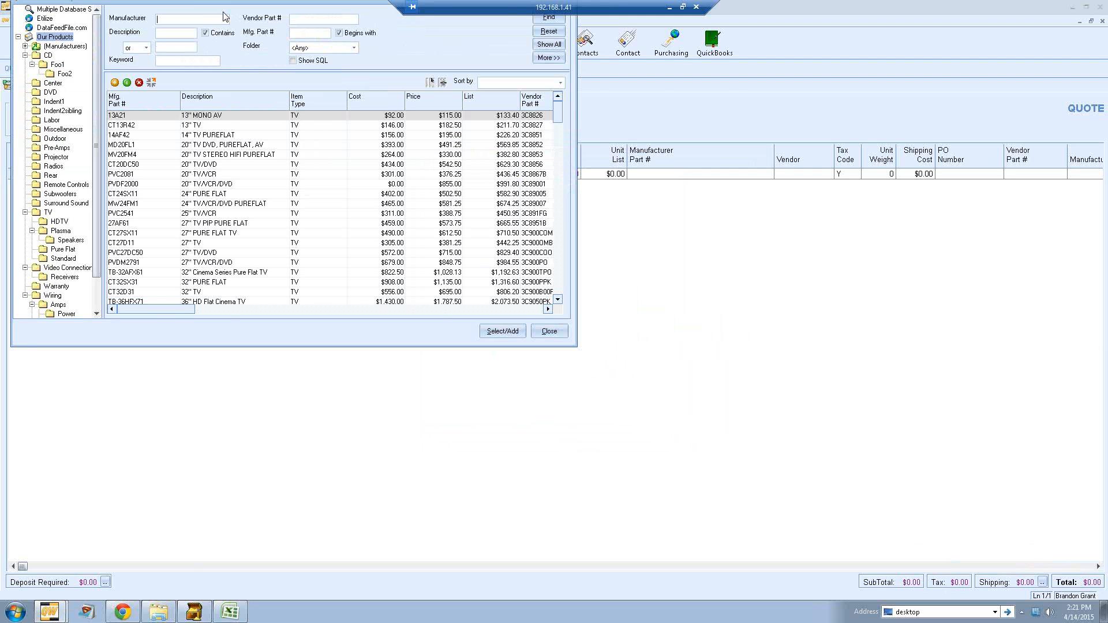
left_click_drag(219, 3, 420, 117)
left_click(220, 150)
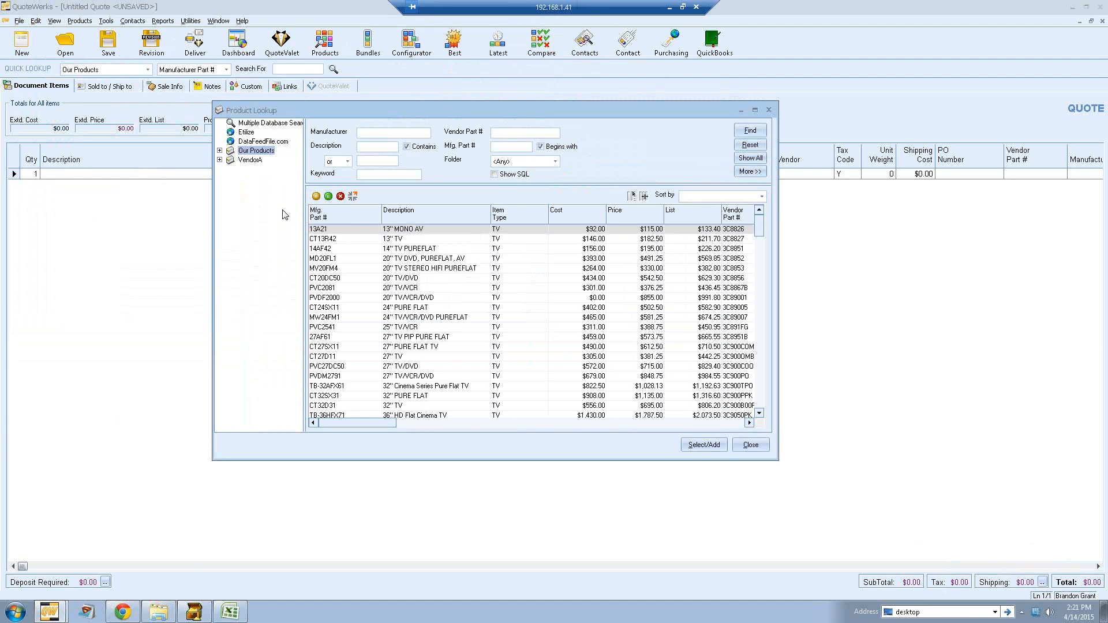
left_click(250, 161)
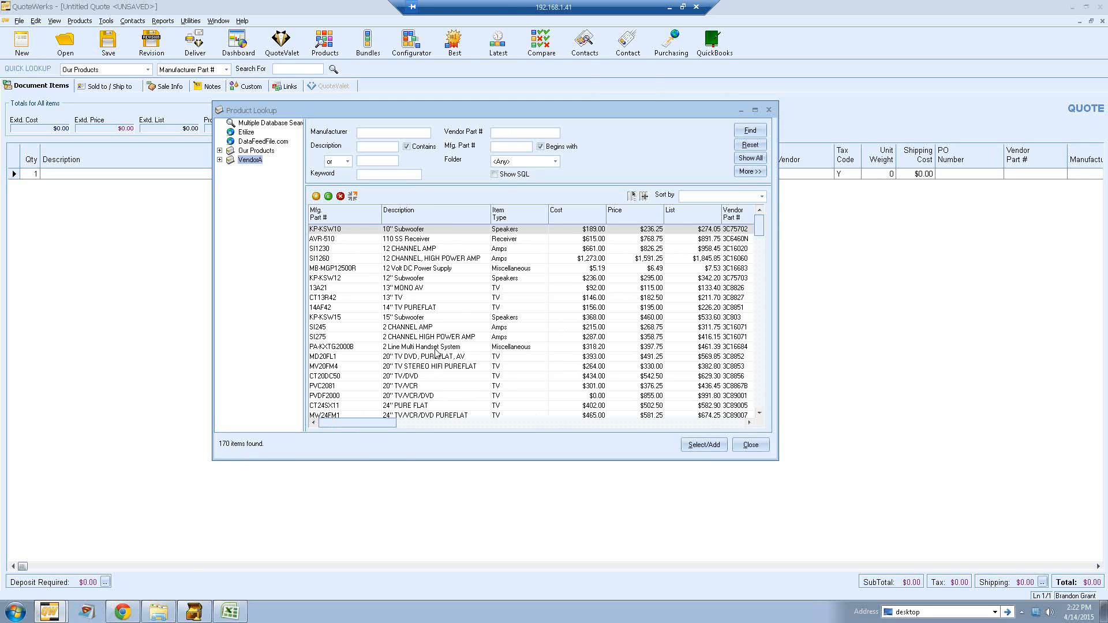
Step: Open the 10" Subwoofer item for editing, review its General, Pricing and Advanced tabs, and cancel
left_click(421, 231)
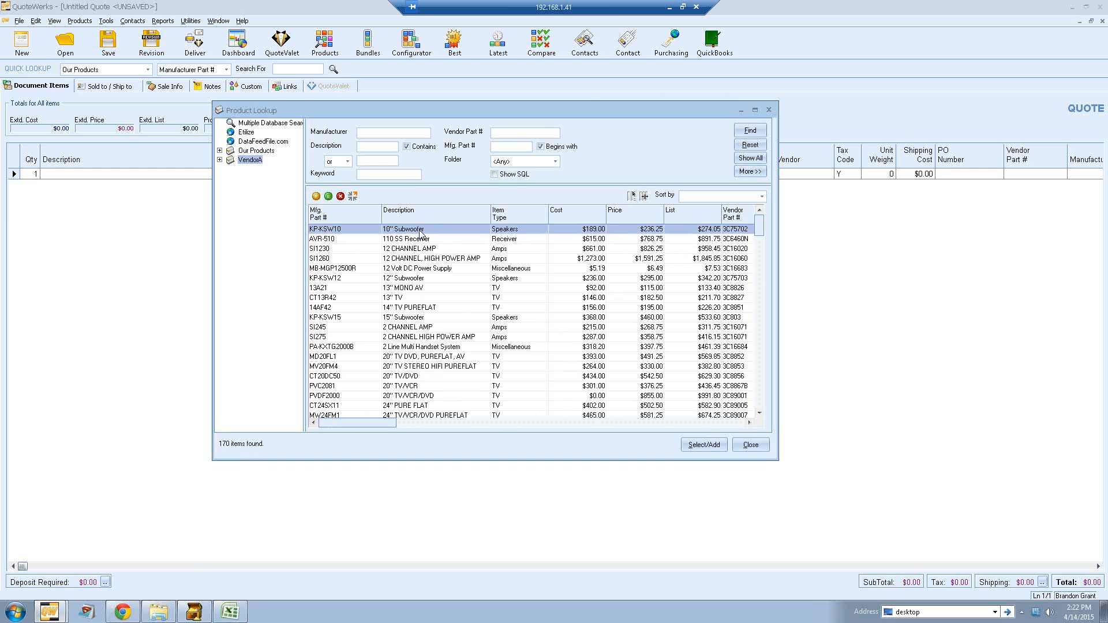
right_click(421, 232)
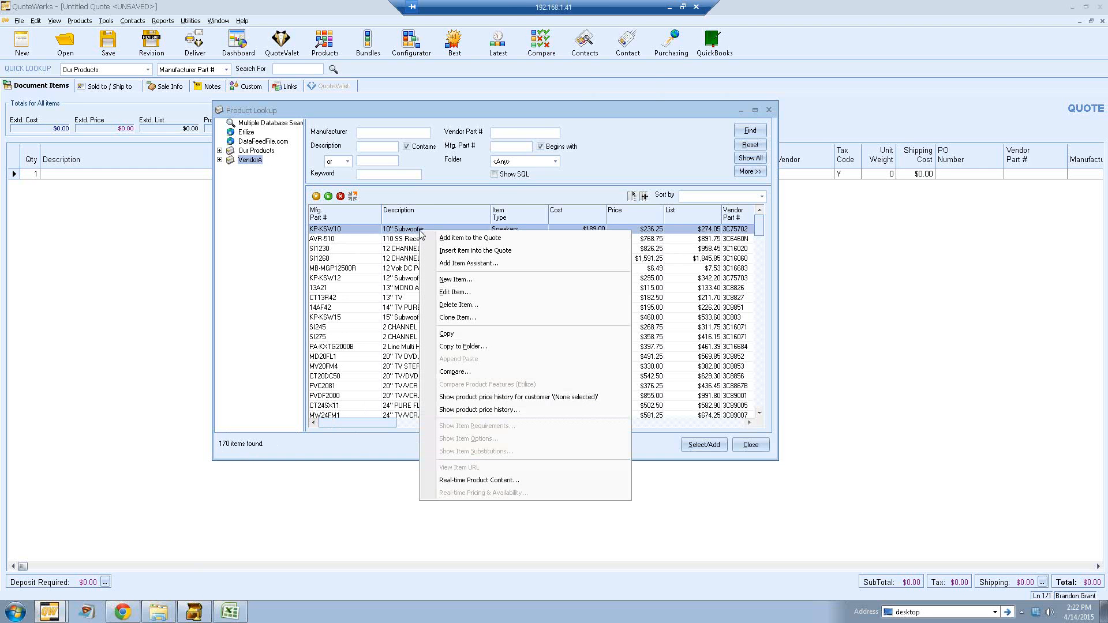
left_click(524, 297)
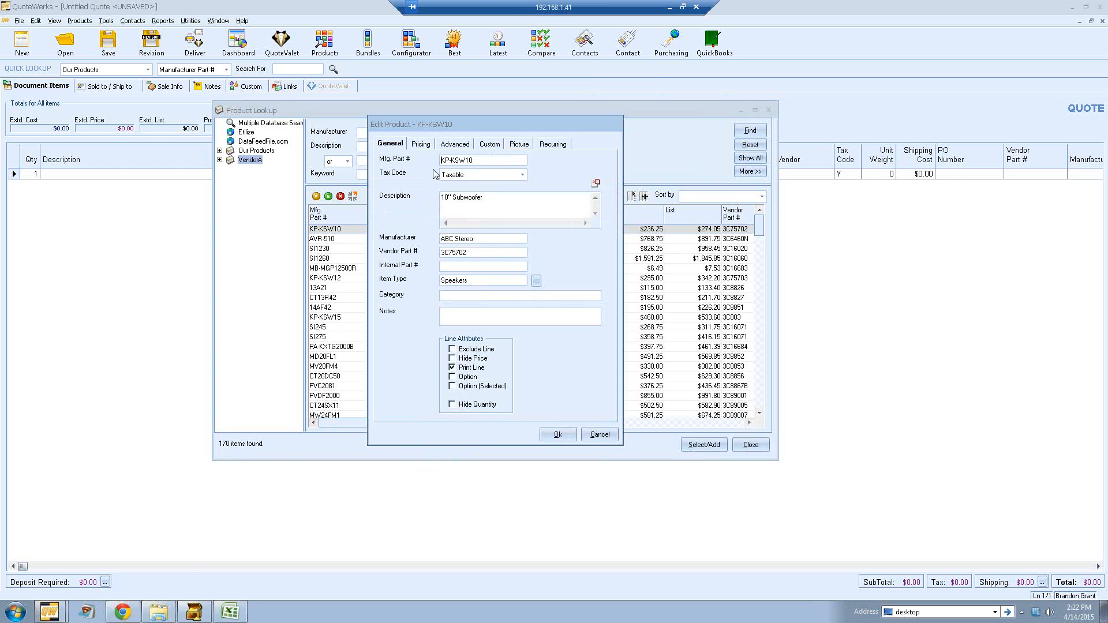
left_click_drag(499, 201, 397, 197)
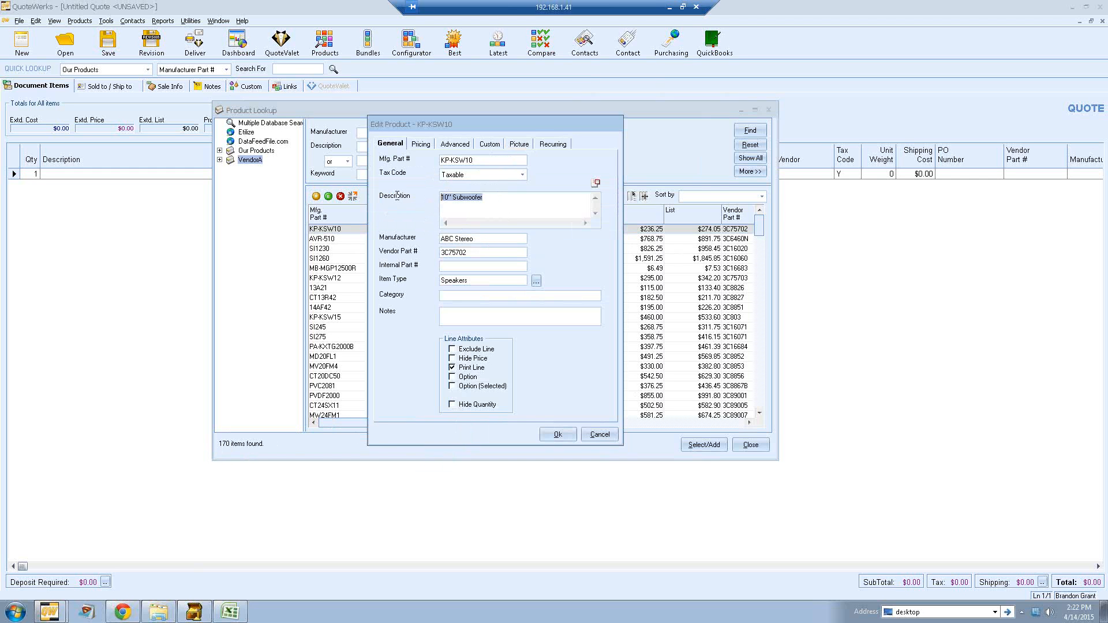
left_click(422, 146)
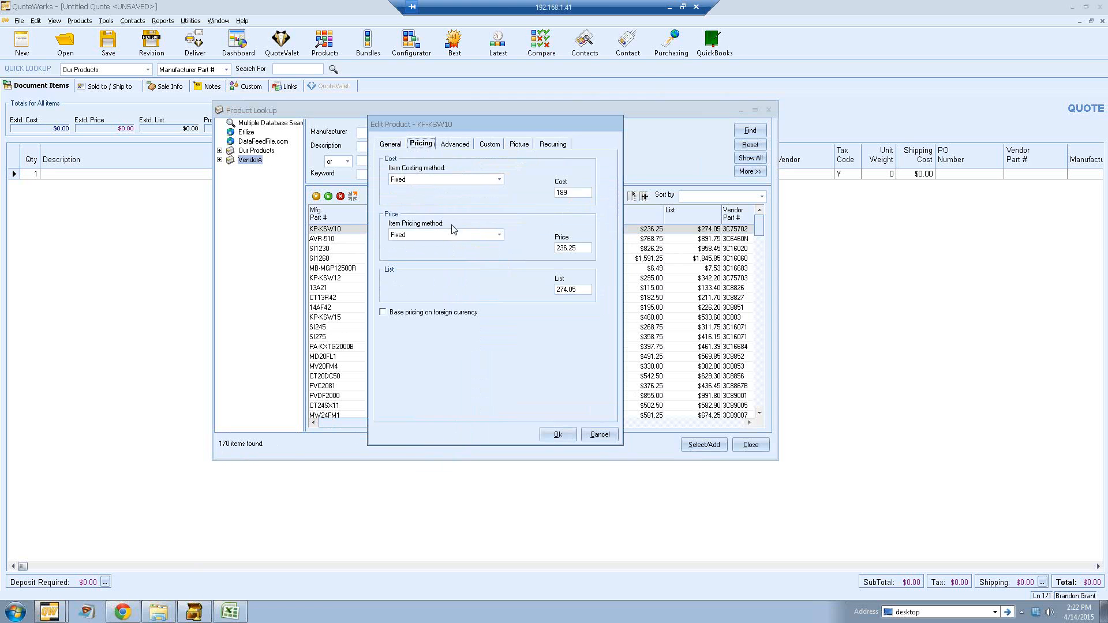
left_click(455, 145)
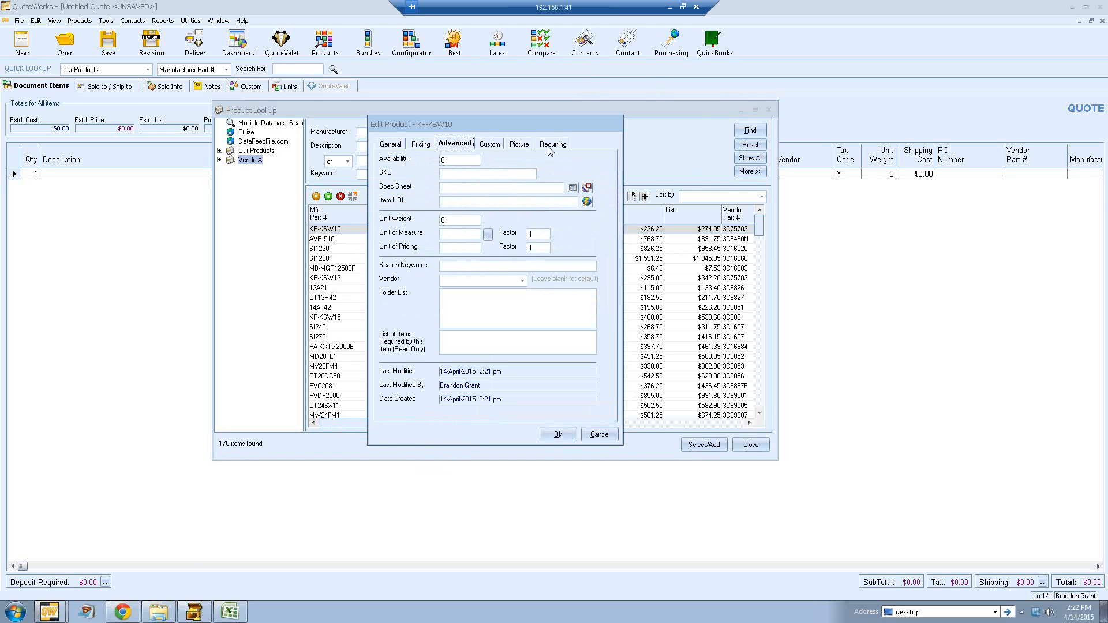
left_click(599, 434)
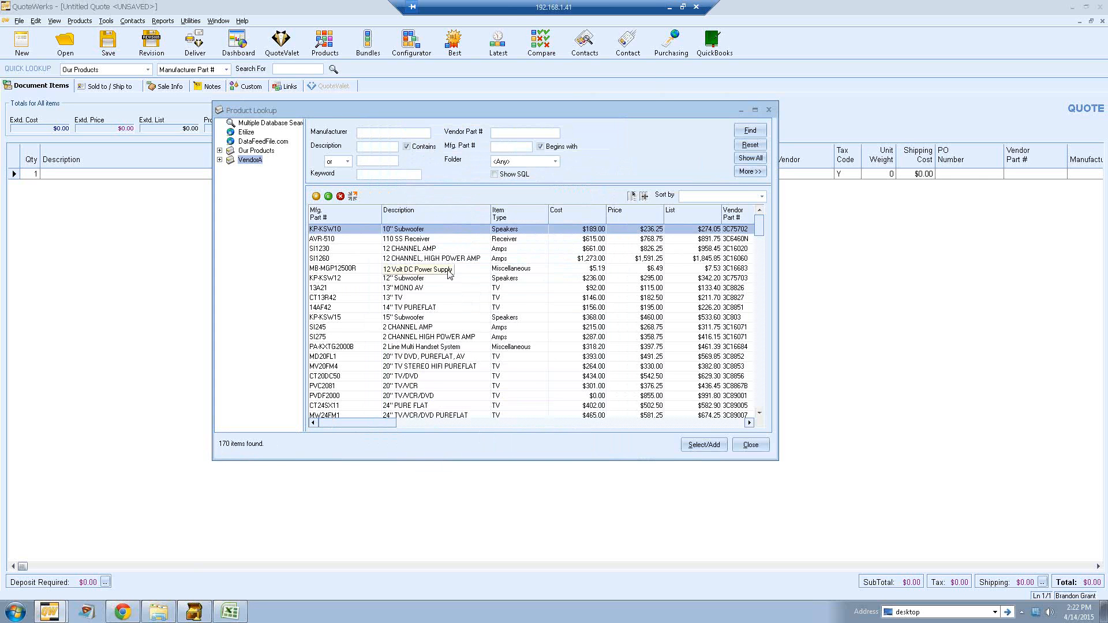
right_click(432, 230)
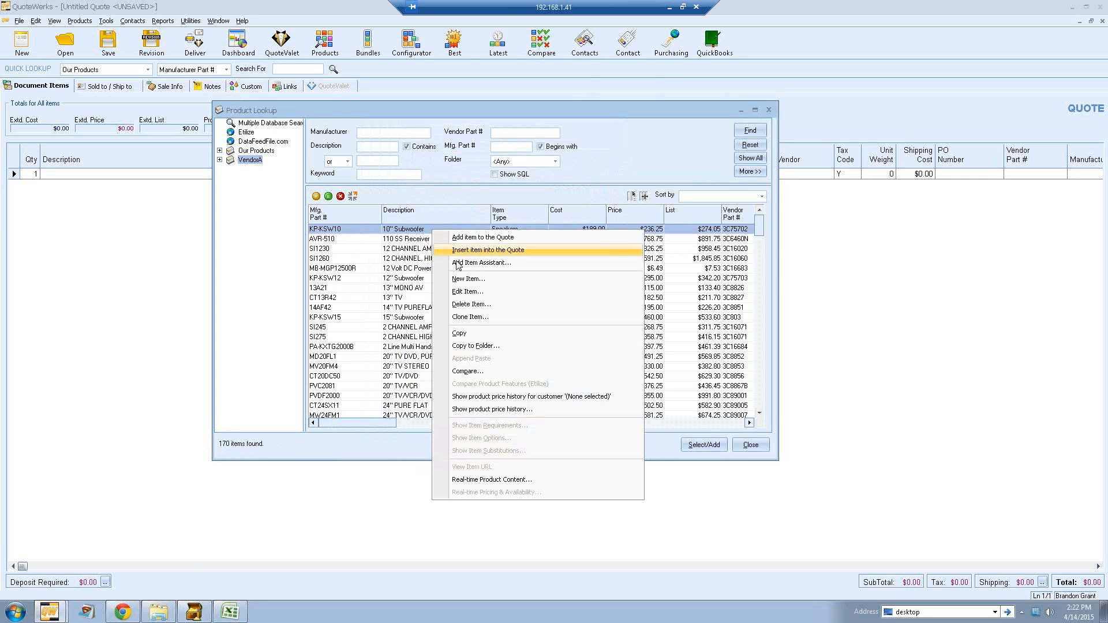
left_click(457, 182)
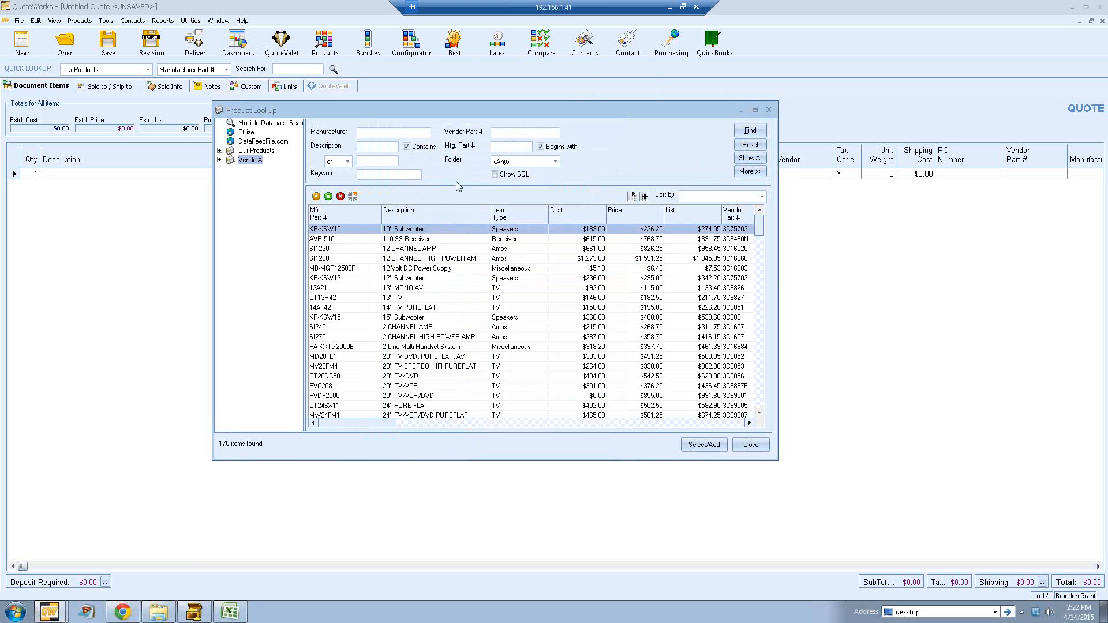
left_click(376, 134)
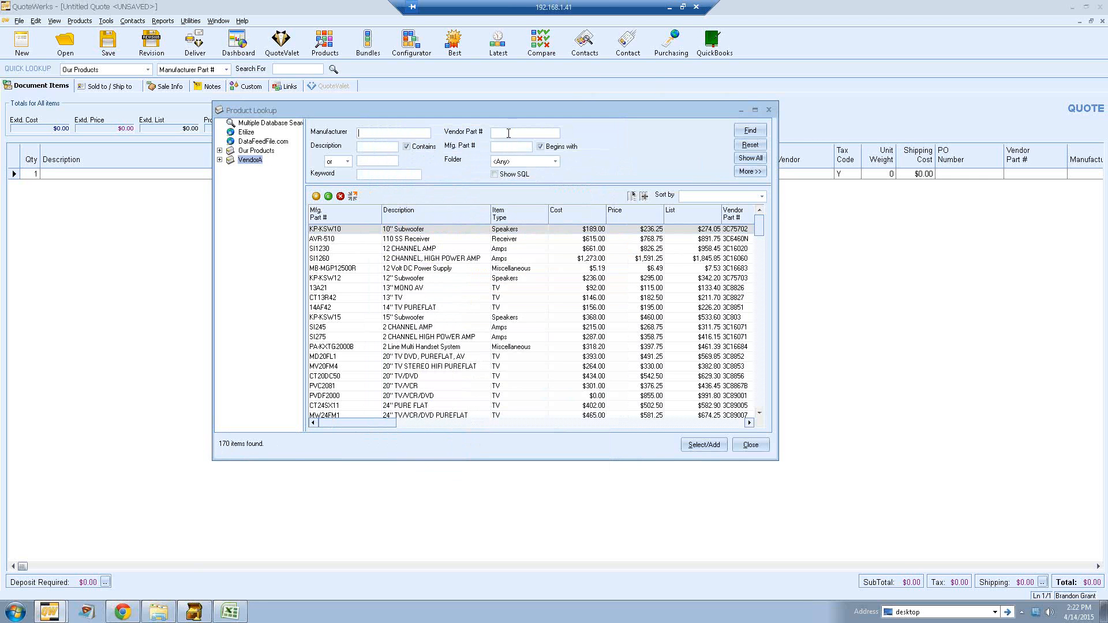
left_click(376, 146)
left_click(493, 147)
Step: Open the multiple database selection, tick VendorA, cancel the selection, and close the Product Lookup window
left_click(257, 125)
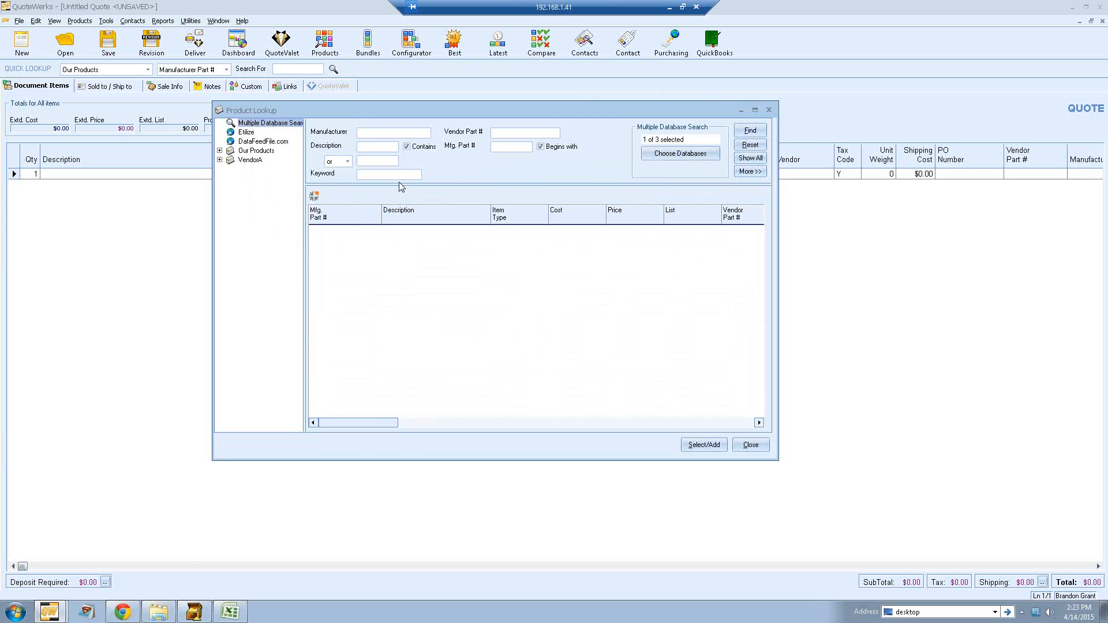
left_click(652, 157)
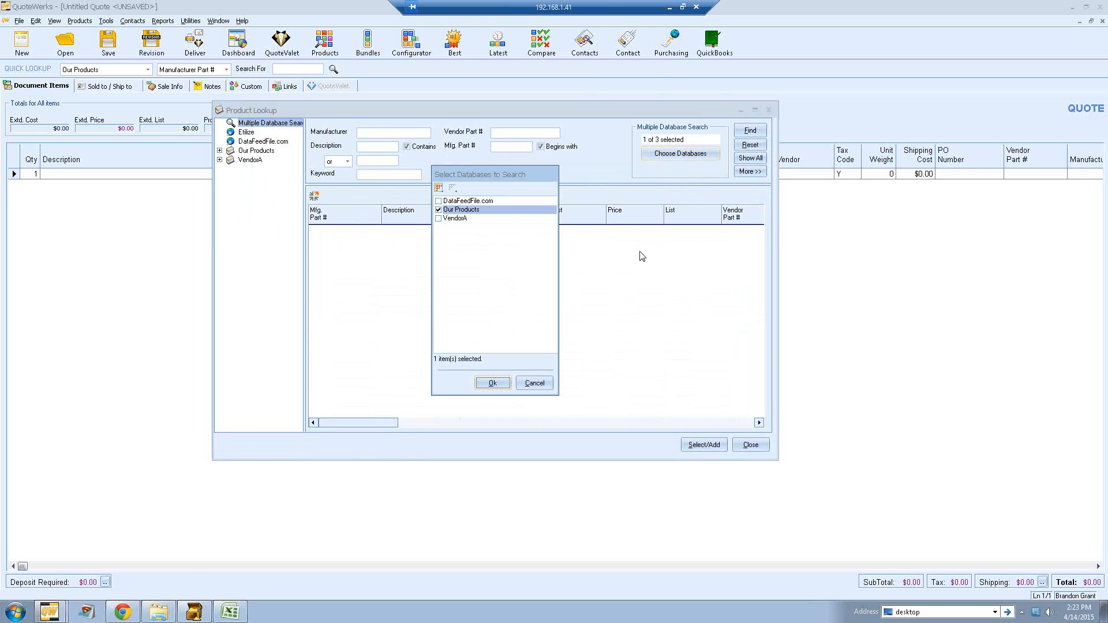
left_click(439, 218)
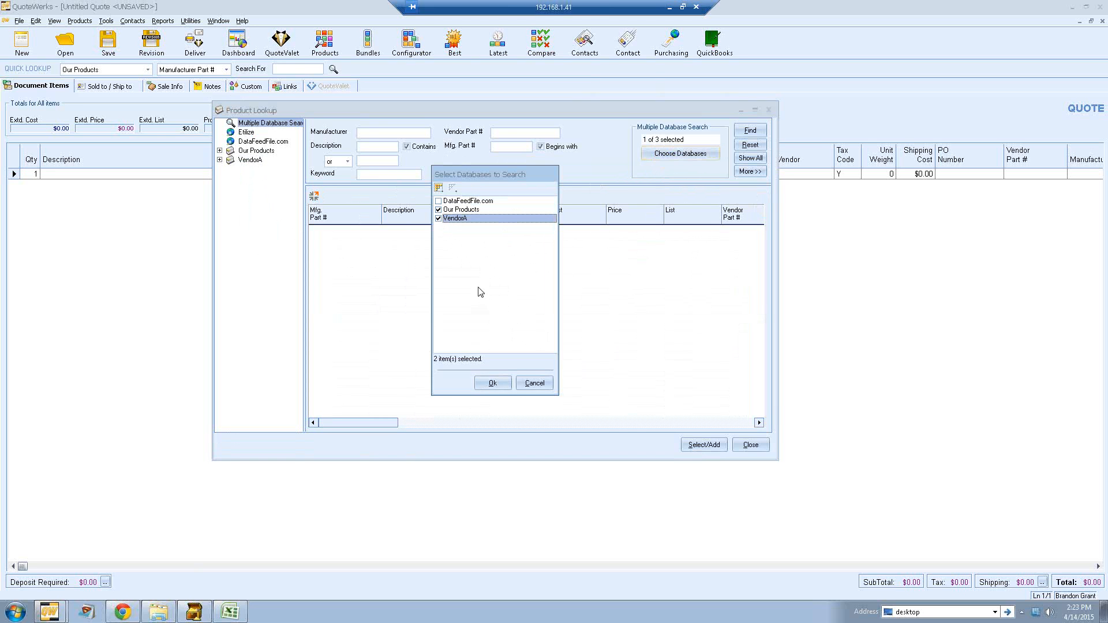
left_click(442, 210)
left_click(533, 382)
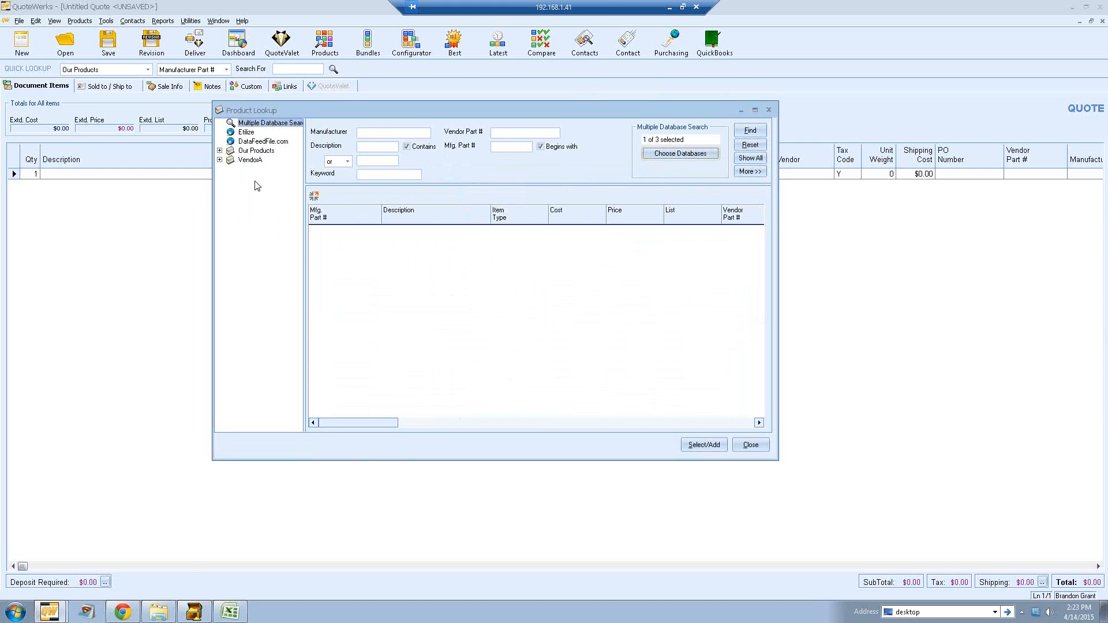
left_click(760, 445)
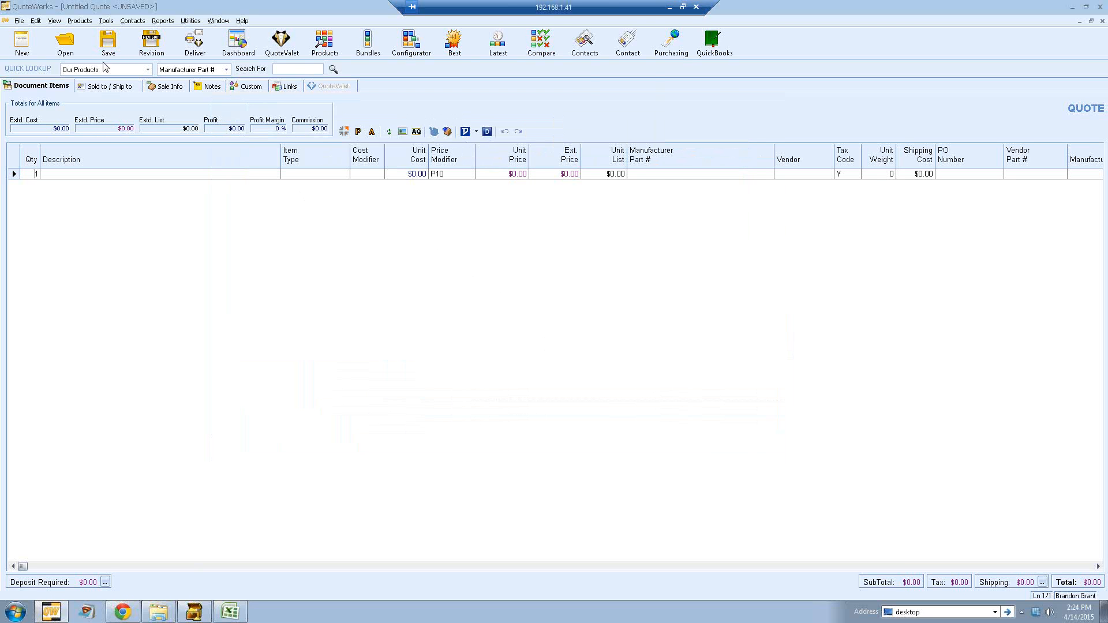
Step: Open My Preferences and enter the user's full name and the title Marketing Director
left_click(105, 21)
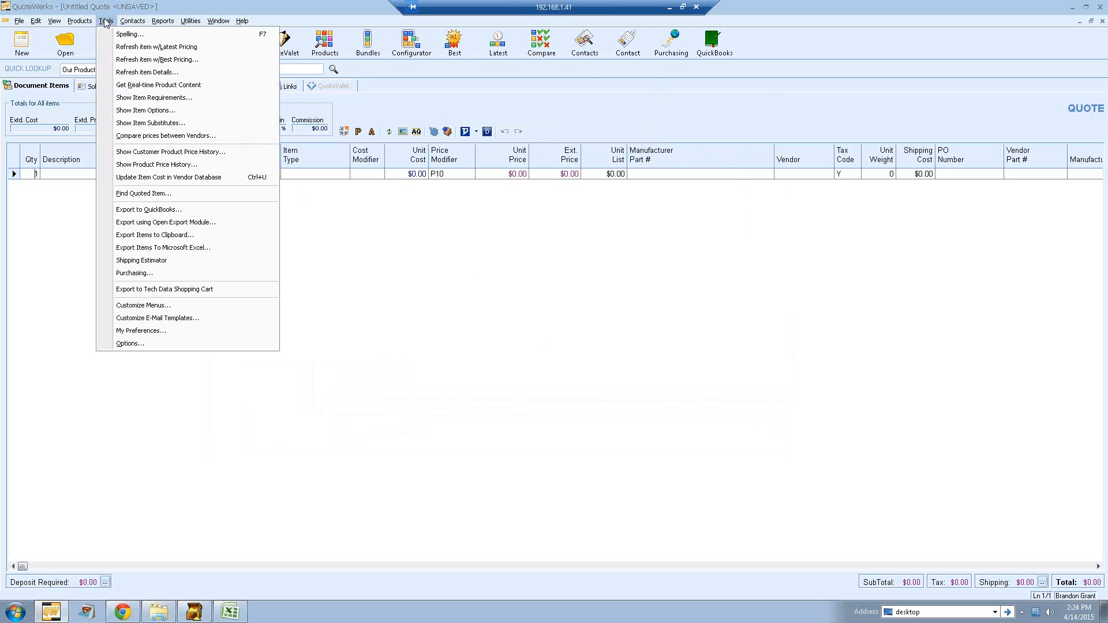
left_click(162, 331)
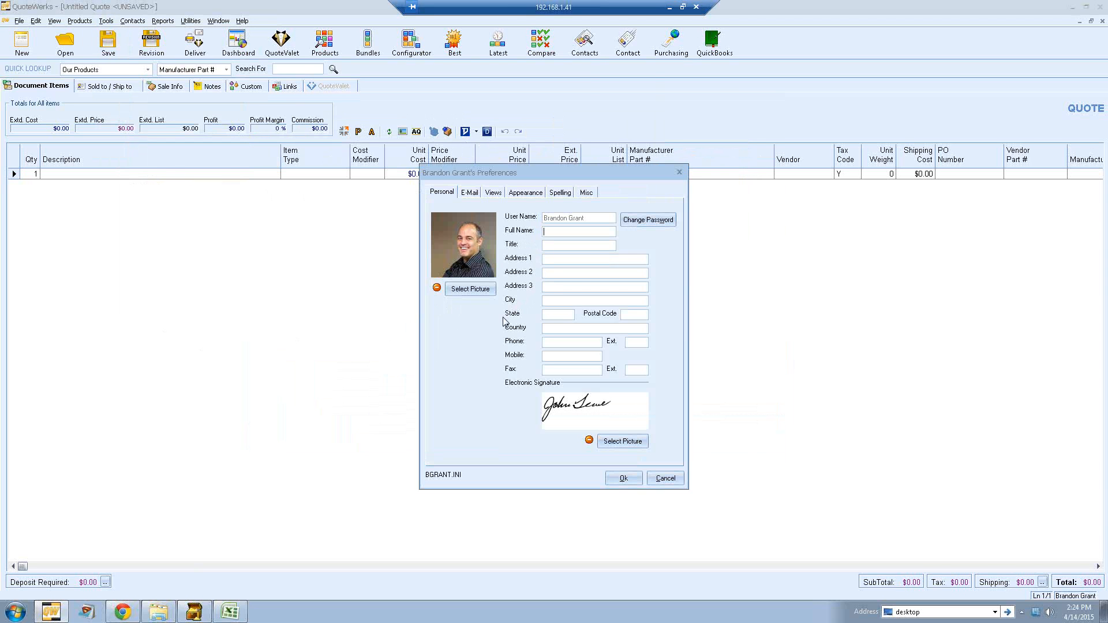
type("BN")
key("BackSpace")
key("Tab")
type("Marketing Direct")
type("768")
type("0 Universal Bldv")
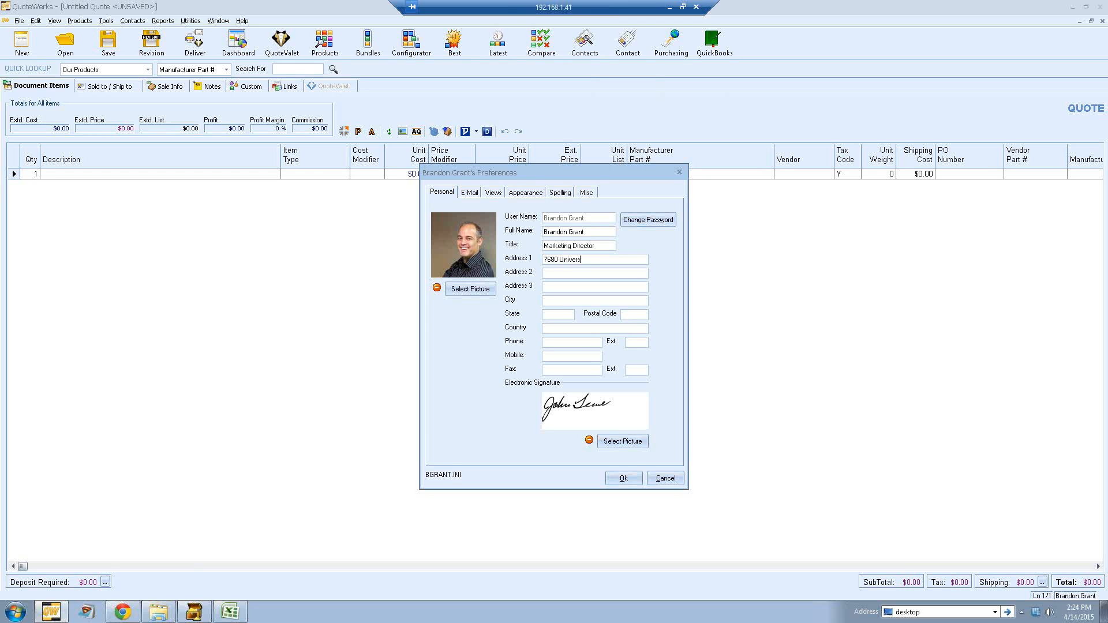
Step: Fill in the user's street address, suite, city, state and postal code
key("BackSpace")
key("BackSpace")
type("vd.")
type("Su")
type("ite 360")
key("Tab")
type("Orlando")
key("Tab")
type("FL")
type("32819")
Step: Enter the user's phone number and extension
type("2")
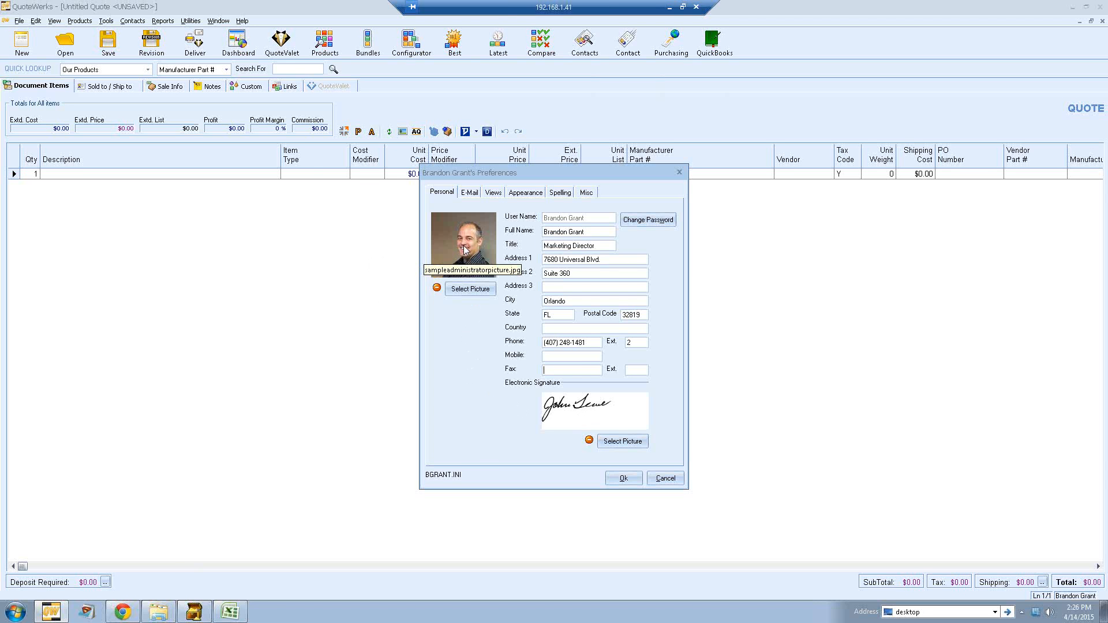
Step: Select the Brandon120x180.jpg image as the user's picture
left_click(469, 290)
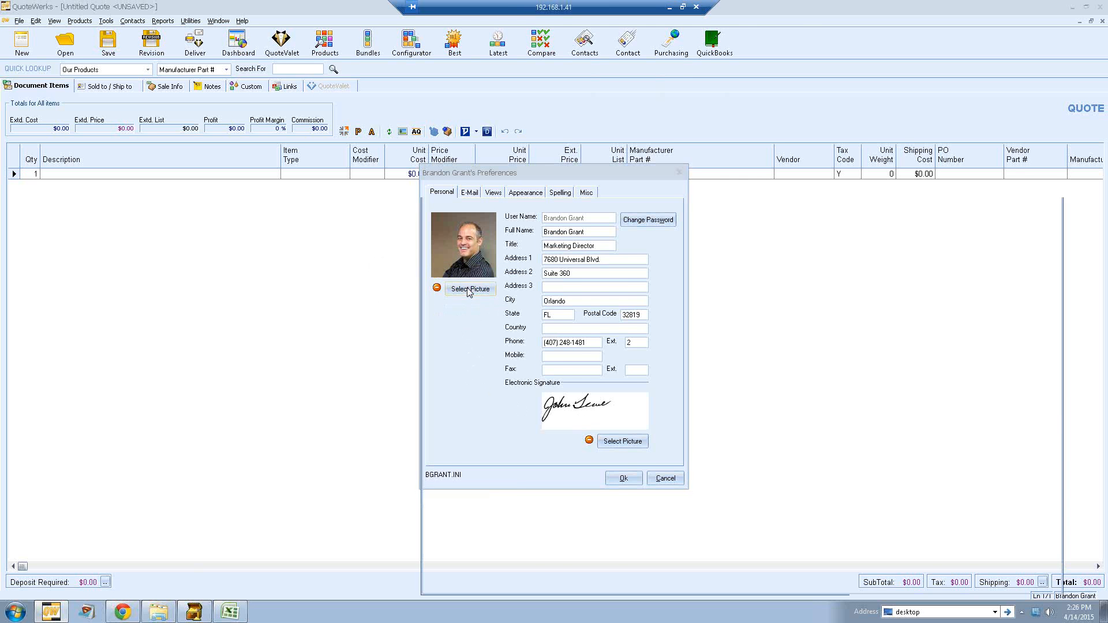
left_click_drag(711, 188, 665, 131)
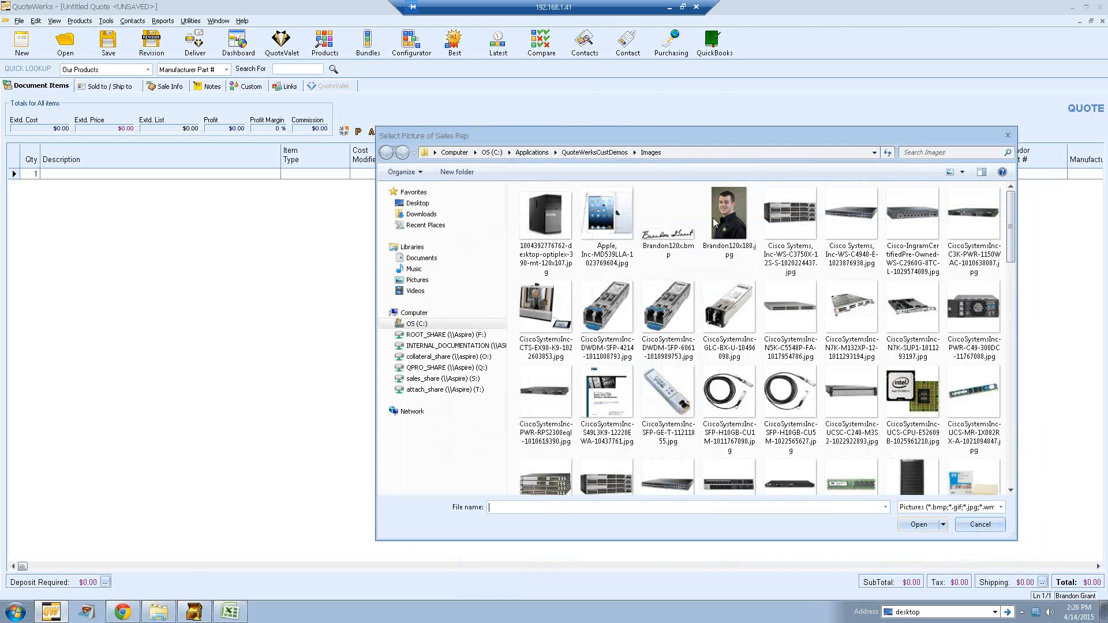
left_click(731, 211)
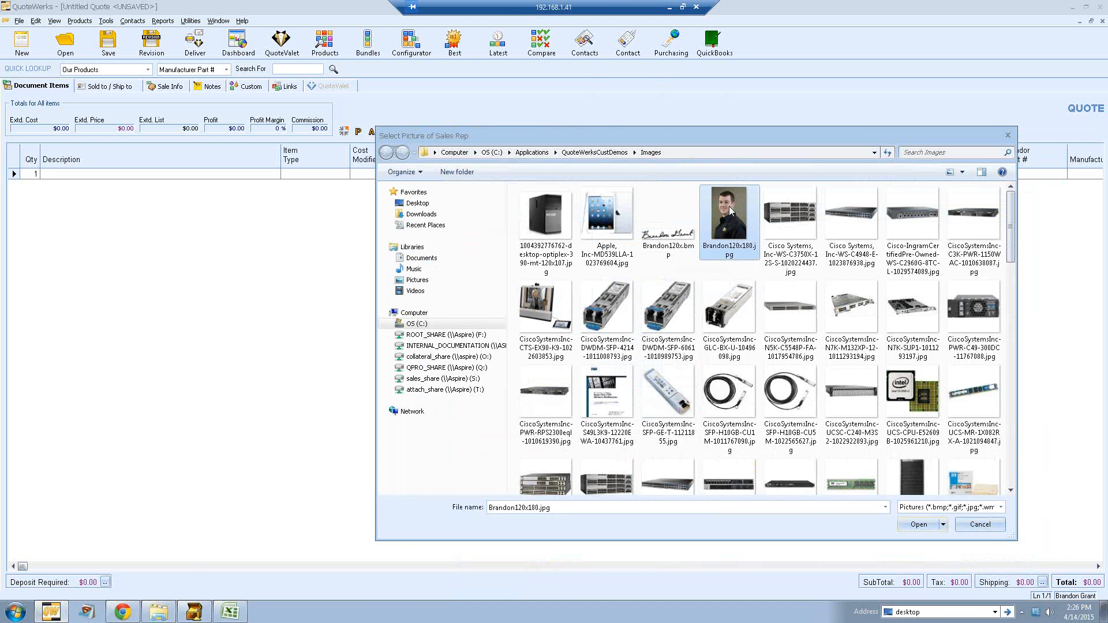
left_click(919, 525)
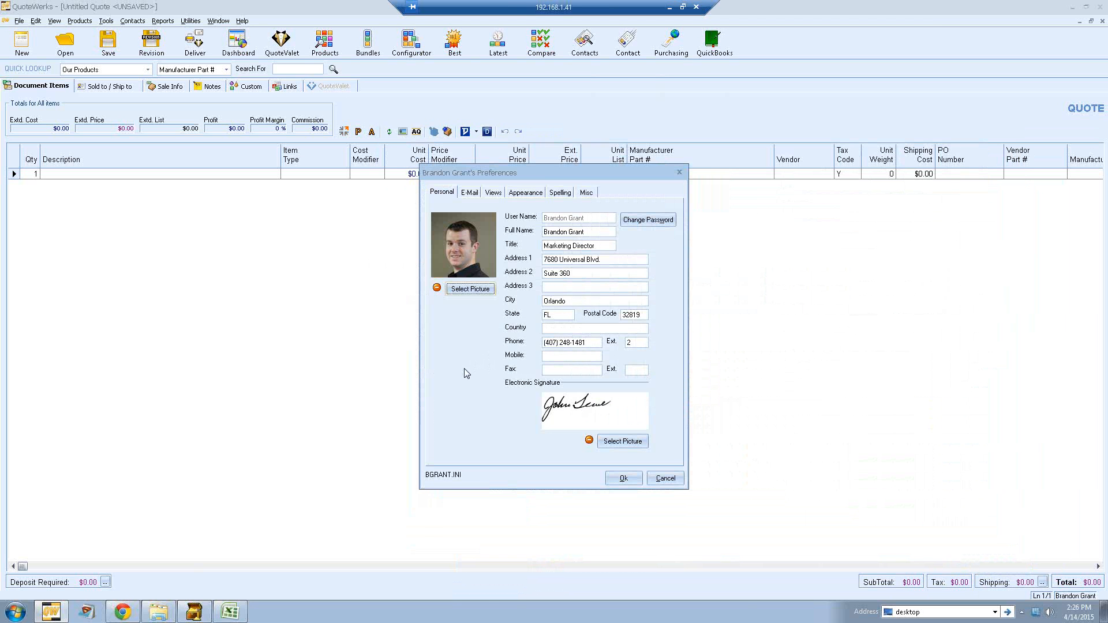
Step: Select the Brandon120x.bmp image as the electronic signature picture
left_click(617, 442)
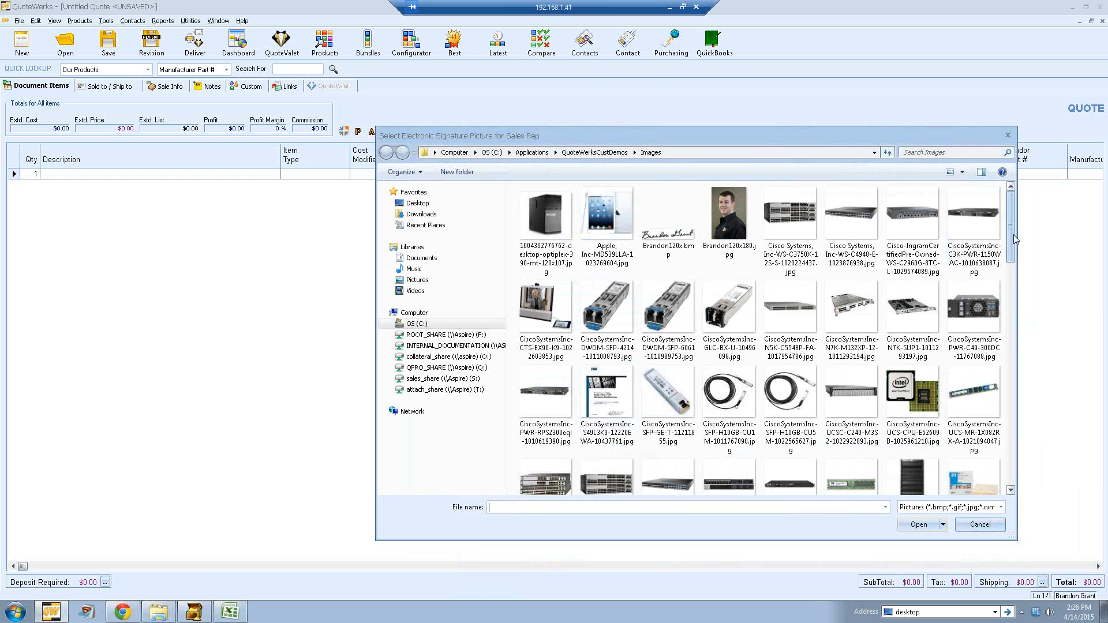
mouse_move(1014, 234)
left_mouse_down()
mouse_move(1010, 332)
mouse_move(1004, 230)
left_mouse_up()
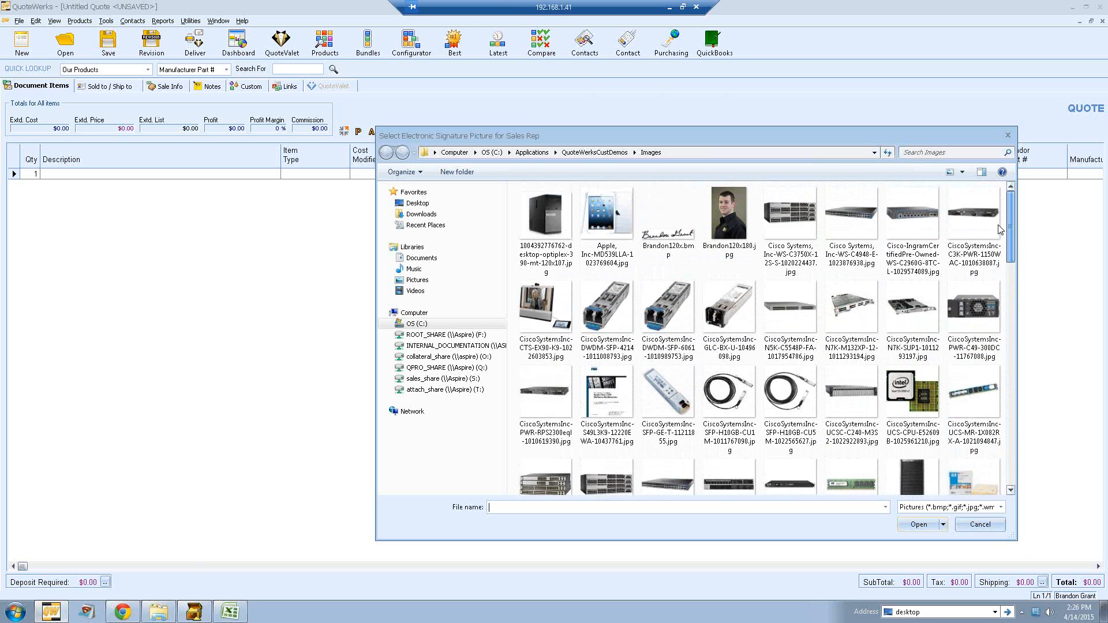
left_click(675, 254)
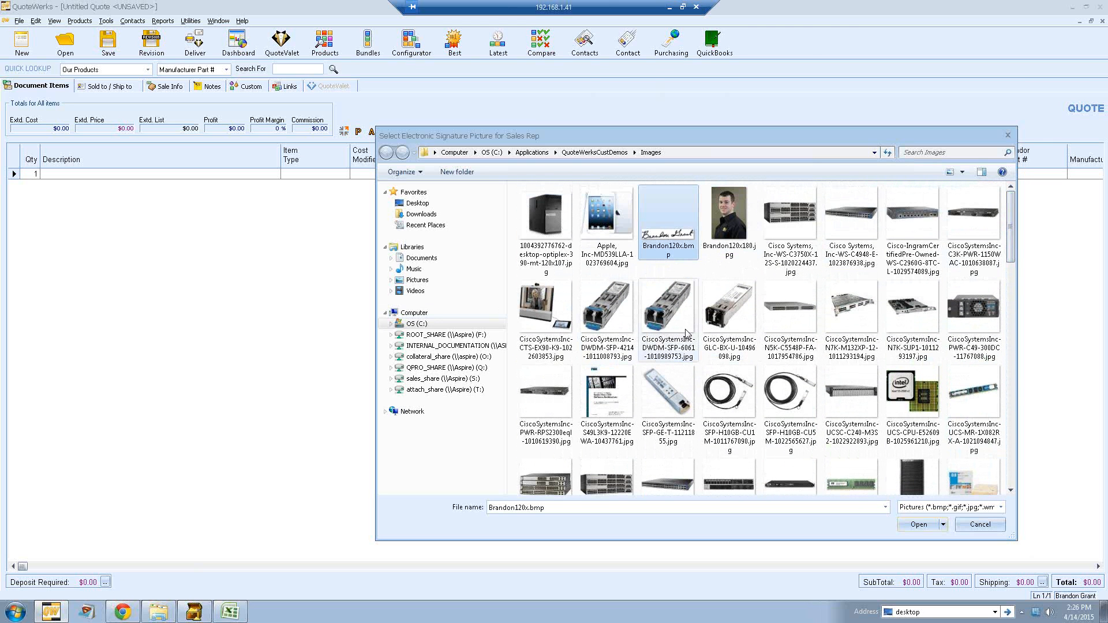
left_click(919, 524)
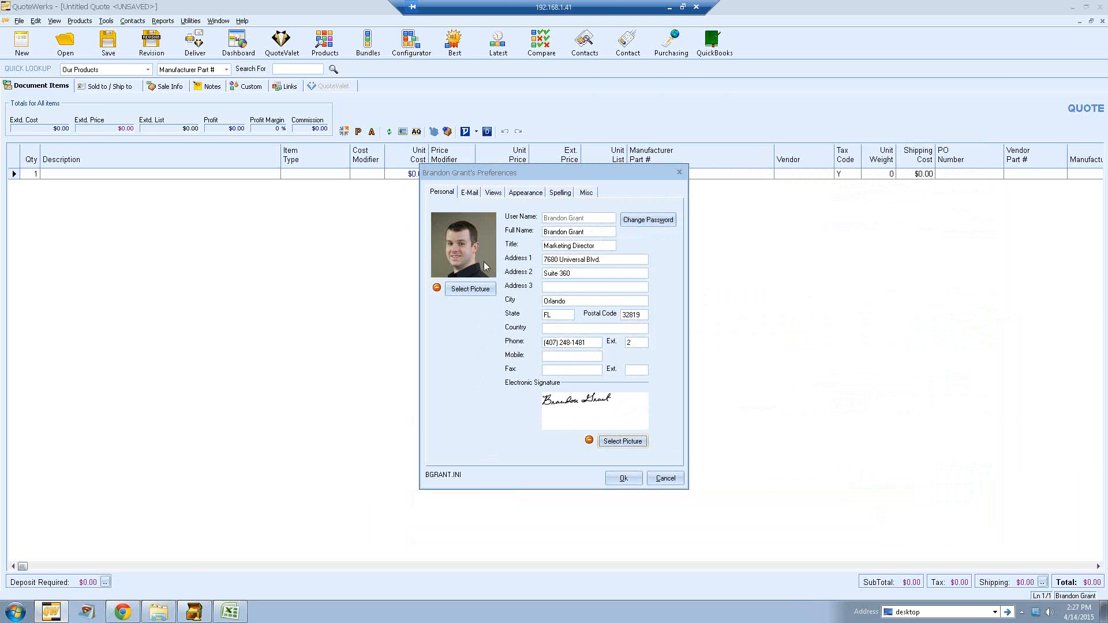
Step: Open the E-Mail preferences and enter the user's return e-mail address
left_click(468, 194)
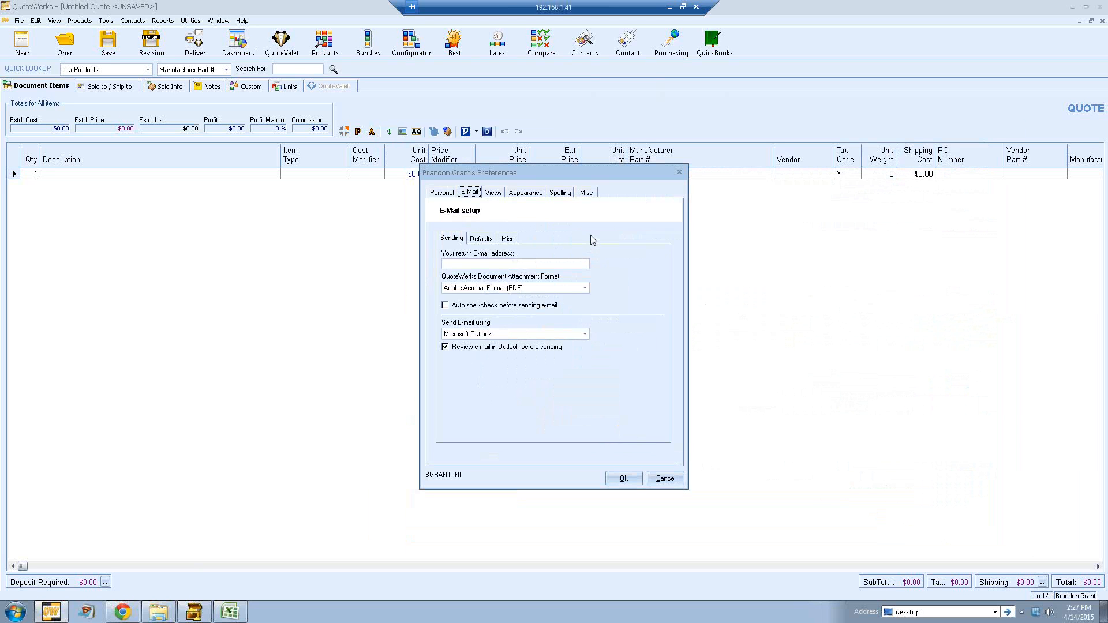
left_click(467, 265)
Step: Look over the attachment format and sending method lists, and toggle the Outlook review option off and back on
left_click(563, 291)
left_click(615, 287)
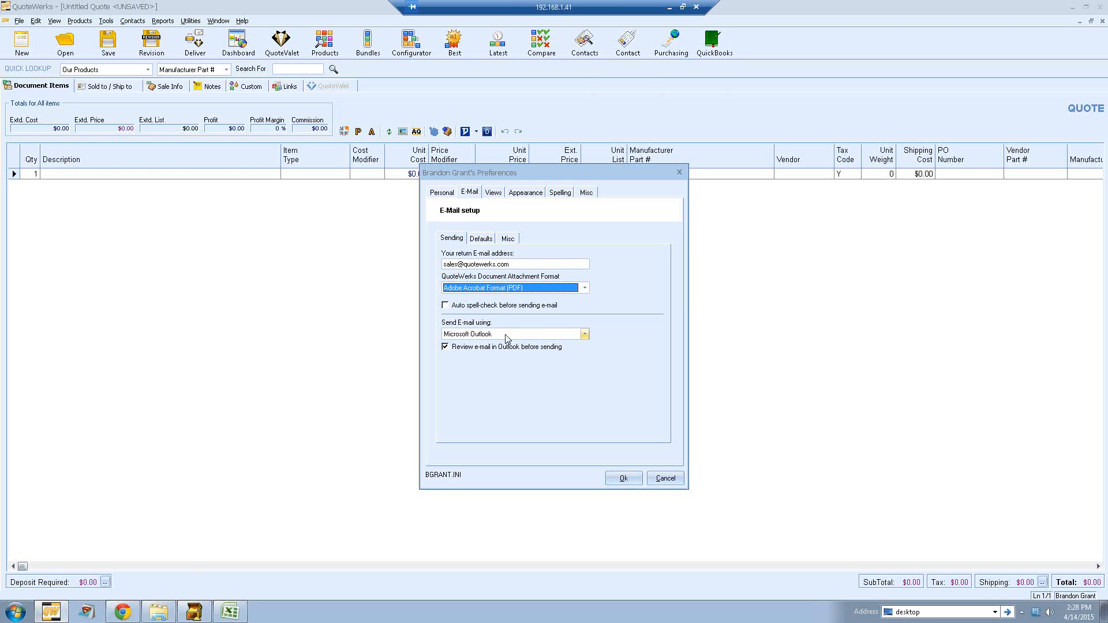
left_click(585, 334)
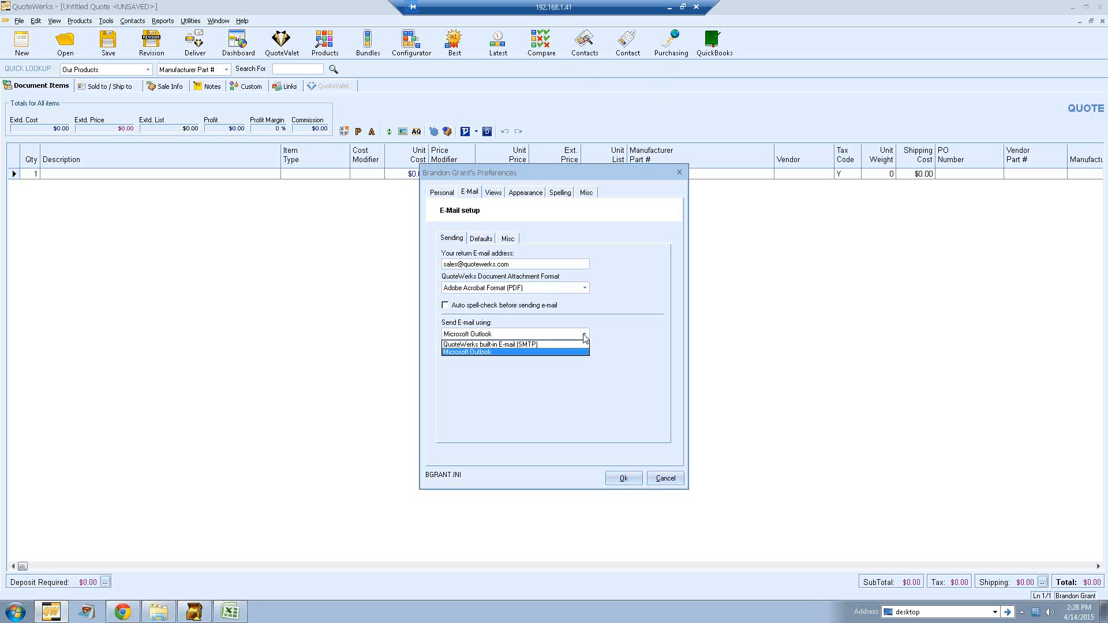
left_click(585, 336)
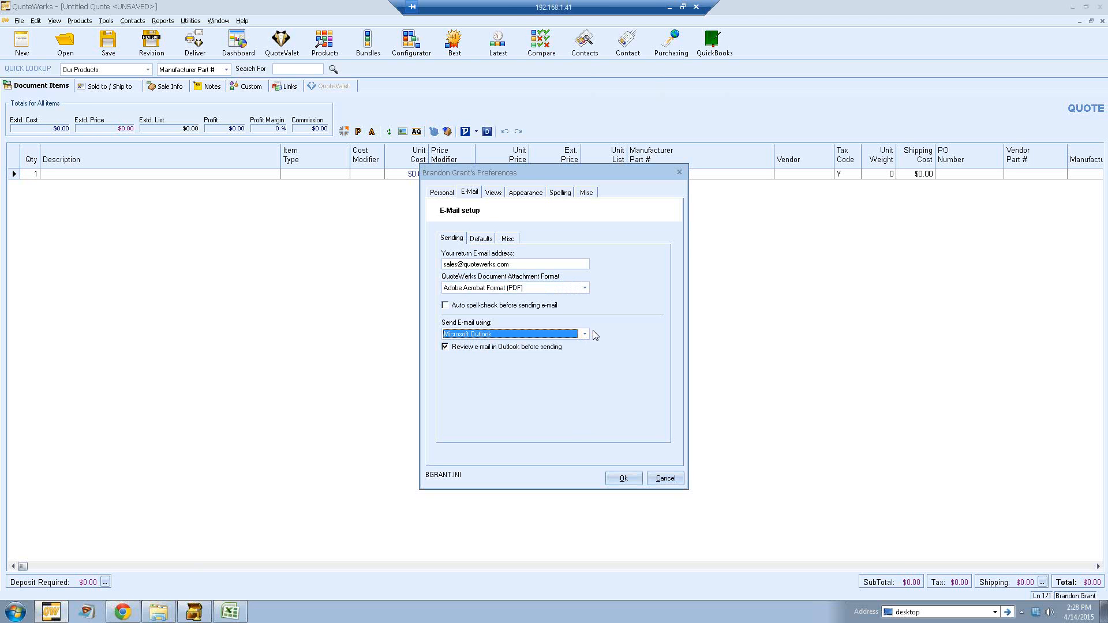
left_click(455, 349)
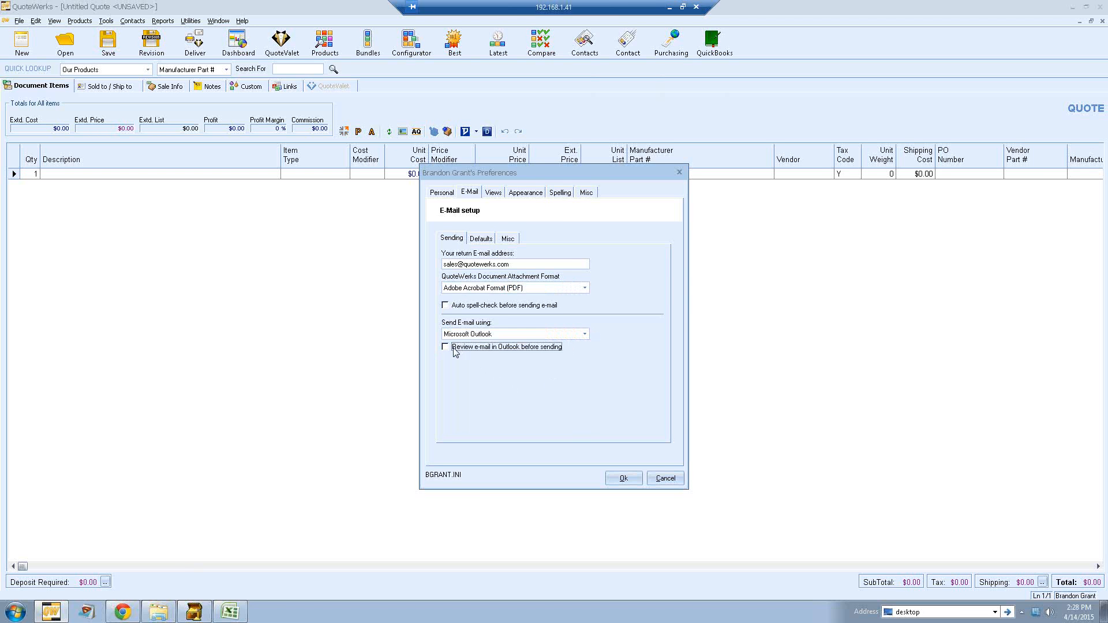
left_click(464, 350)
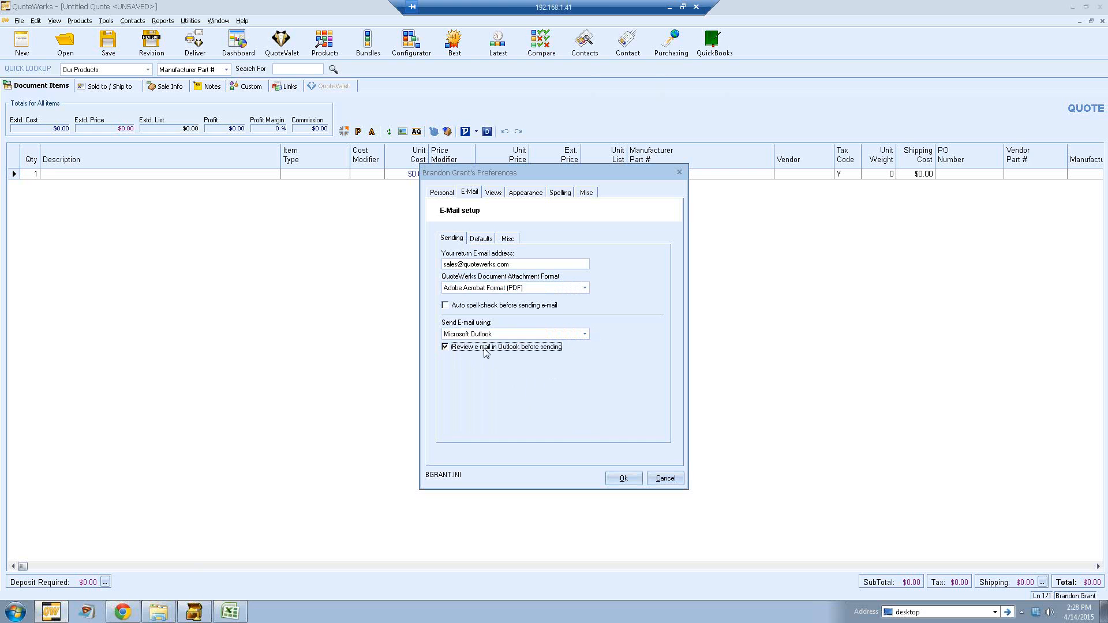
Step: Try the QuoteWerks built-in SMTP sending method with Gmail pre-filled settings, then switch back to Microsoft Outlook
left_click(584, 335)
left_click(576, 349)
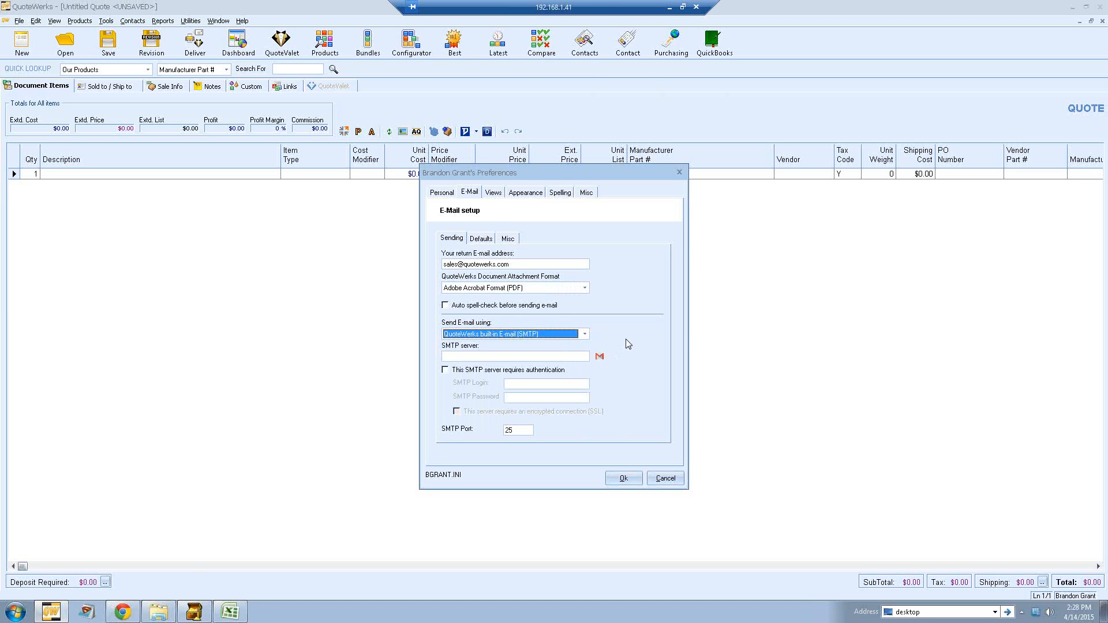
left_click(599, 357)
left_click(574, 350)
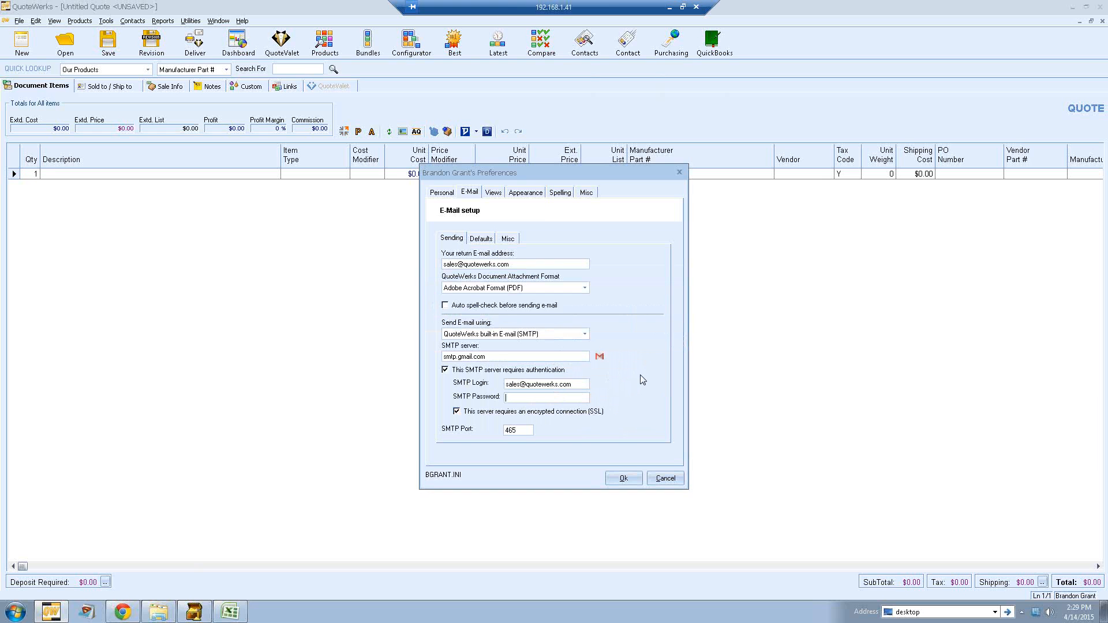
left_click(584, 334)
left_click(561, 352)
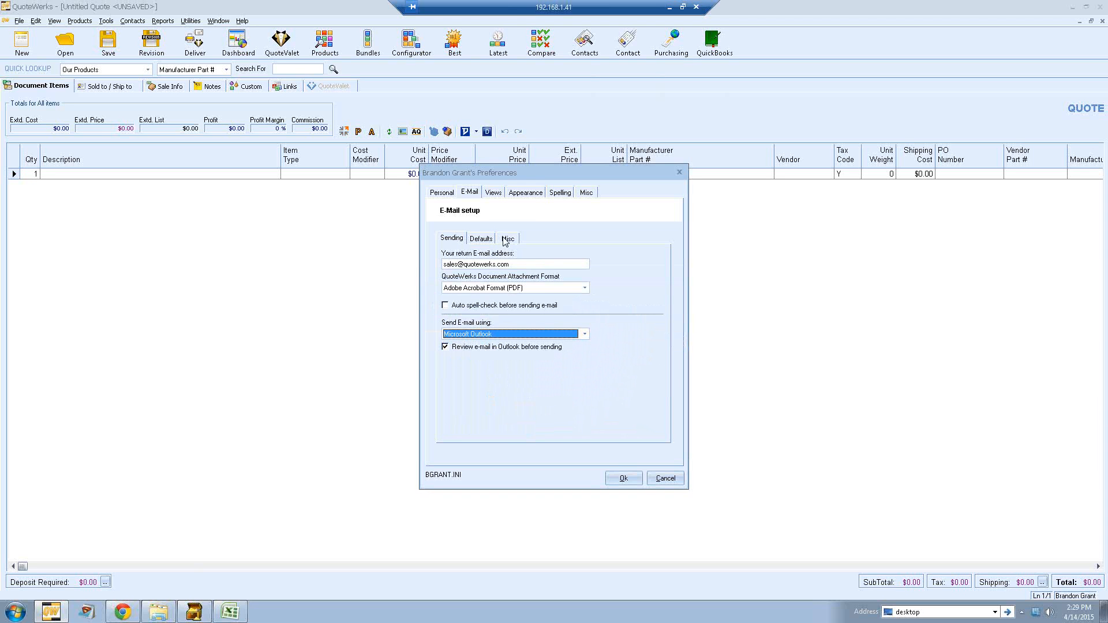
Step: Review the E-Mail defaults and Misc preferences, and save the preferences
left_click(483, 240)
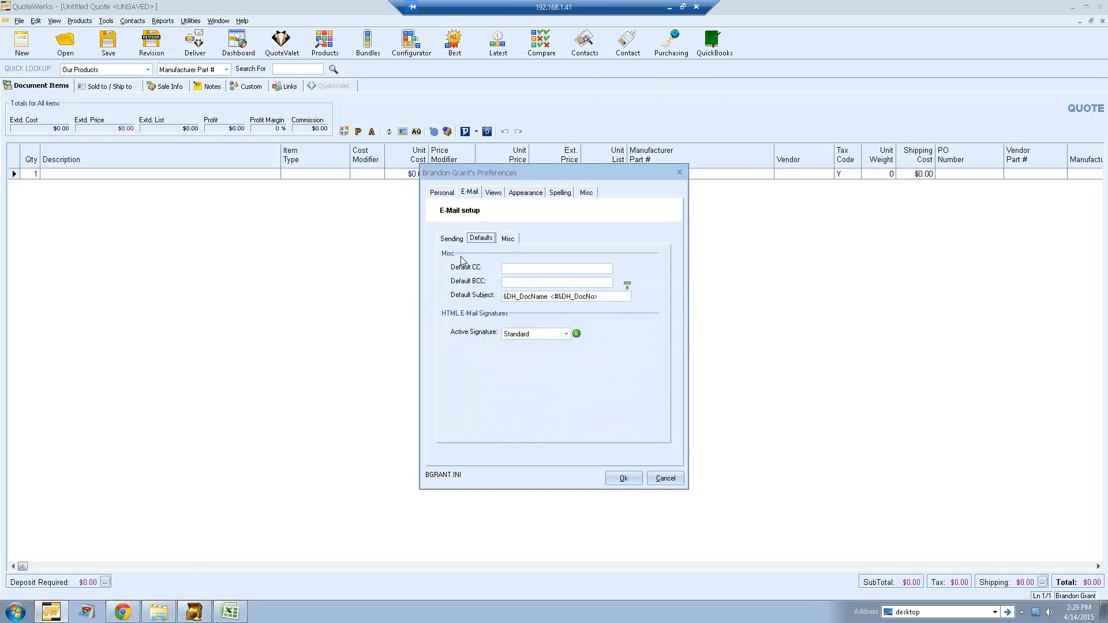
left_click(447, 195)
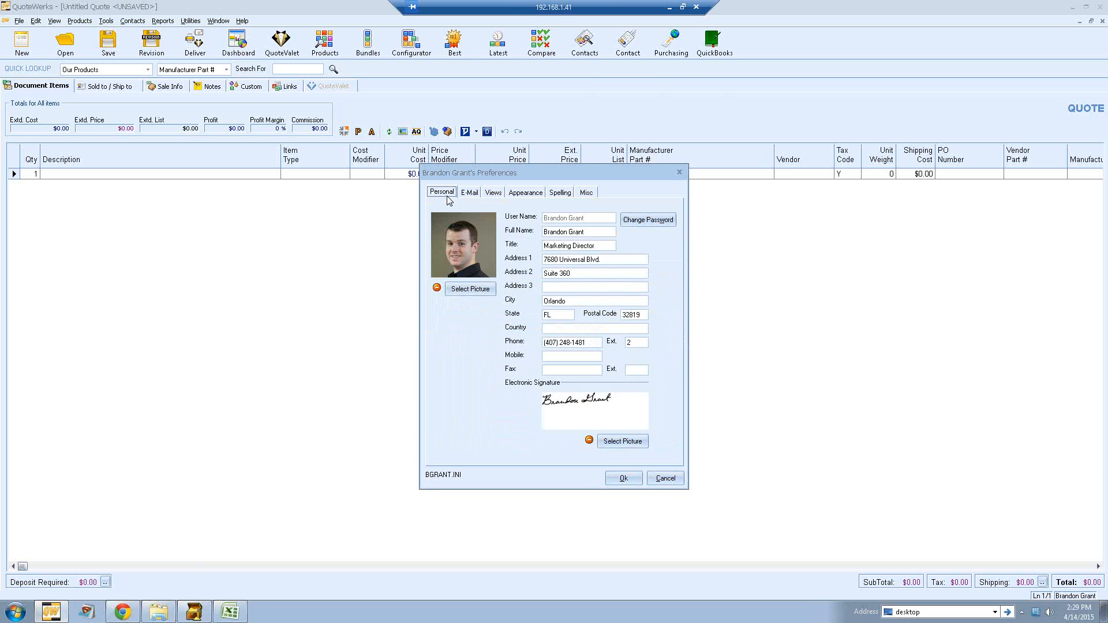
left_click(584, 195)
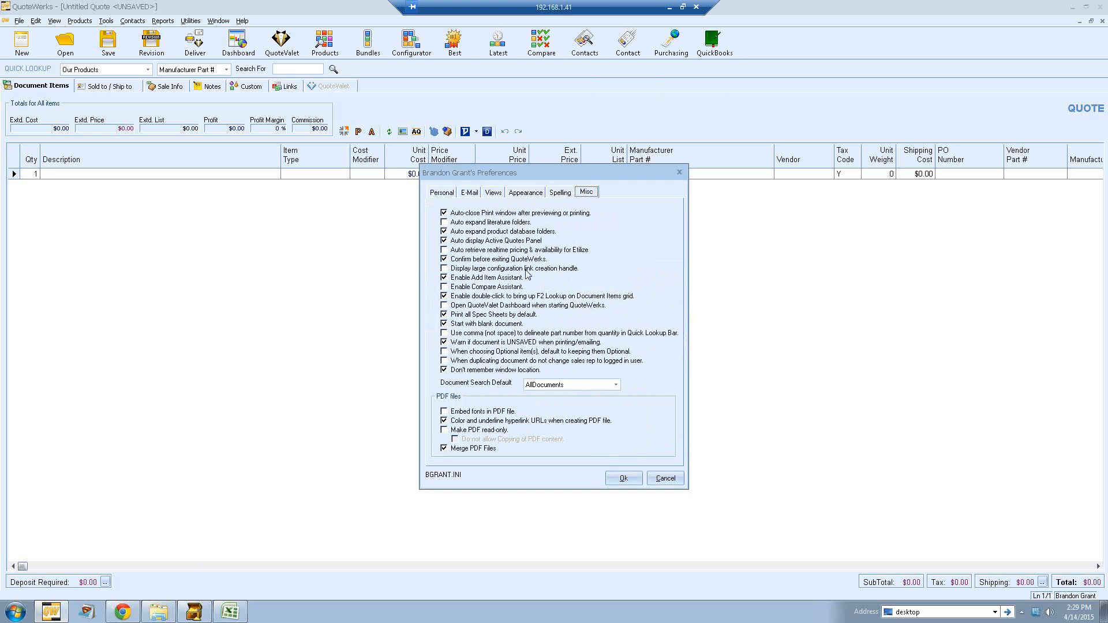
left_click(621, 478)
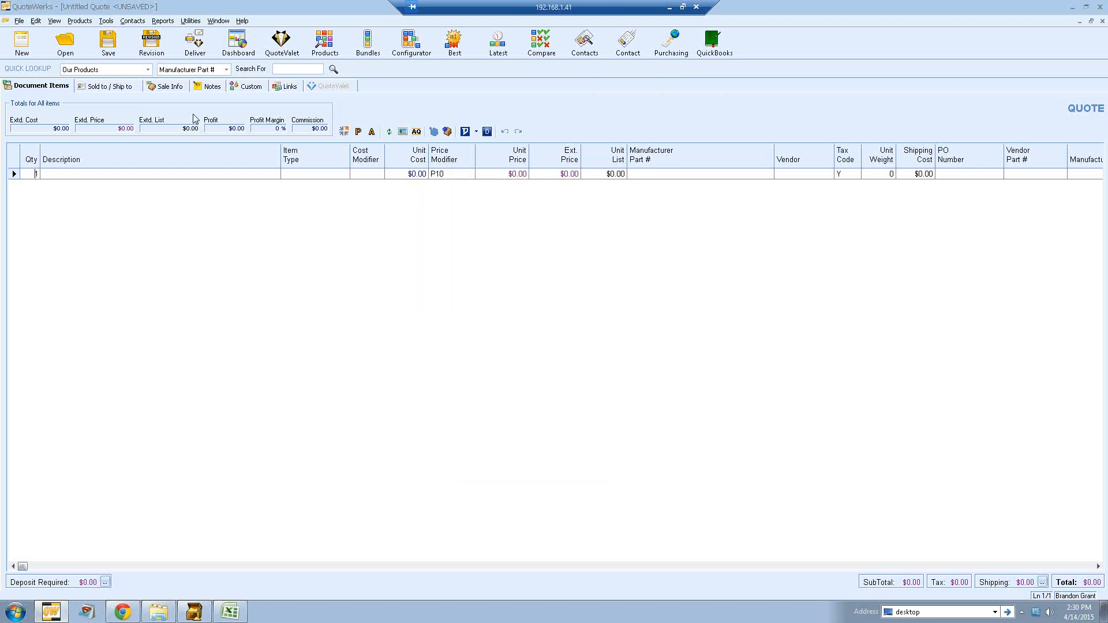
Step: Clone the Quote (Etilize & Recurring) layout in the delivery window as New Quote Layout
left_click(196, 47)
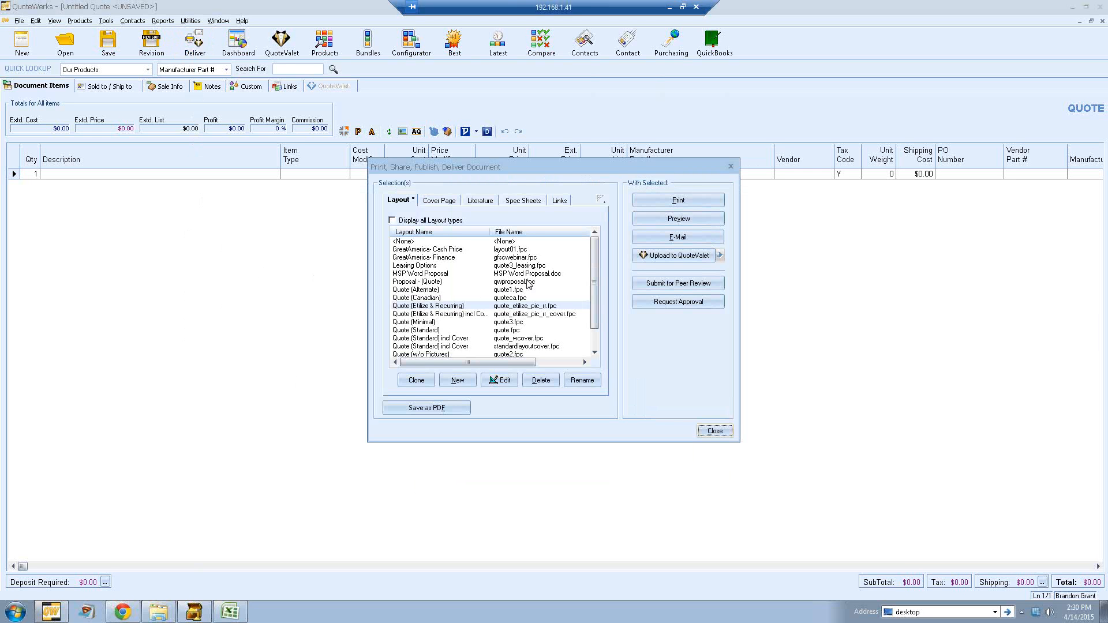
scroll(596, 256, "down", 1)
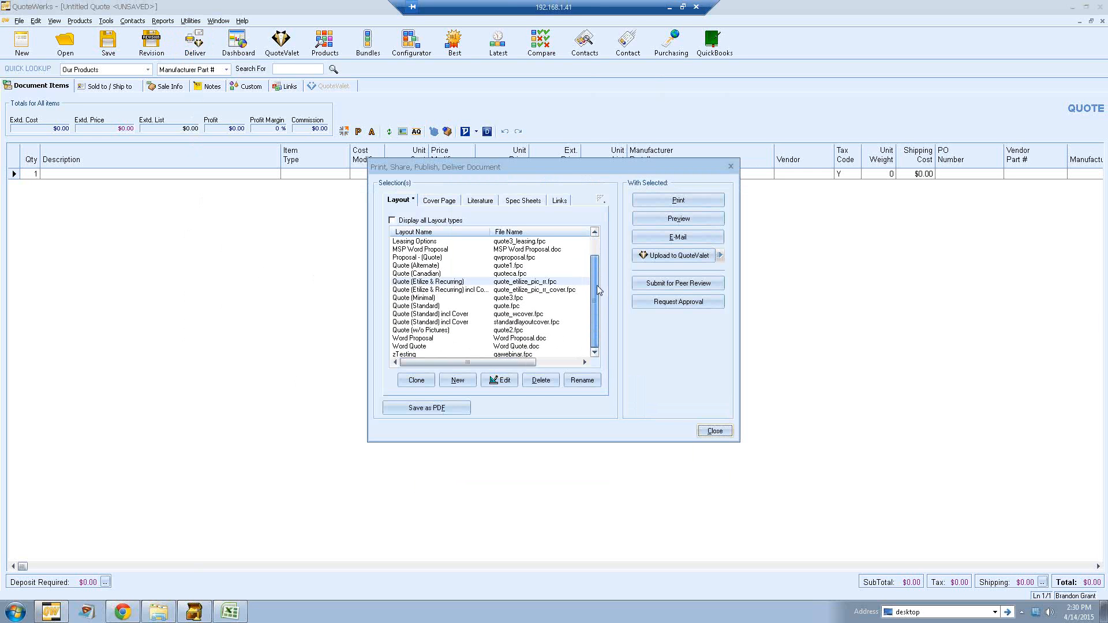
left_click(478, 282)
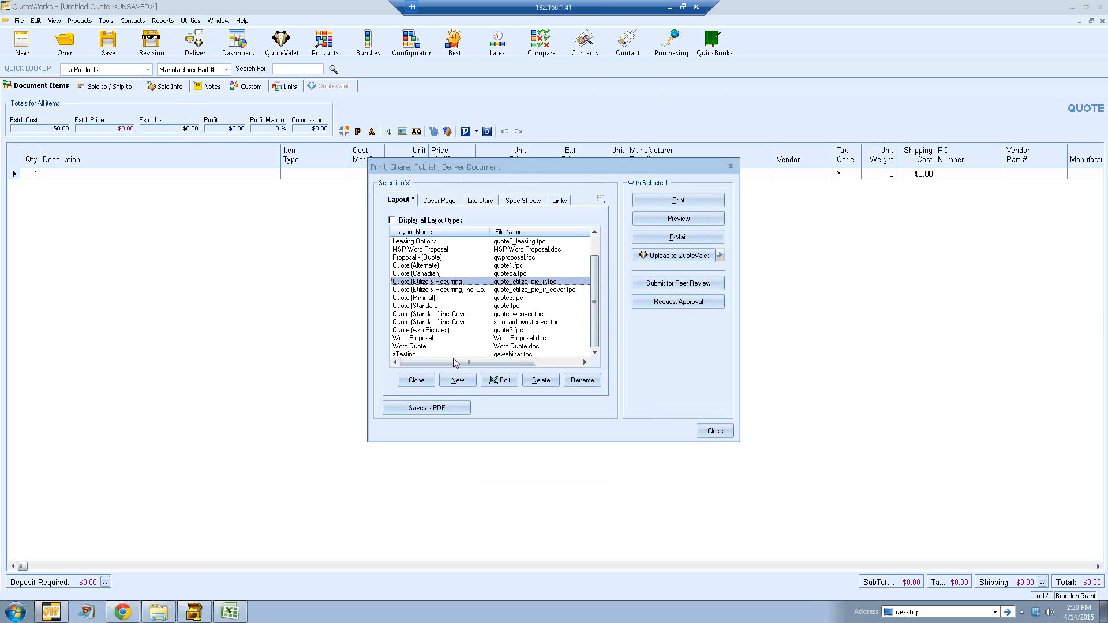
left_click(425, 383)
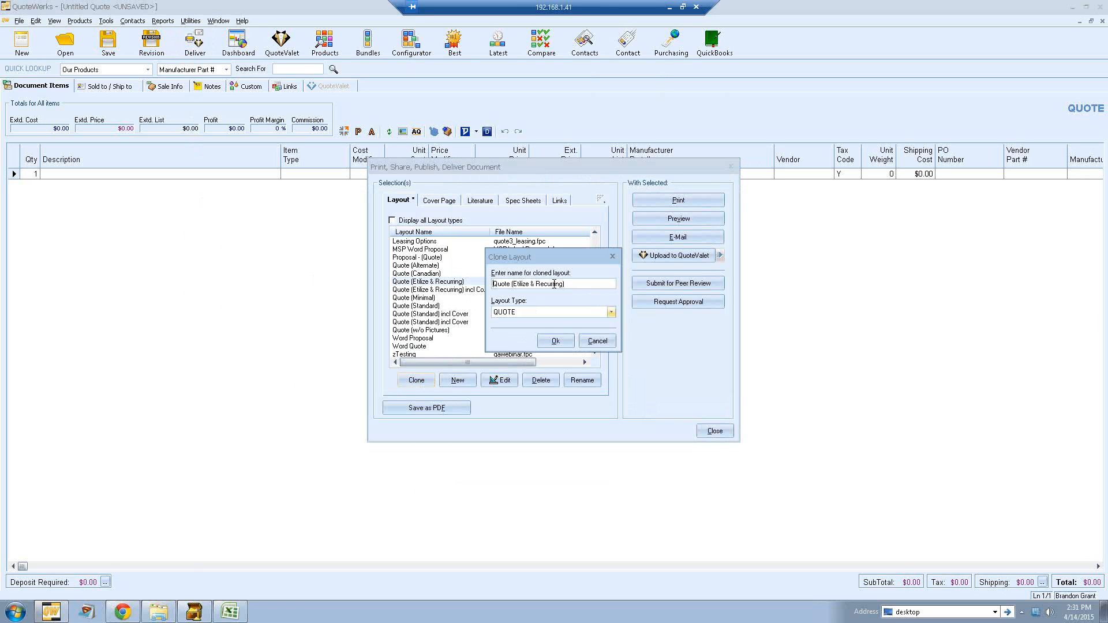
type("New Quote Laytou")
key("BackSpace")
key("BackSpace")
key("BackSpace")
left_click(556, 341)
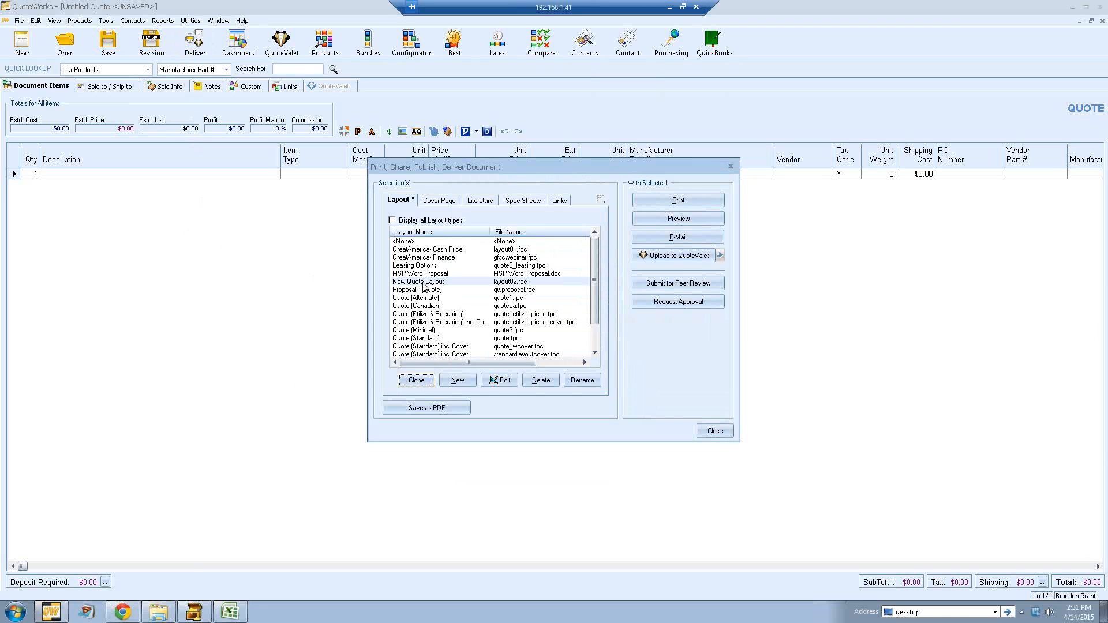
Step: Open New Quote Layout in the Layout Designer and look over its report and detail sections
left_click(423, 282)
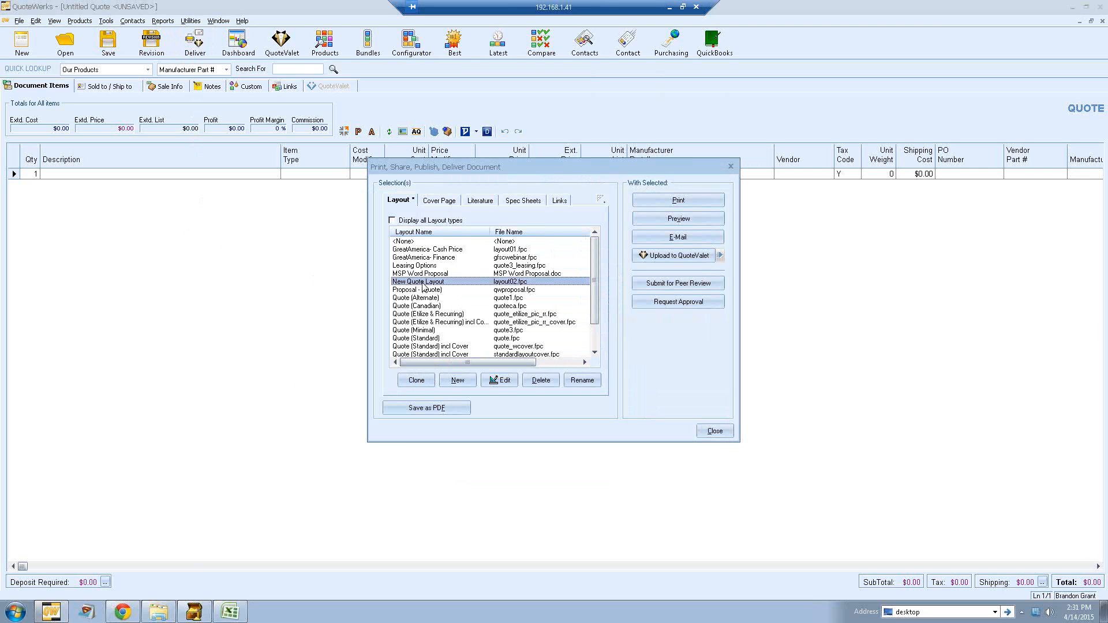
left_click(496, 382)
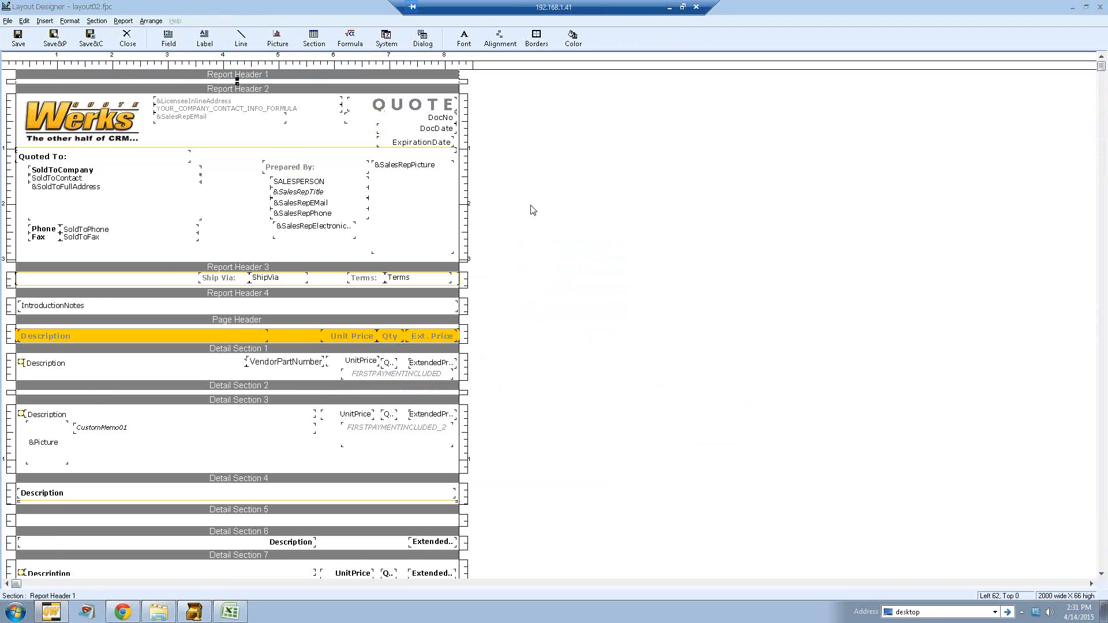
scroll(533, 210, "down", 5)
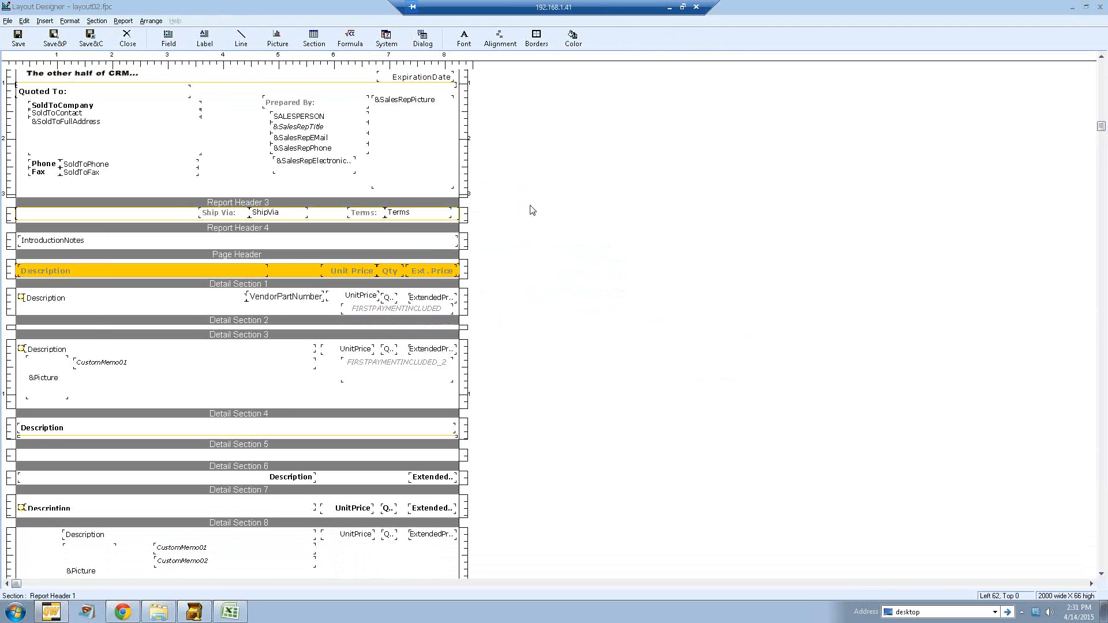
scroll(532, 210, "down", 5)
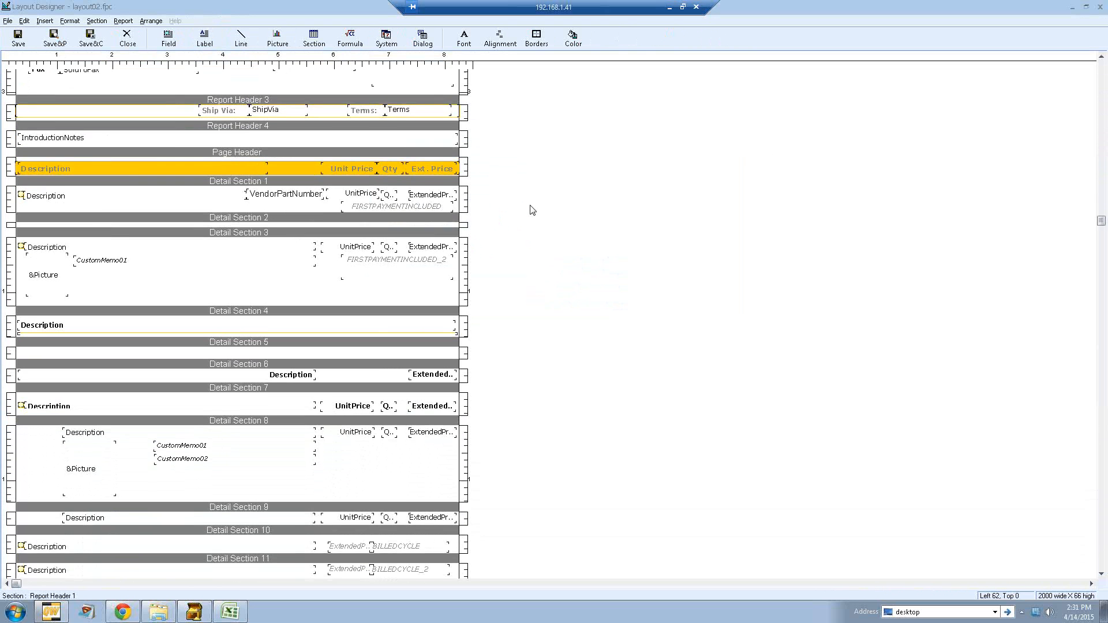
scroll(532, 209, "up", 4)
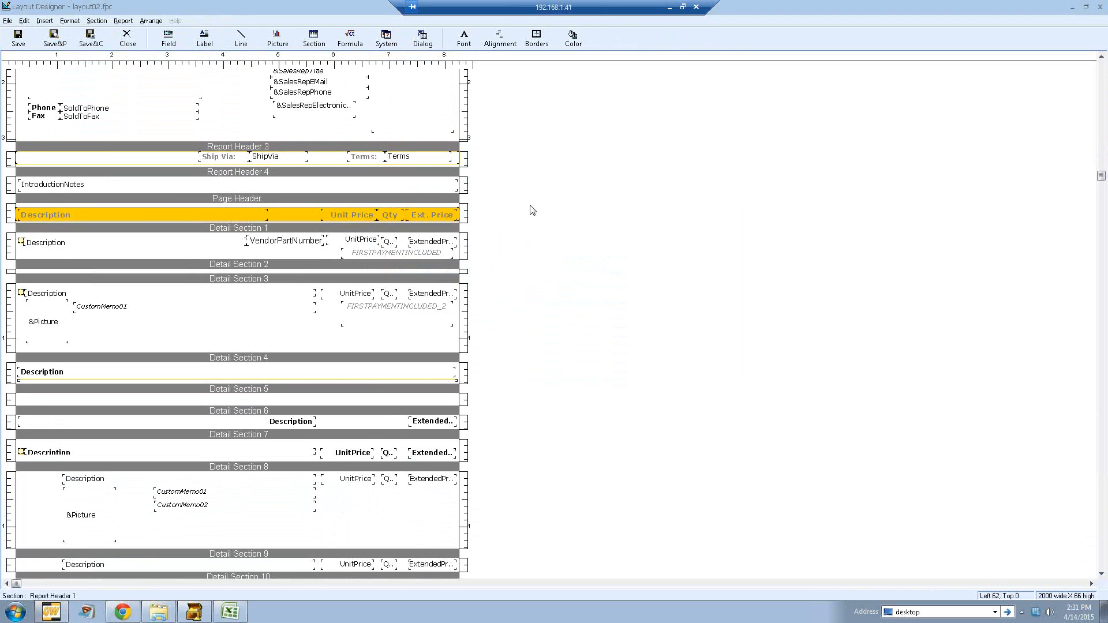
scroll(532, 209, "up", 5)
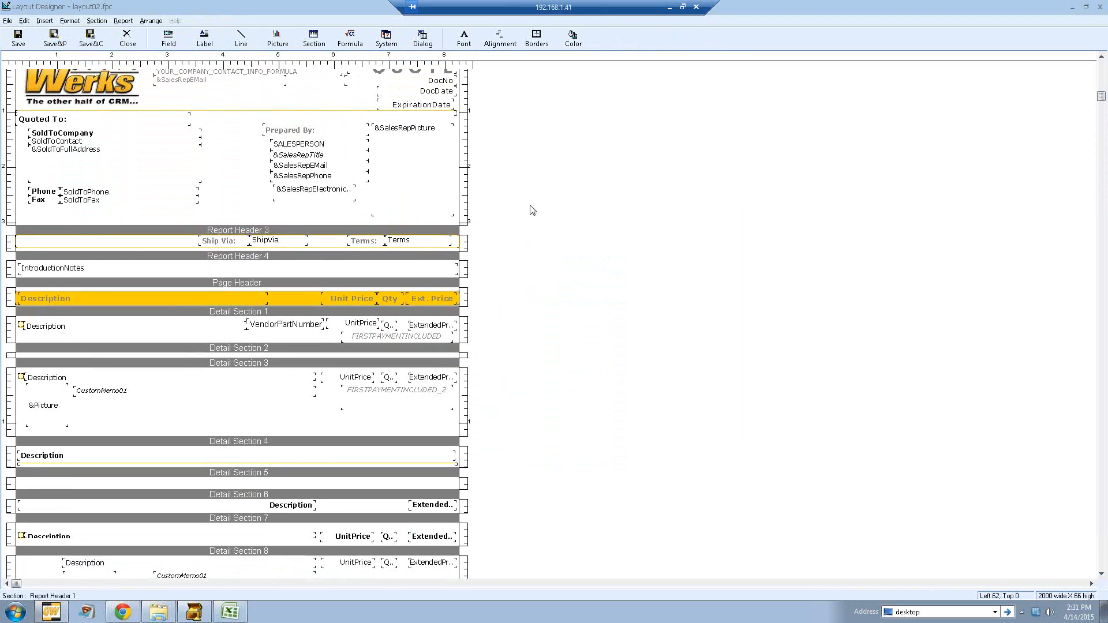
scroll(533, 210, "up", 1)
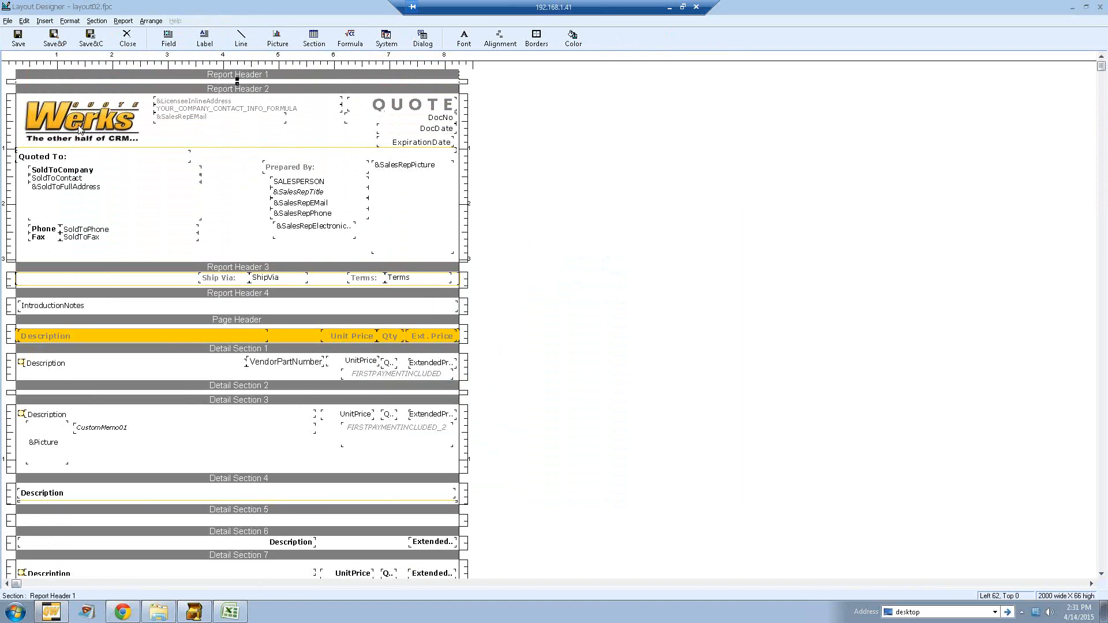
Step: Delete the Werks logo picture from Report Header 2
left_click(84, 139)
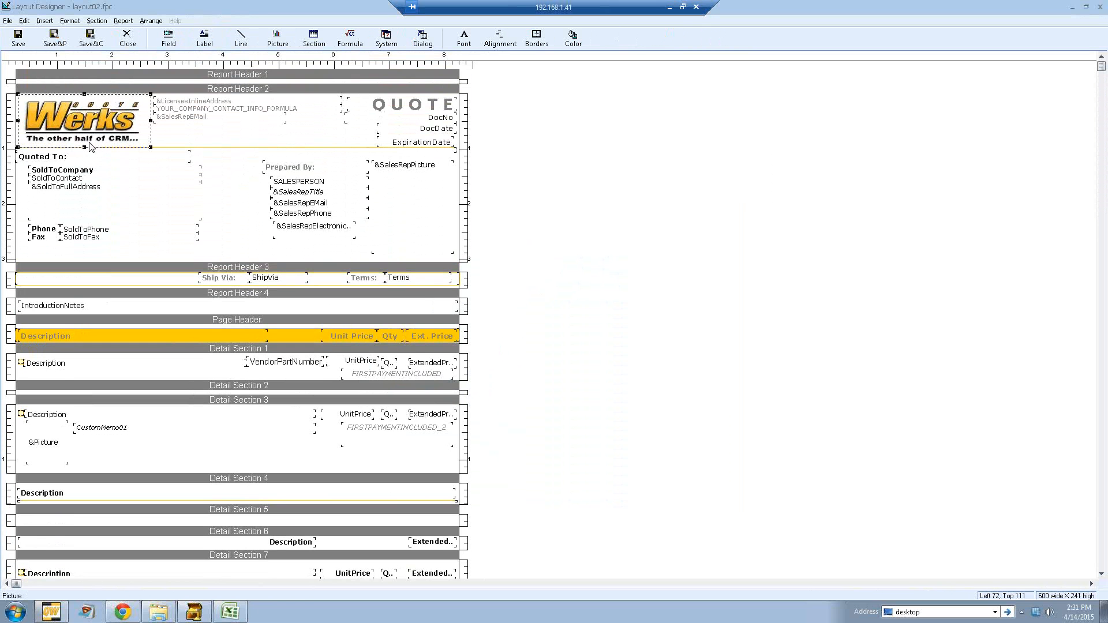
left_click(137, 191)
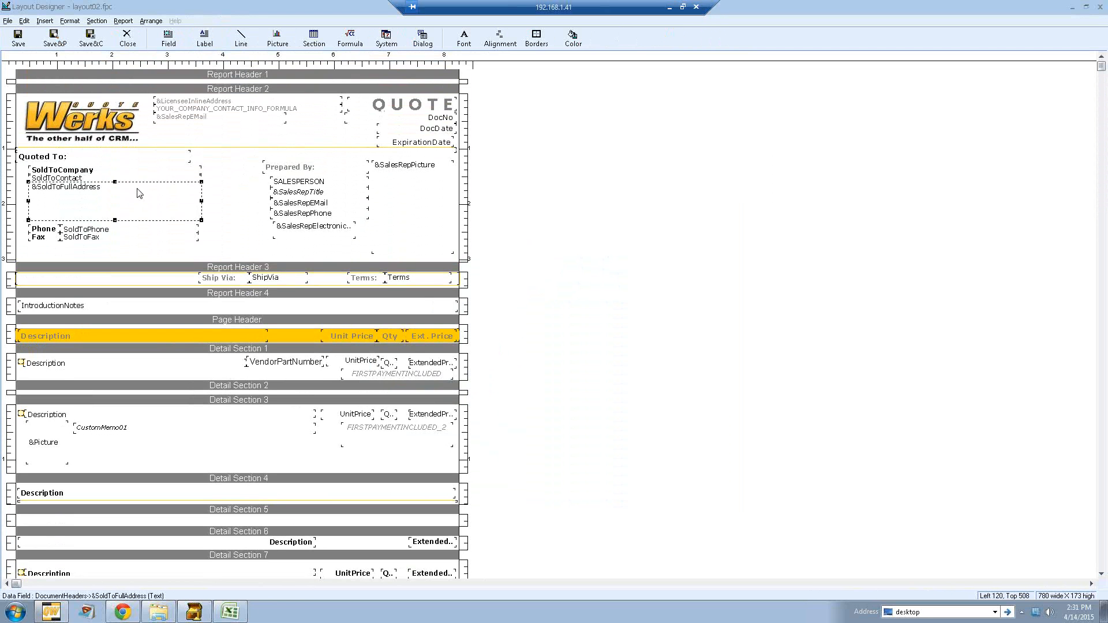
left_click(104, 110)
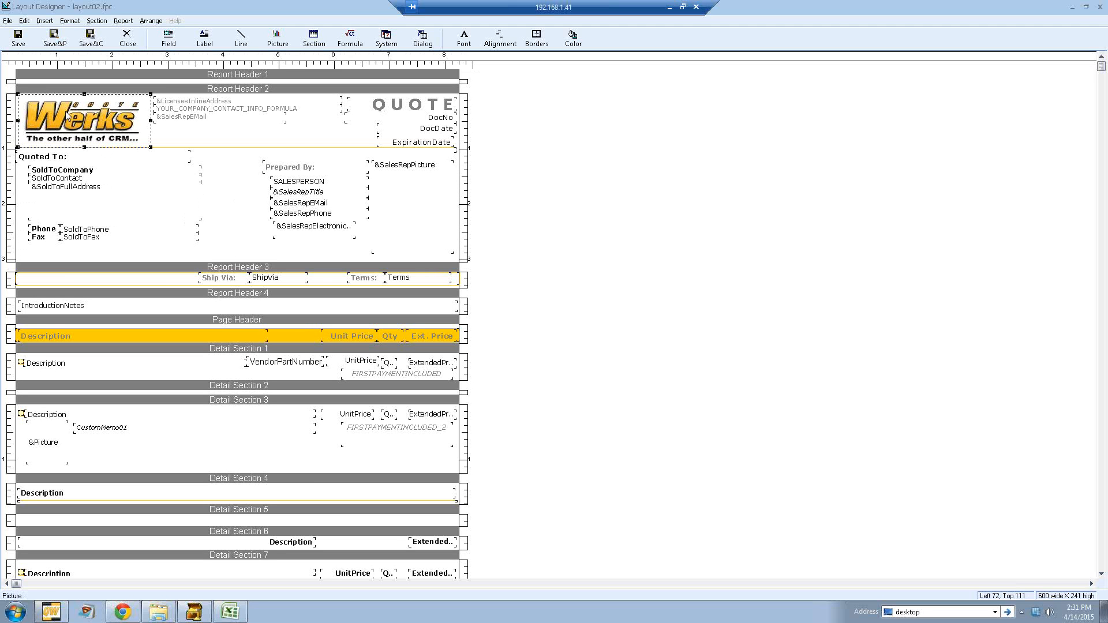
key("Delete")
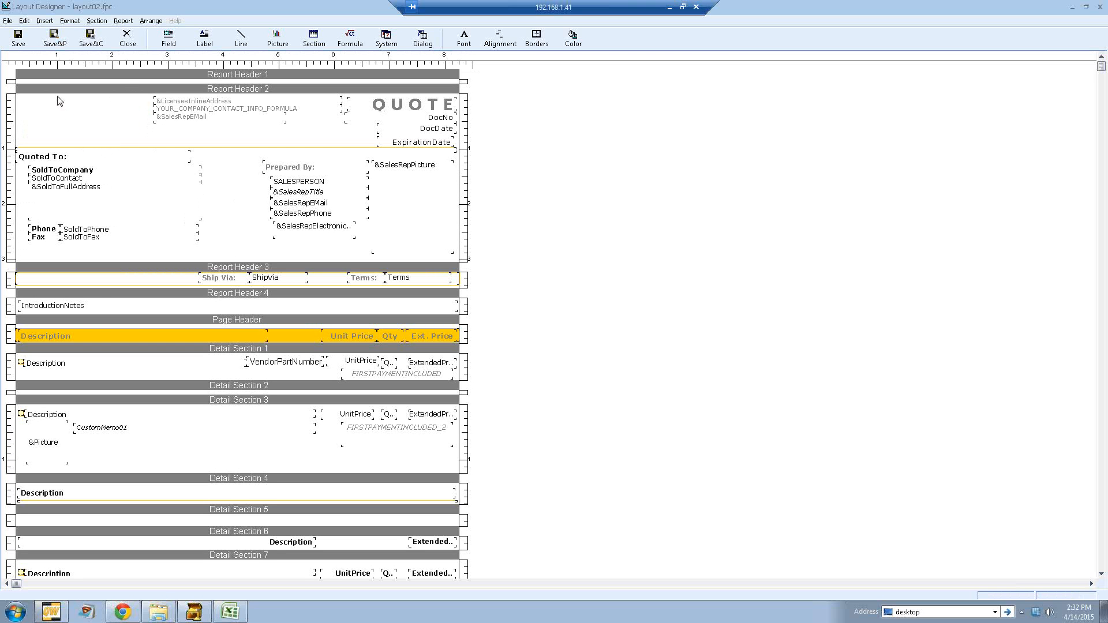
Step: Insert the picture QWVector_WithGradient_WithTagline.jpg from the Desktop Demo folder into Report Header 2
left_click(46, 22)
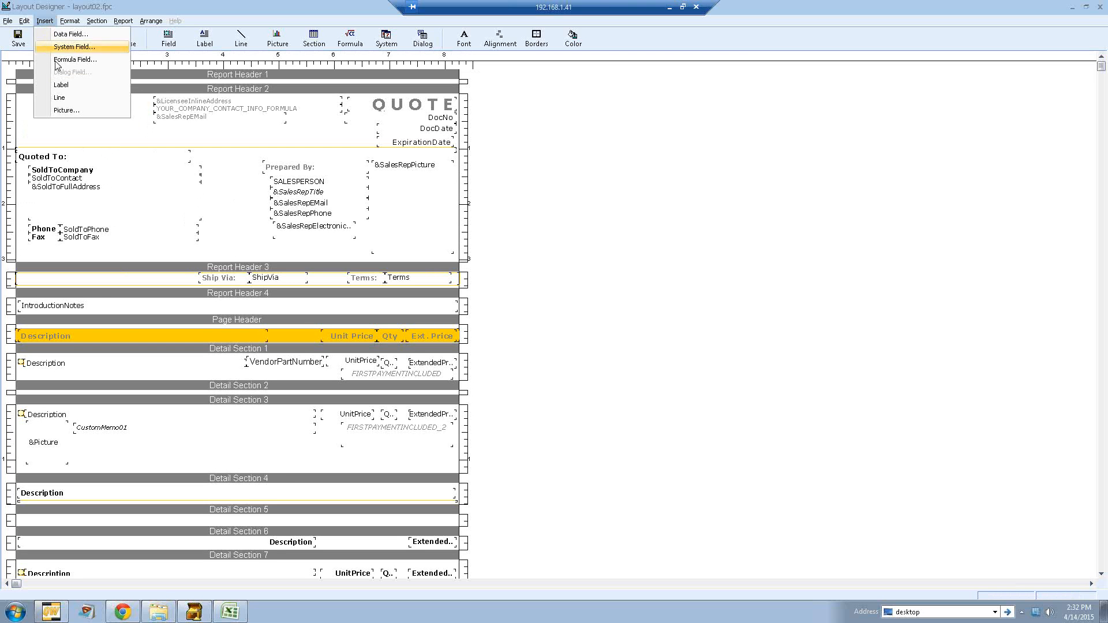
left_click(106, 114)
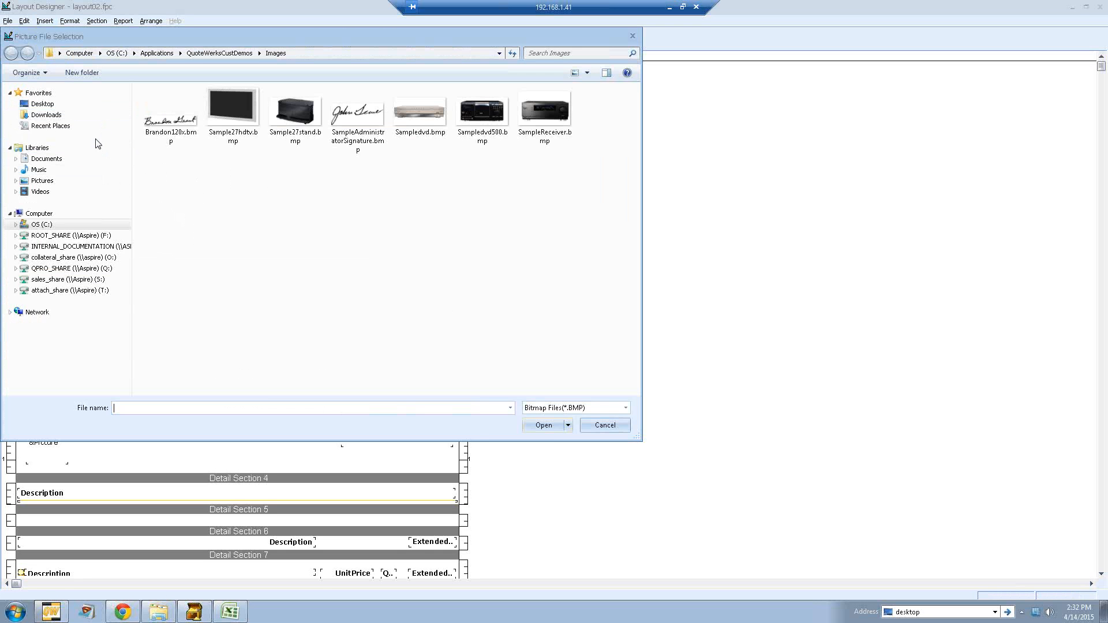
left_click(42, 105)
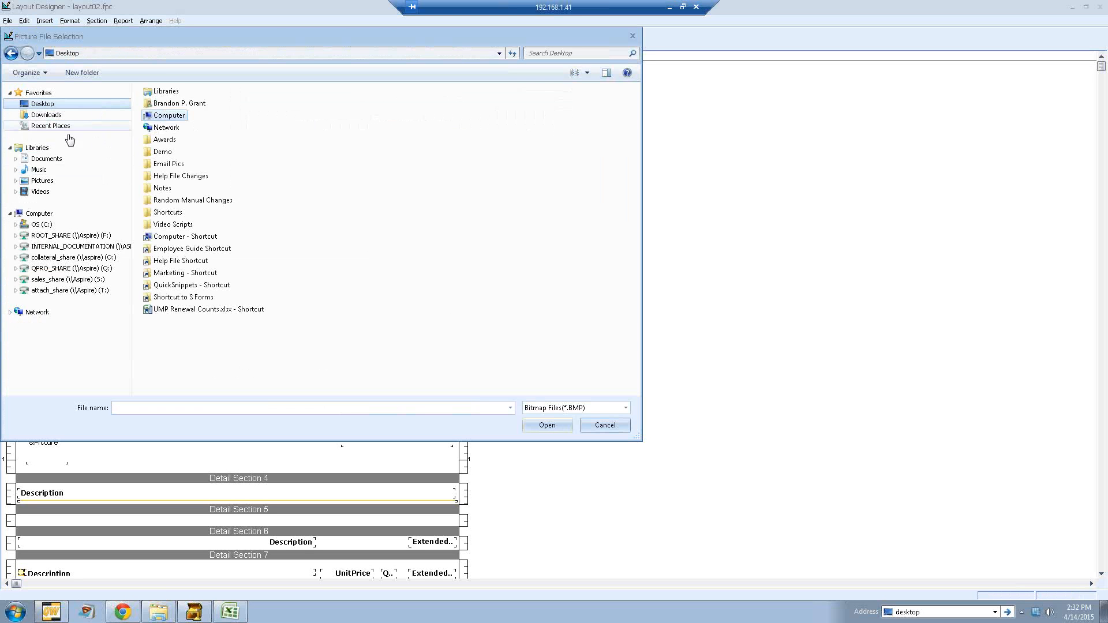
double_click(165, 149)
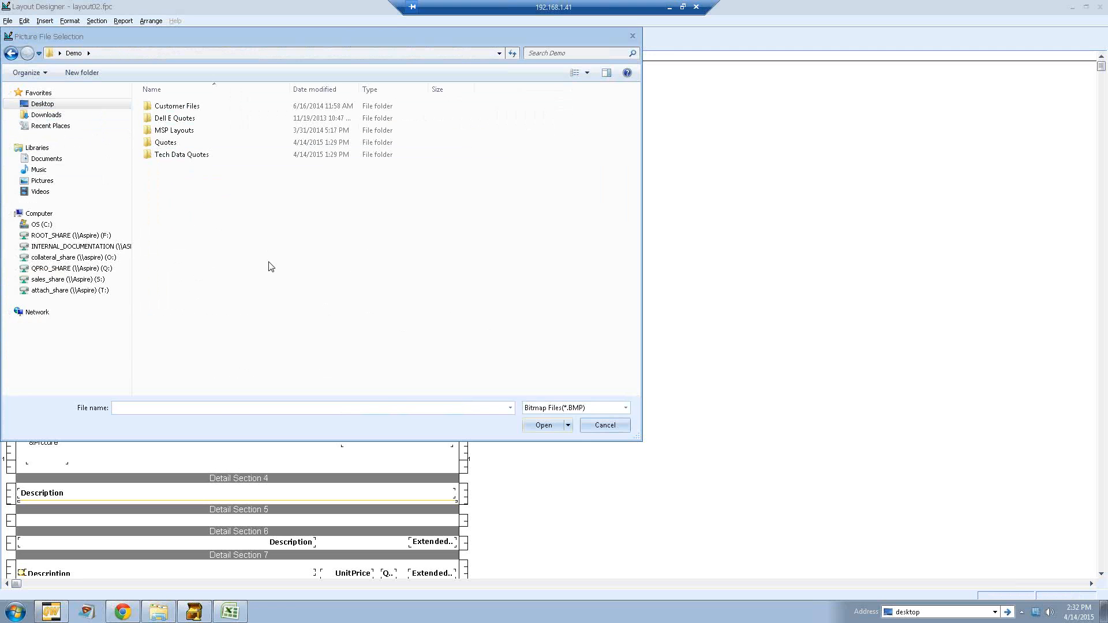
left_click(542, 414)
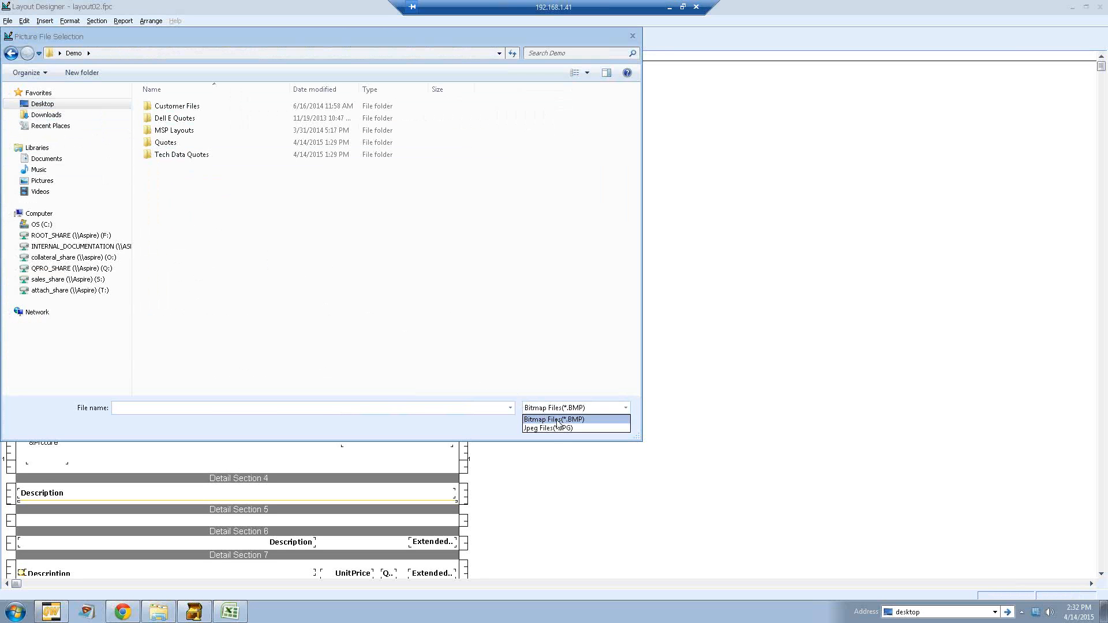
left_click(559, 428)
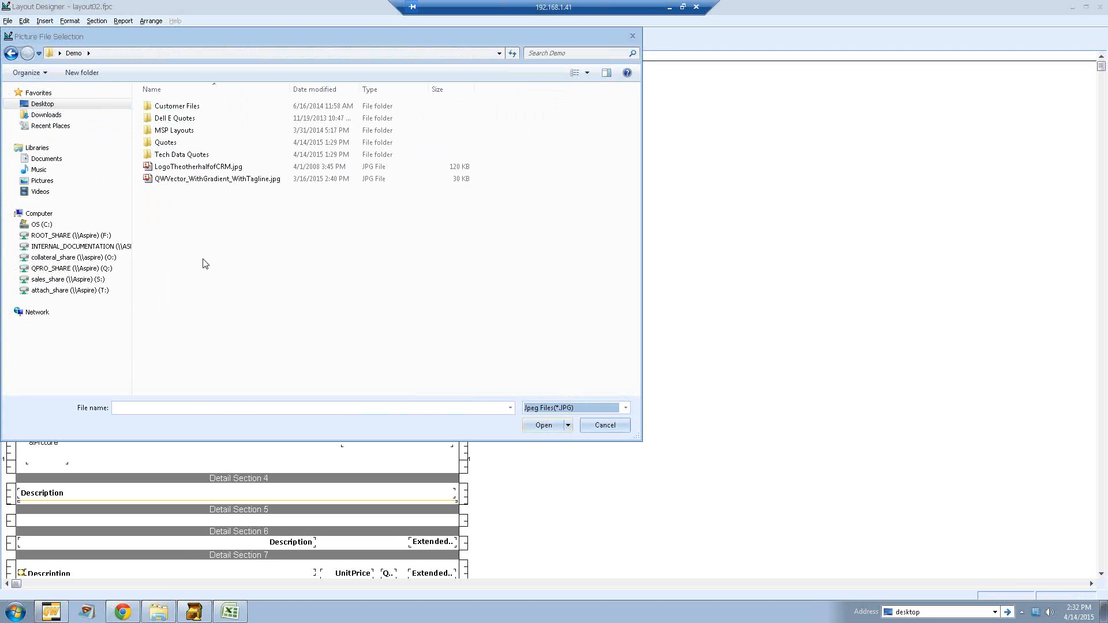
left_click(214, 179)
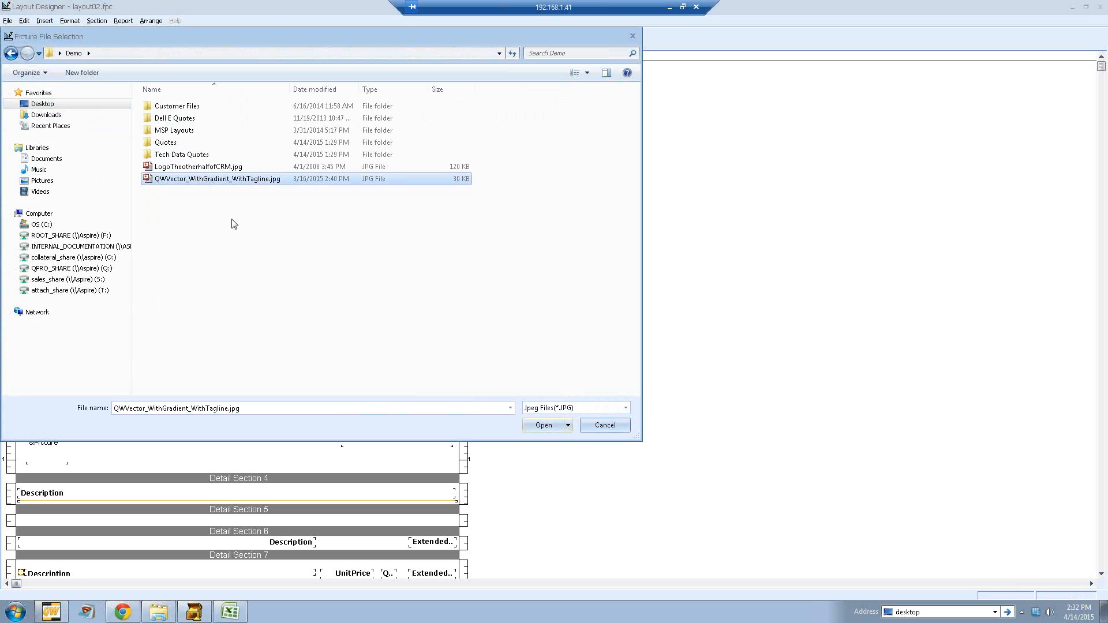
left_click(543, 430)
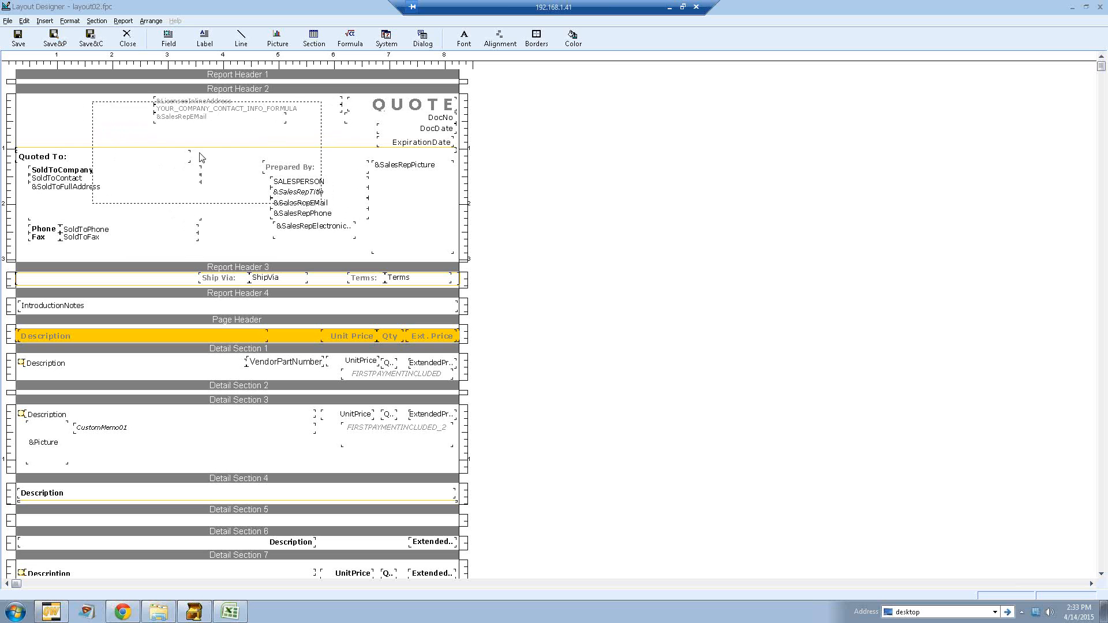
left_click(133, 150)
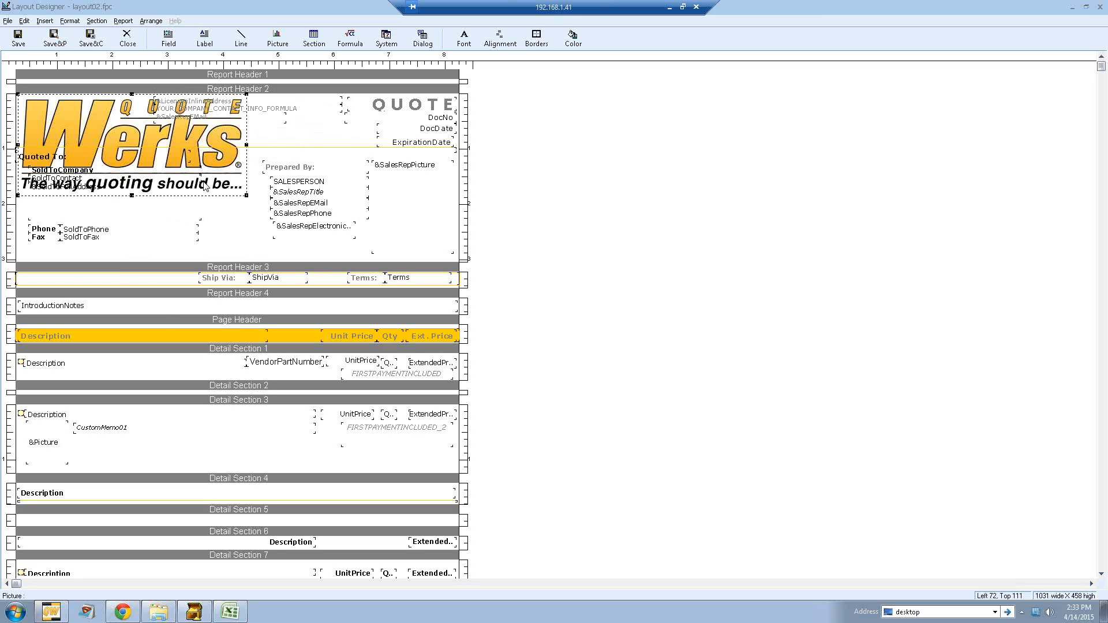
Step: Shrink the inserted logo to fit the top-left corner of Report Header 2
left_click_drag(247, 197, 123, 122)
left_click(229, 134)
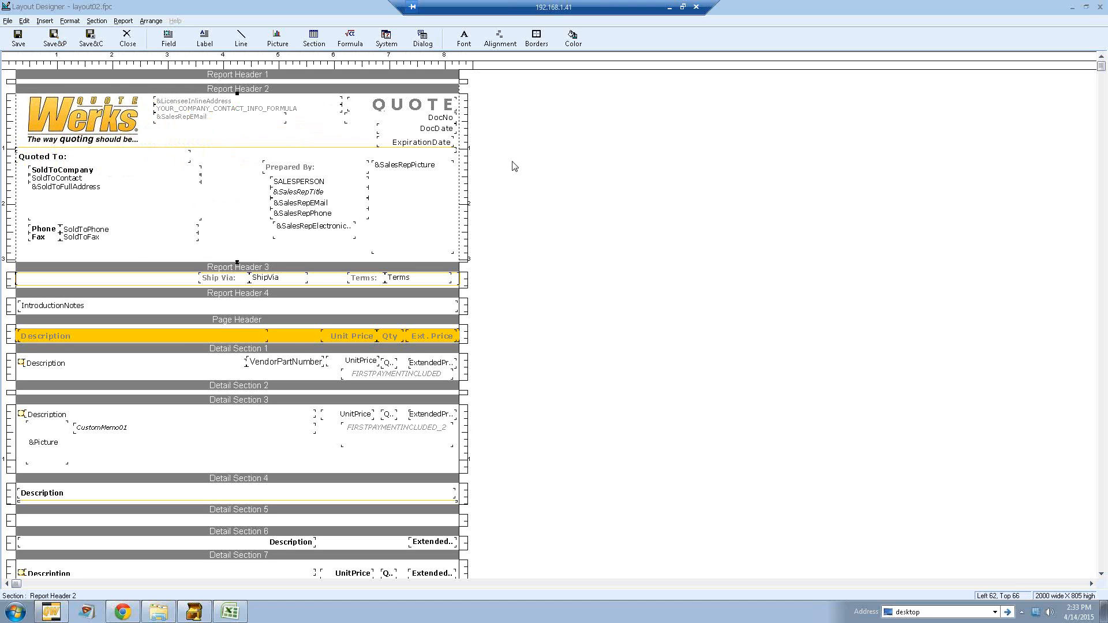
left_click(293, 340)
right_click(293, 340)
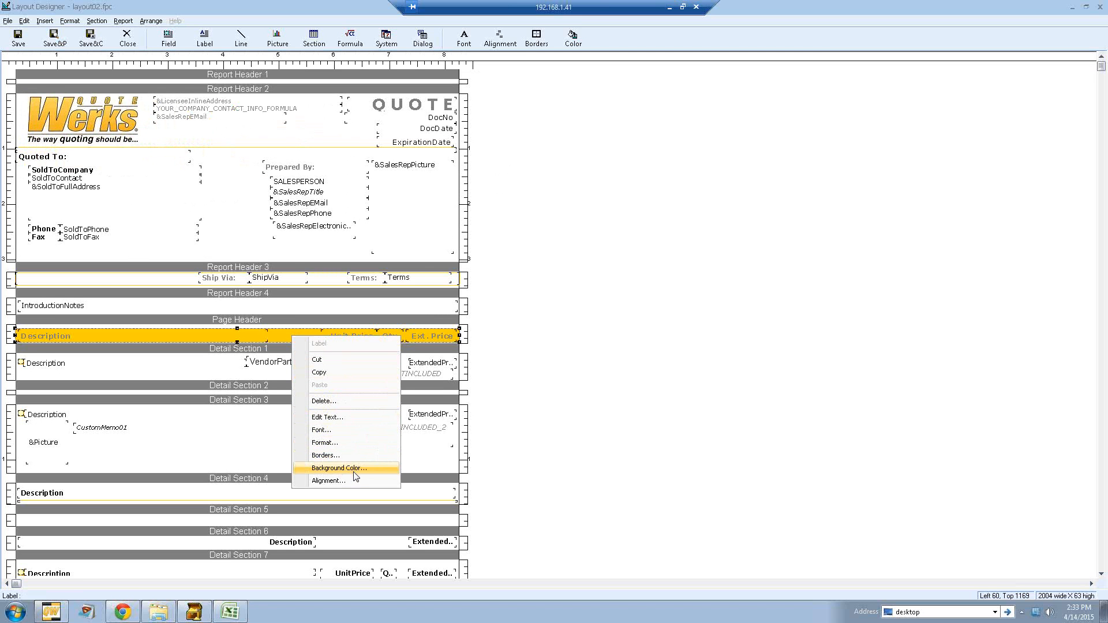
left_click(514, 345)
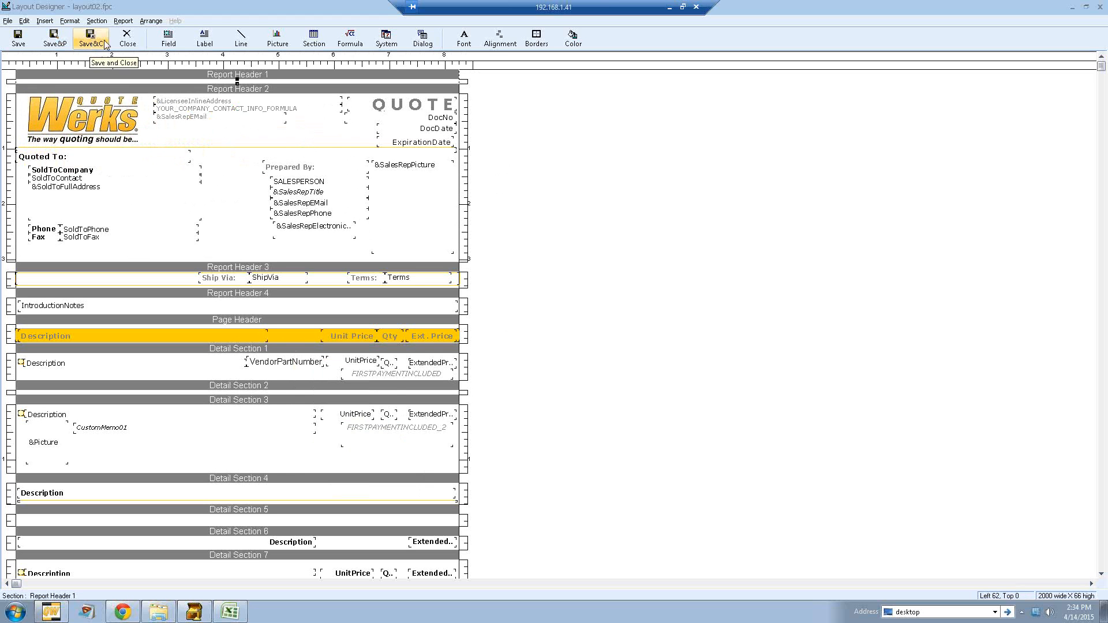
Step: Save and preview the edited layout, then close the Layout Designer and the delivery window
left_click(58, 41)
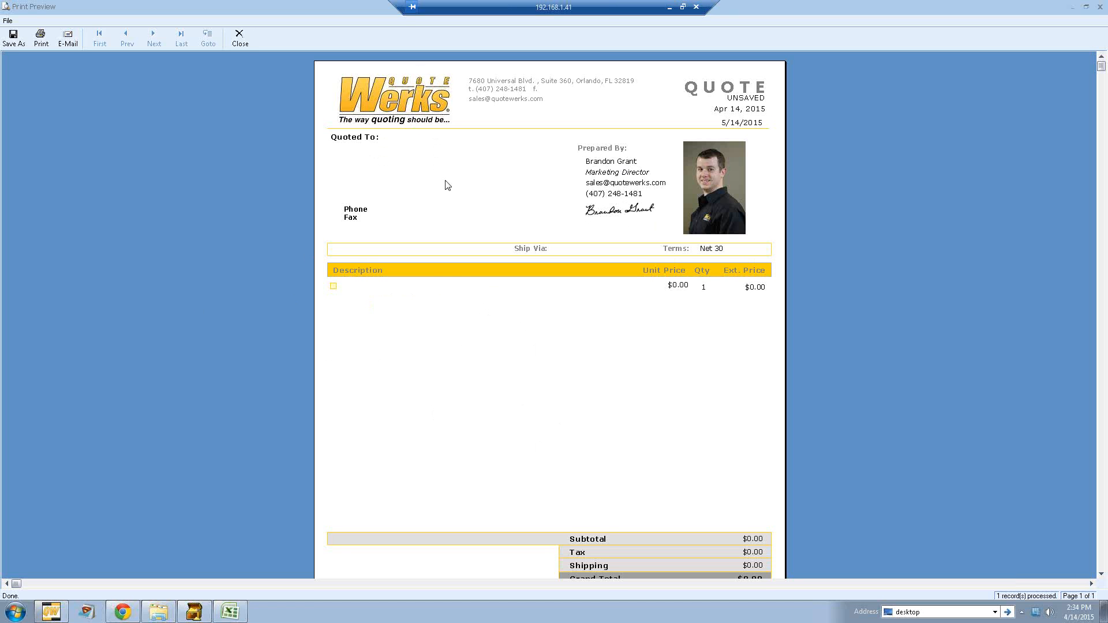
left_click(240, 42)
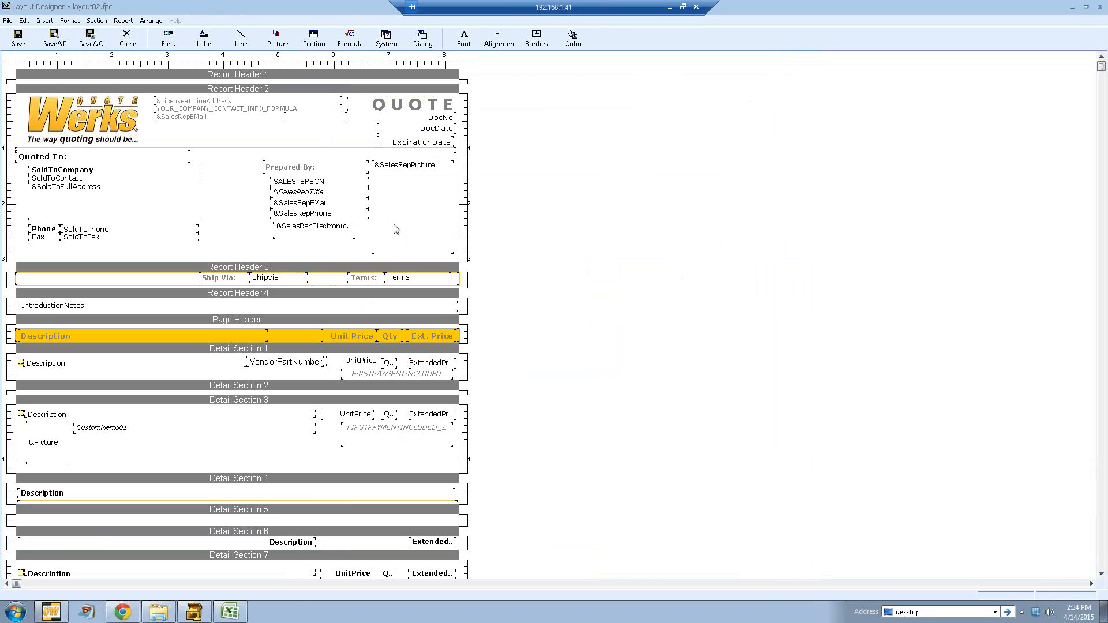
left_click(127, 39)
left_click(714, 431)
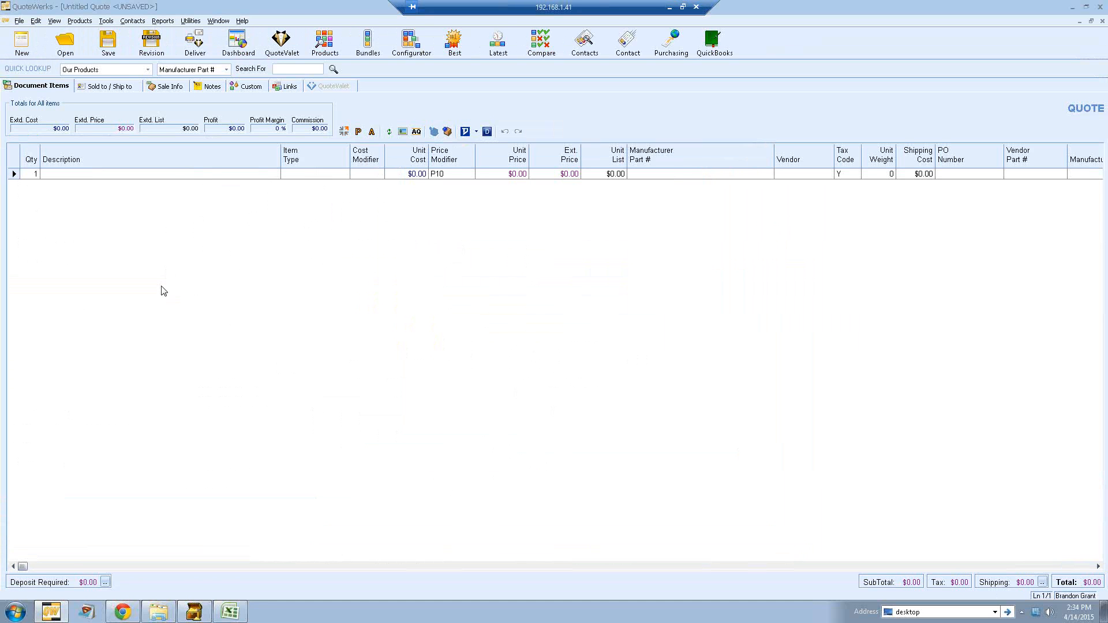
Step: Review the default Document Name formula in the Options Documents settings and close the Options
left_click(105, 22)
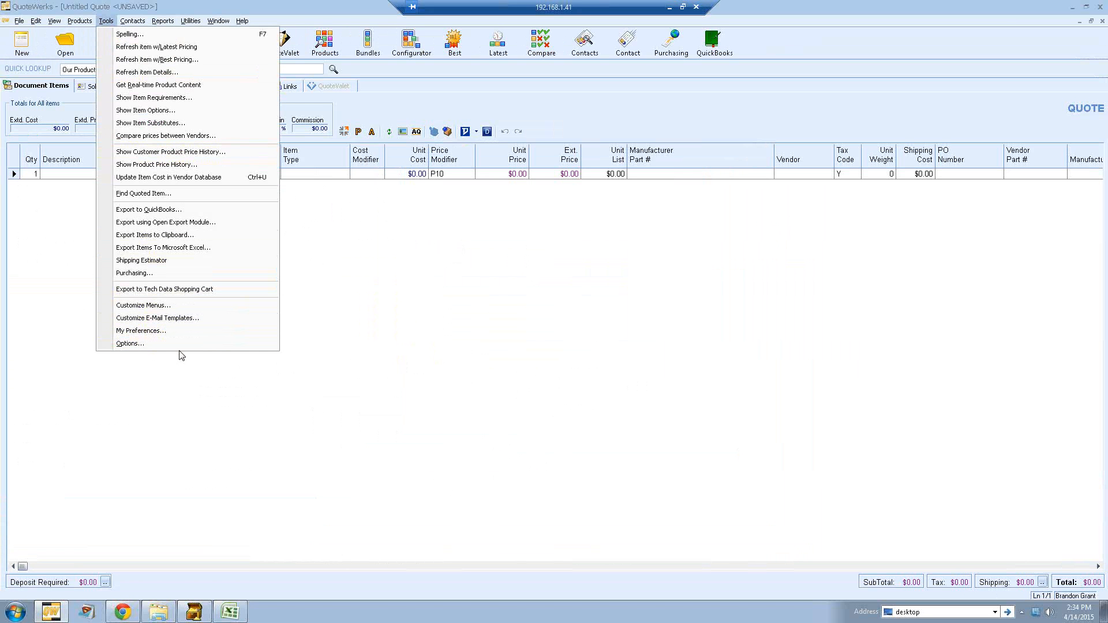
left_click(149, 345)
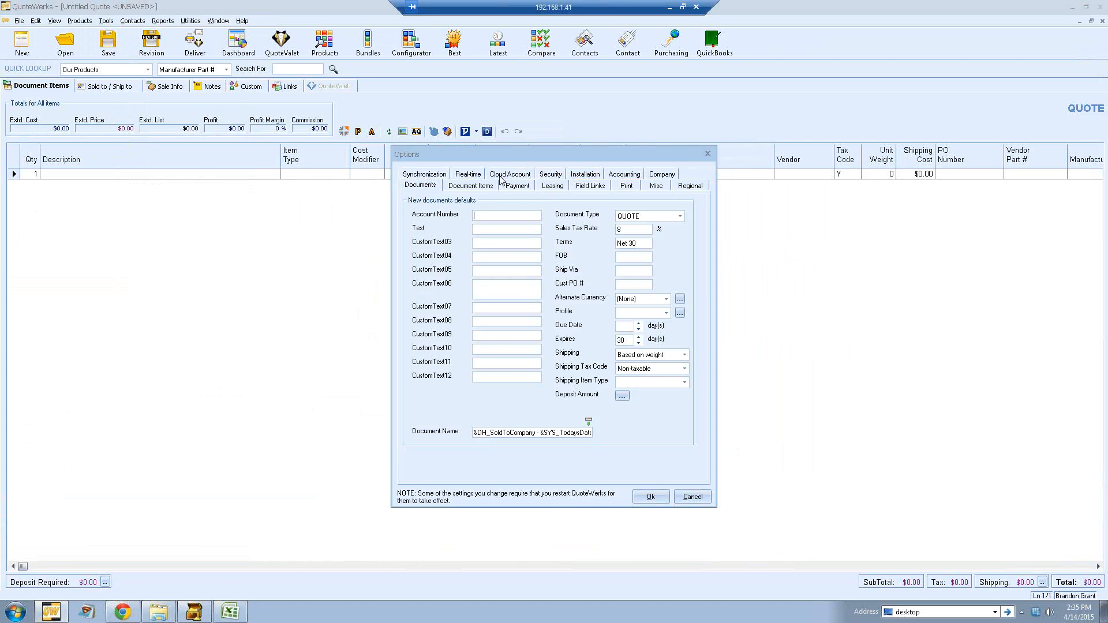
left_click(479, 176)
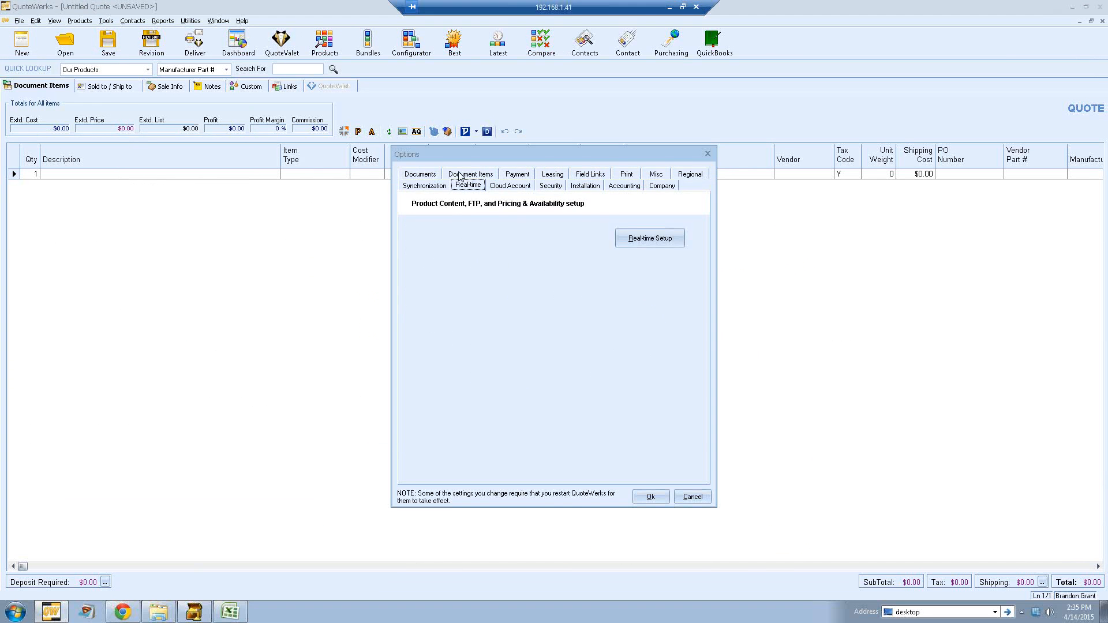
left_click(430, 176)
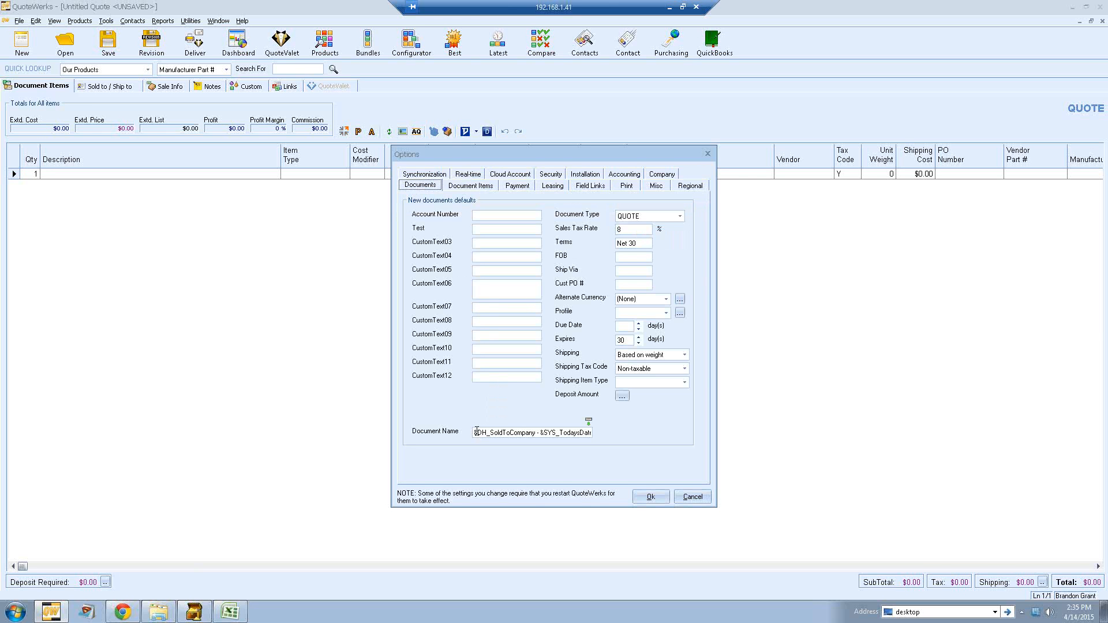
left_click_drag(474, 432, 622, 439)
left_click(592, 434)
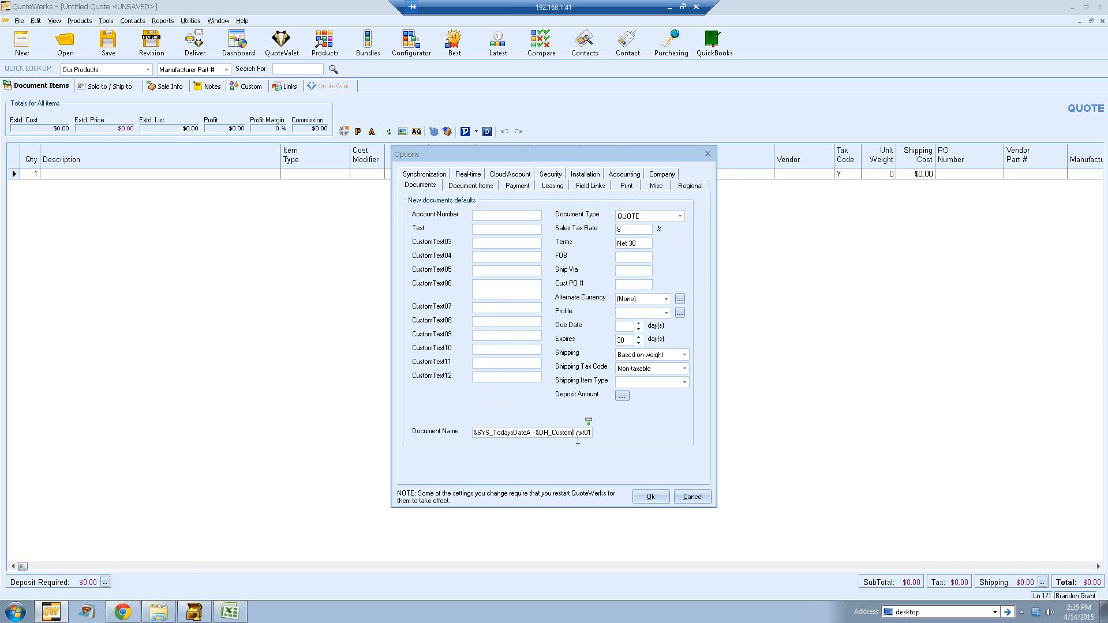
left_click(650, 496)
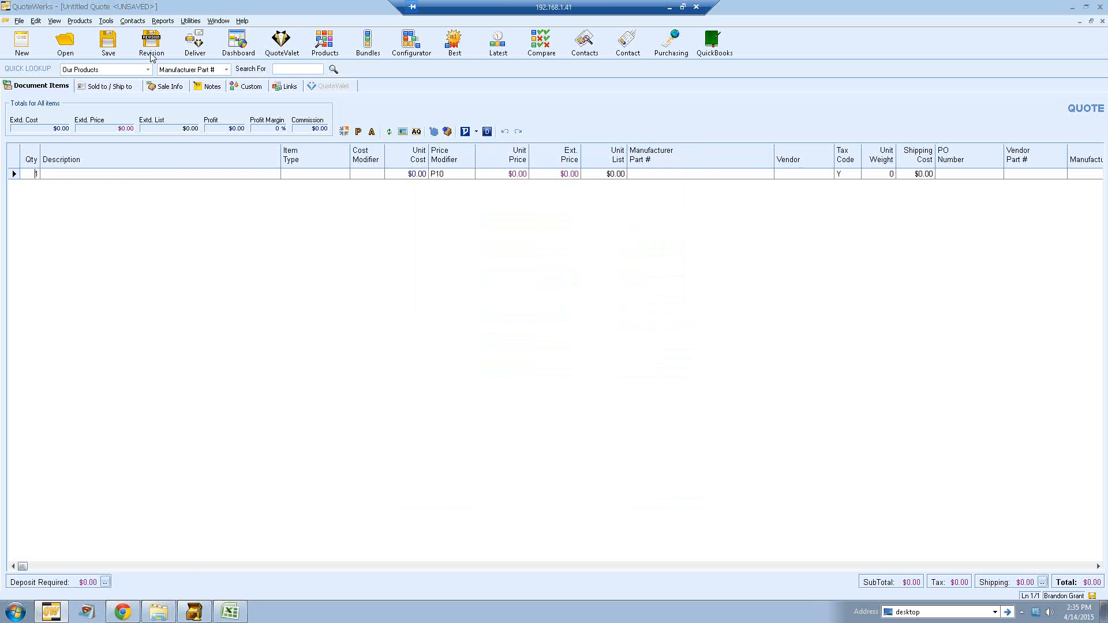
left_click(106, 20)
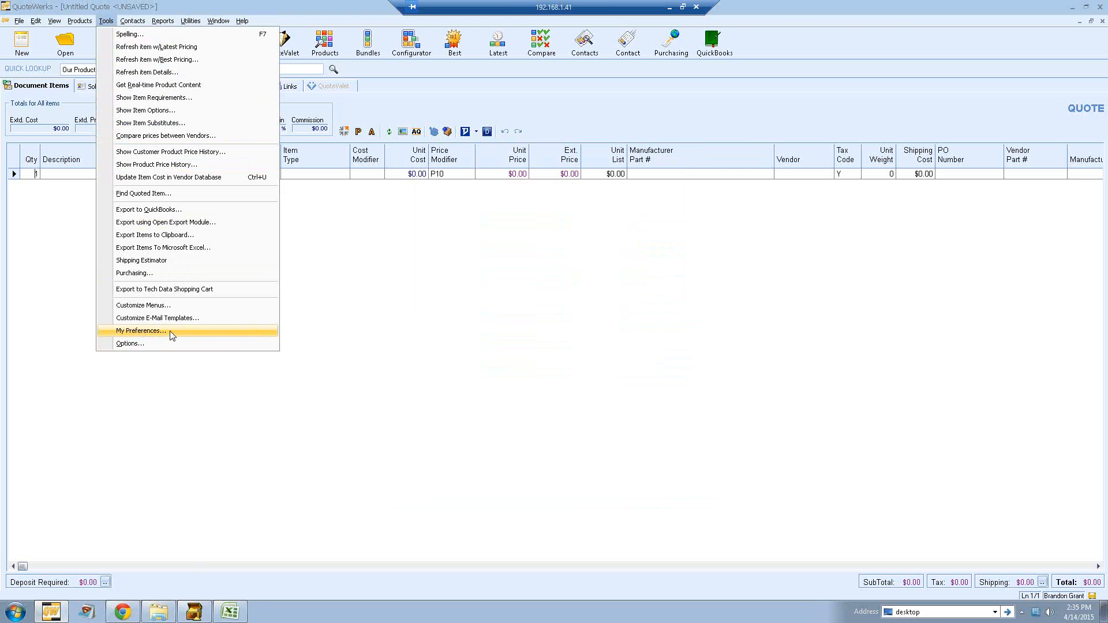
left_click(365, 311)
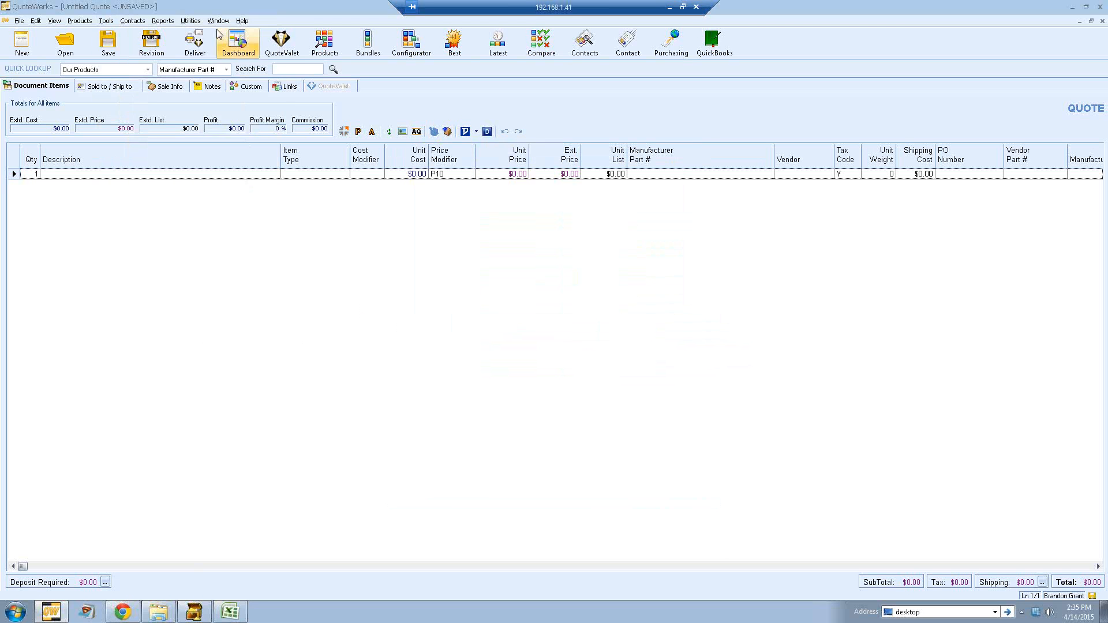
left_click(192, 22)
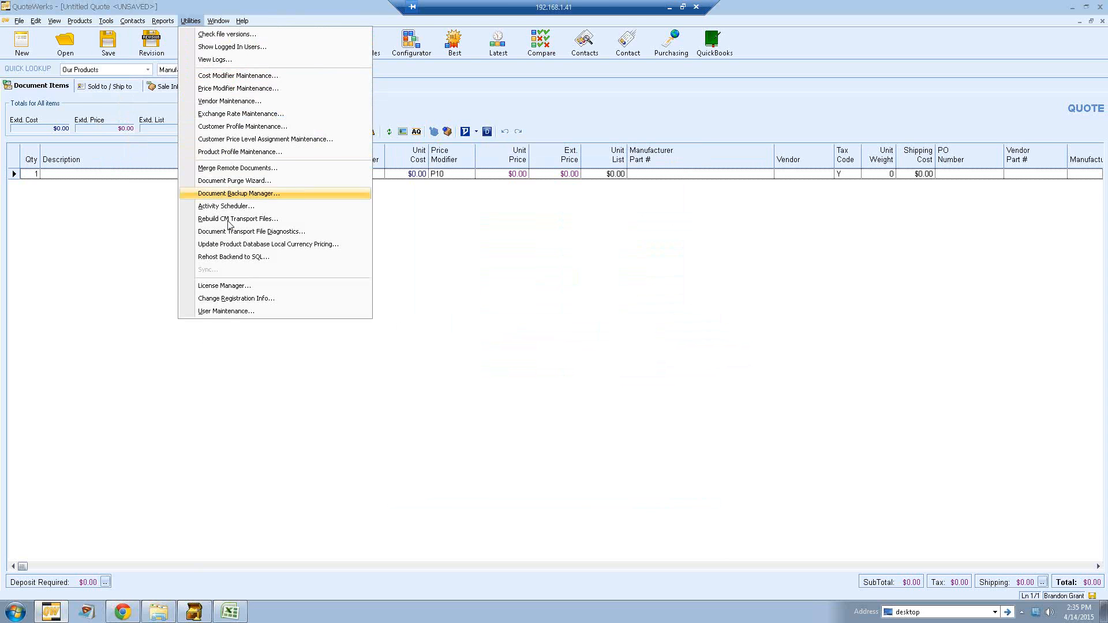
Step: Open User Maintenance to review the list of users, then close it
left_click(231, 311)
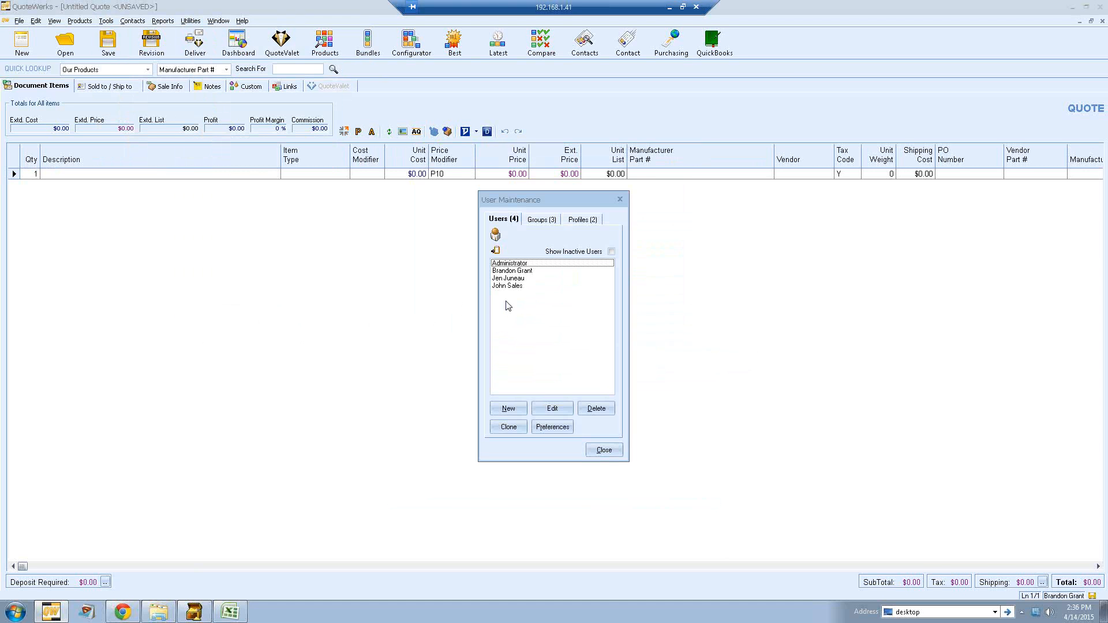
left_click(613, 452)
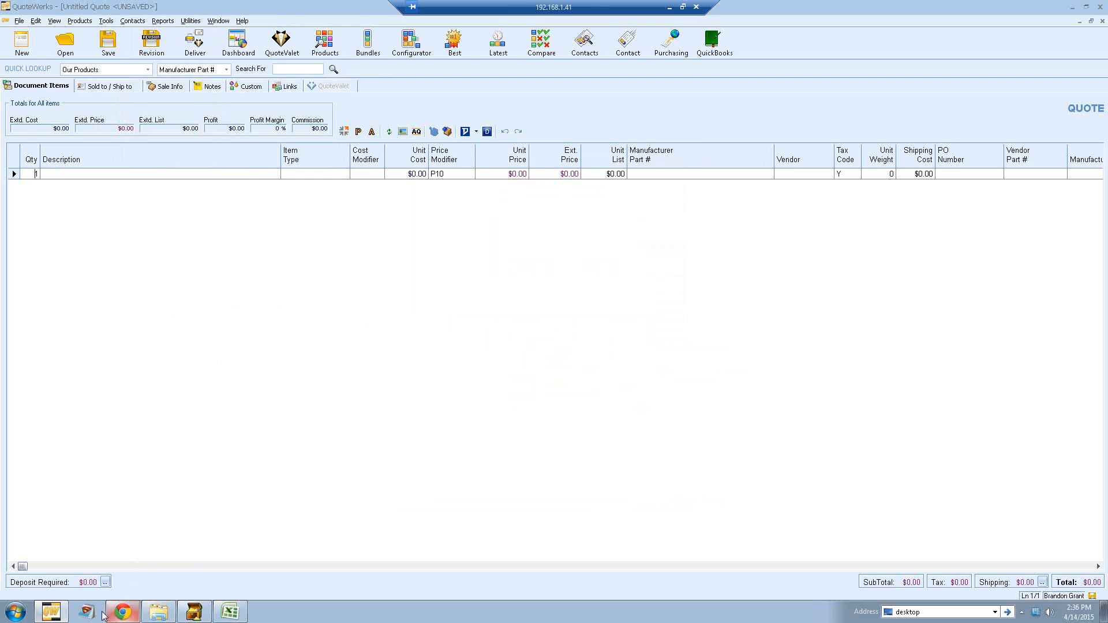
Step: Switch to Chrome and open the sample Layouts page from the Additional Downloads area of quotewerks.com
left_click(123, 612)
left_click(63, 18)
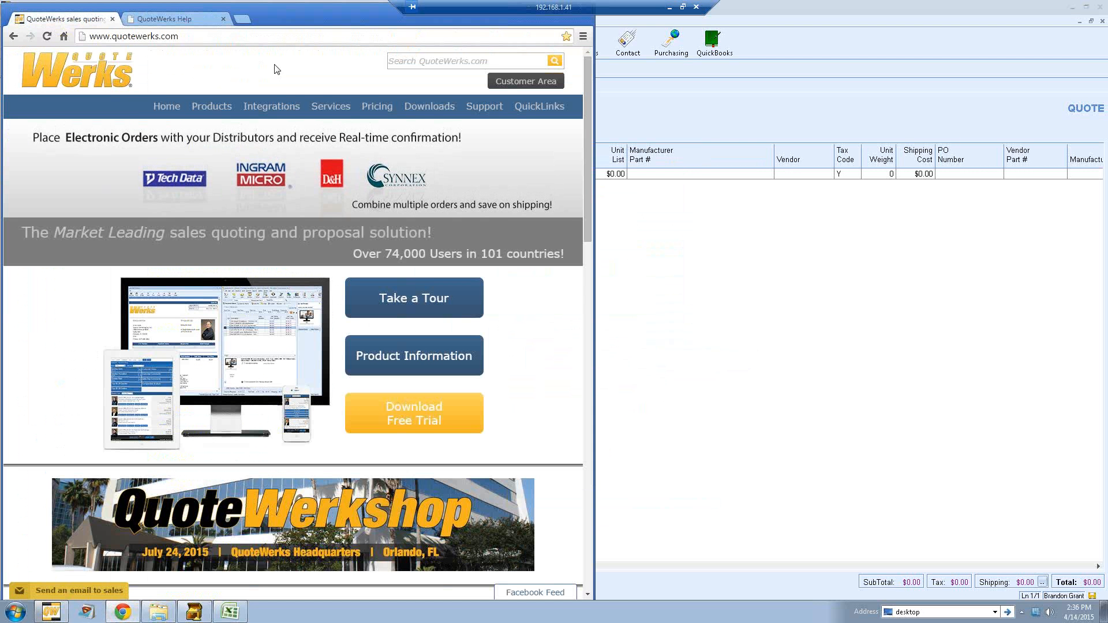
mouse_move(429, 109)
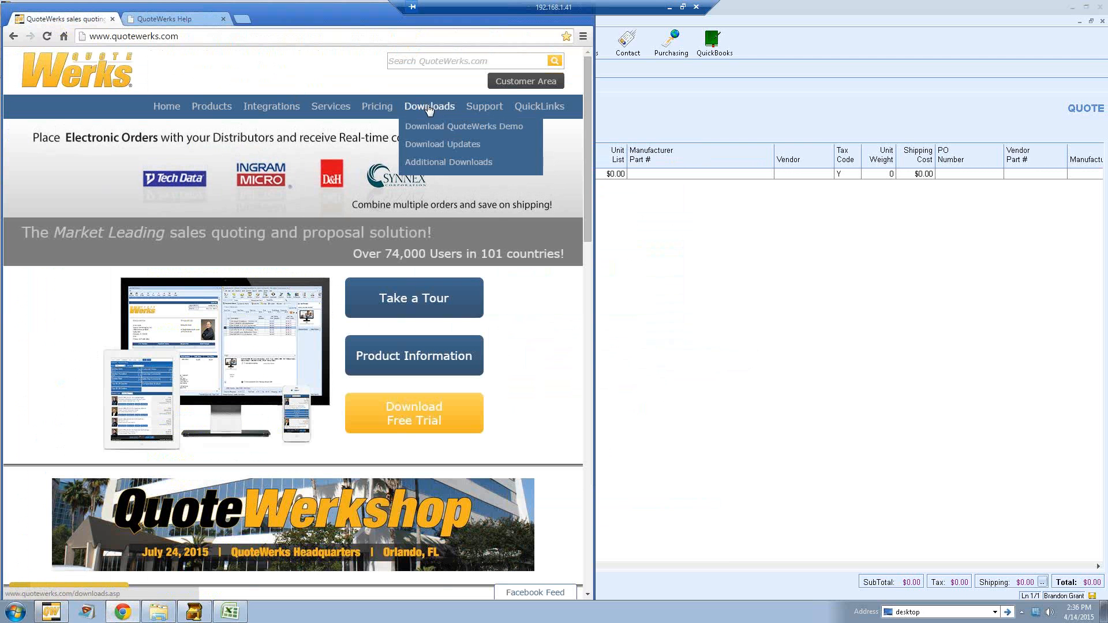
left_click(433, 163)
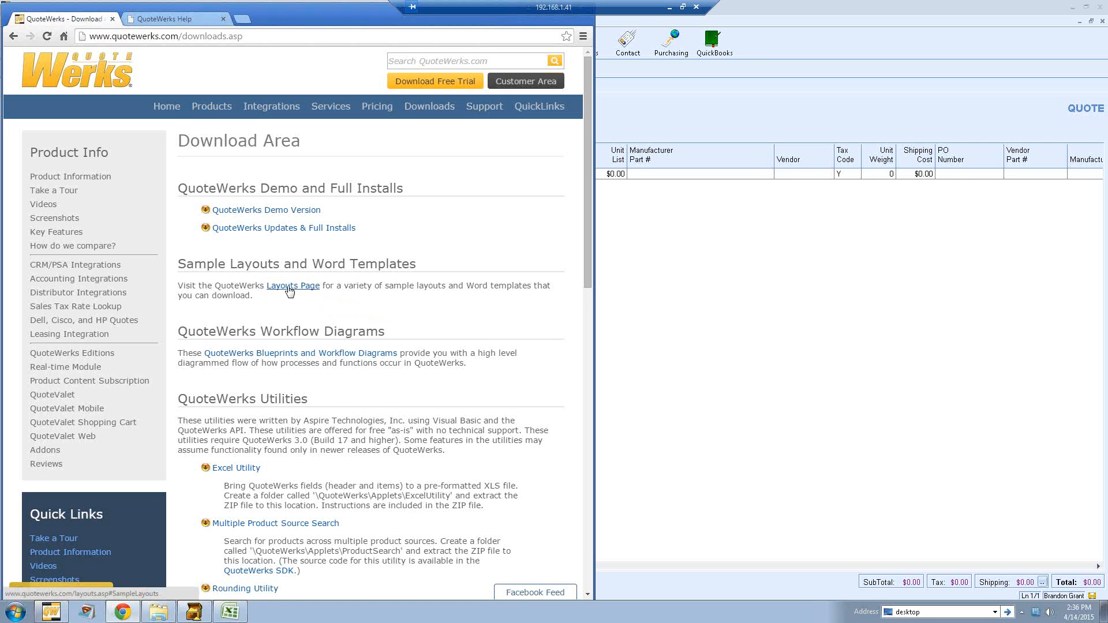
left_click(290, 288)
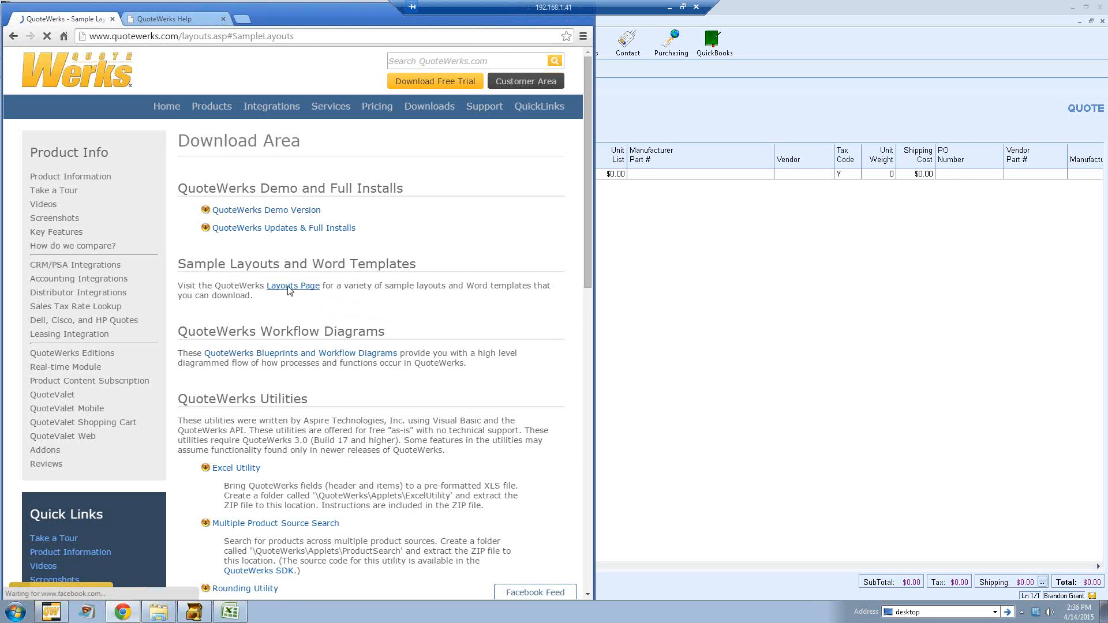
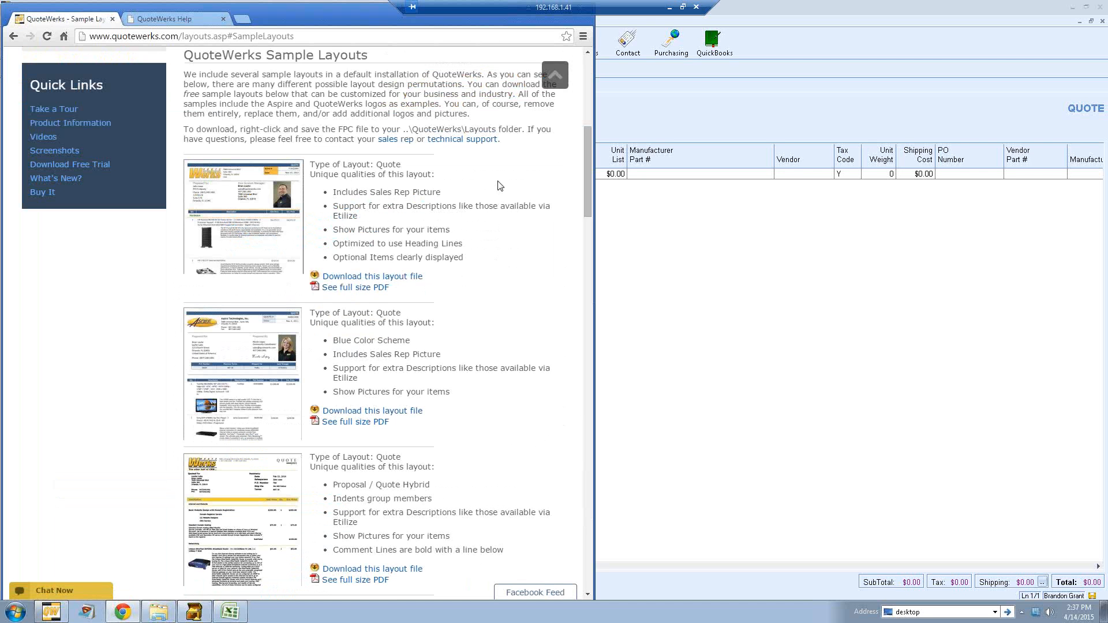
Step: Return to QuoteWerks, open the delivery window, select the MSP Word Proposal layout and close the window
left_click(673, 111)
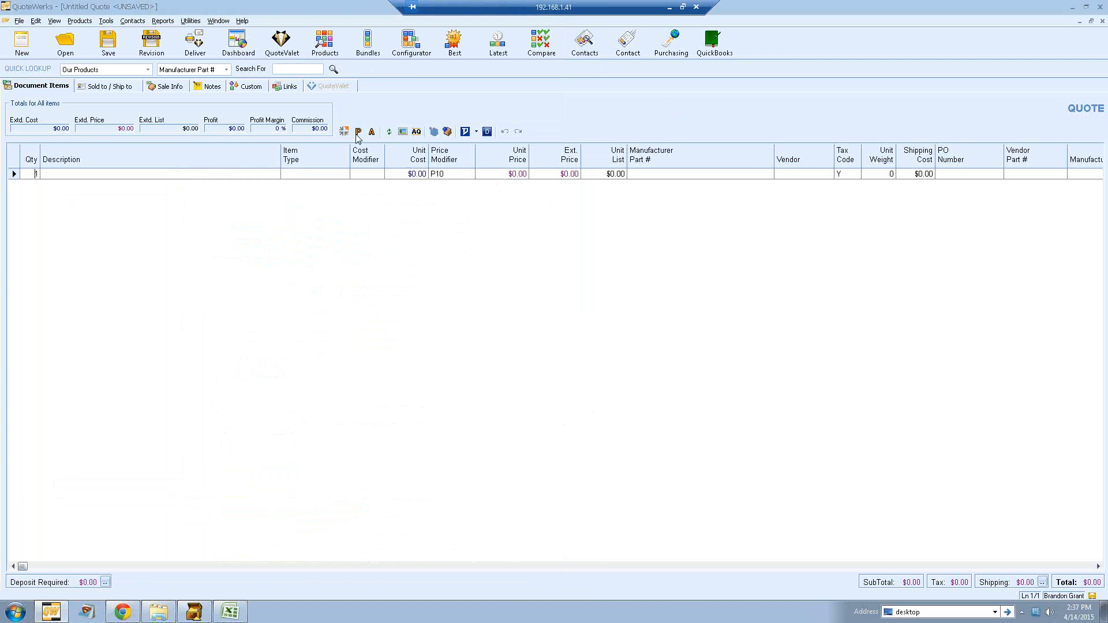
left_click(192, 49)
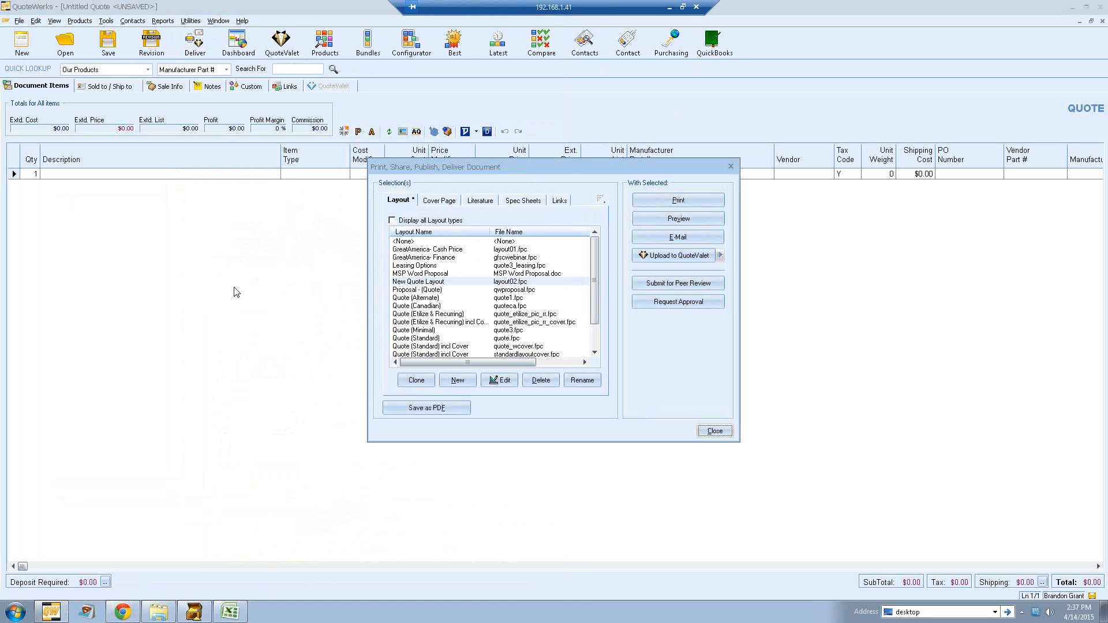
left_click(434, 274)
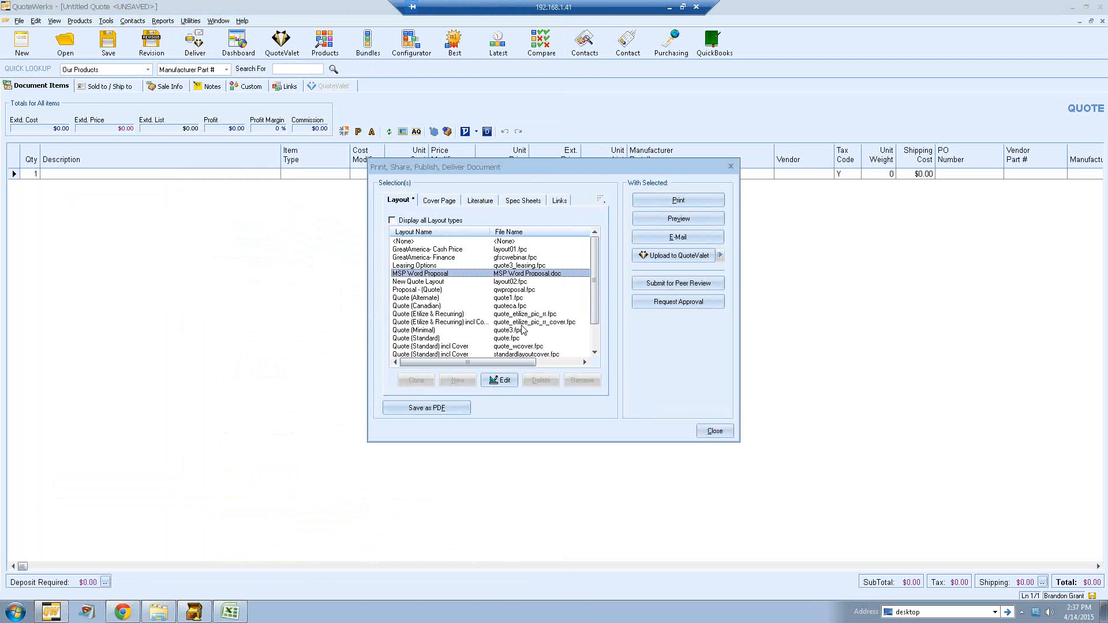
left_click(714, 432)
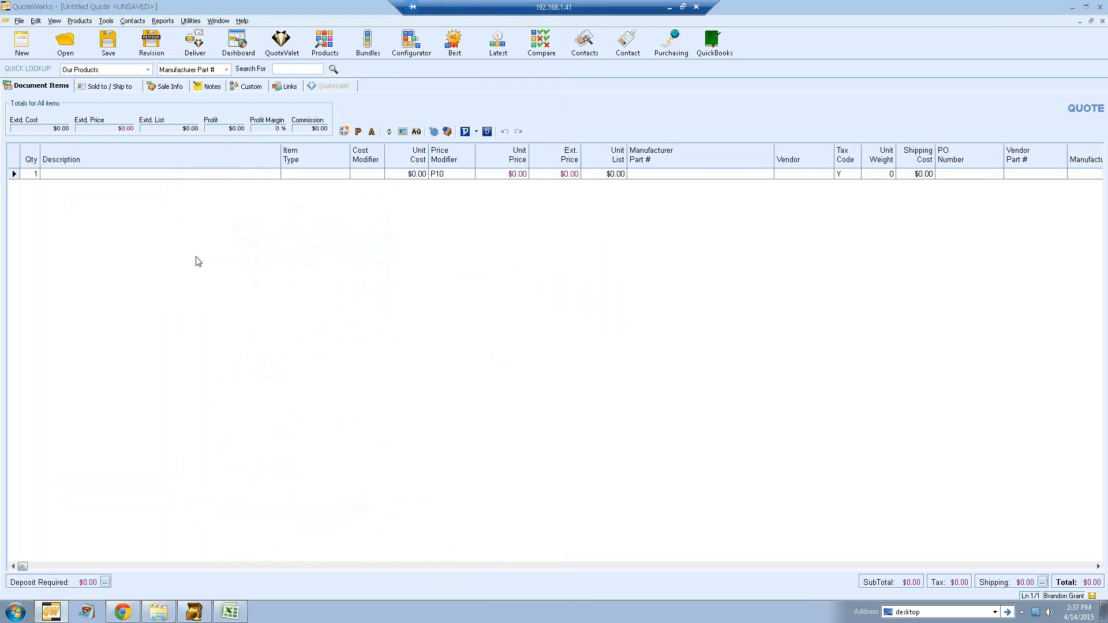
Step: Open the MSP Word Proposal layout for editing from the delivery window
left_click(195, 44)
left_click(440, 274)
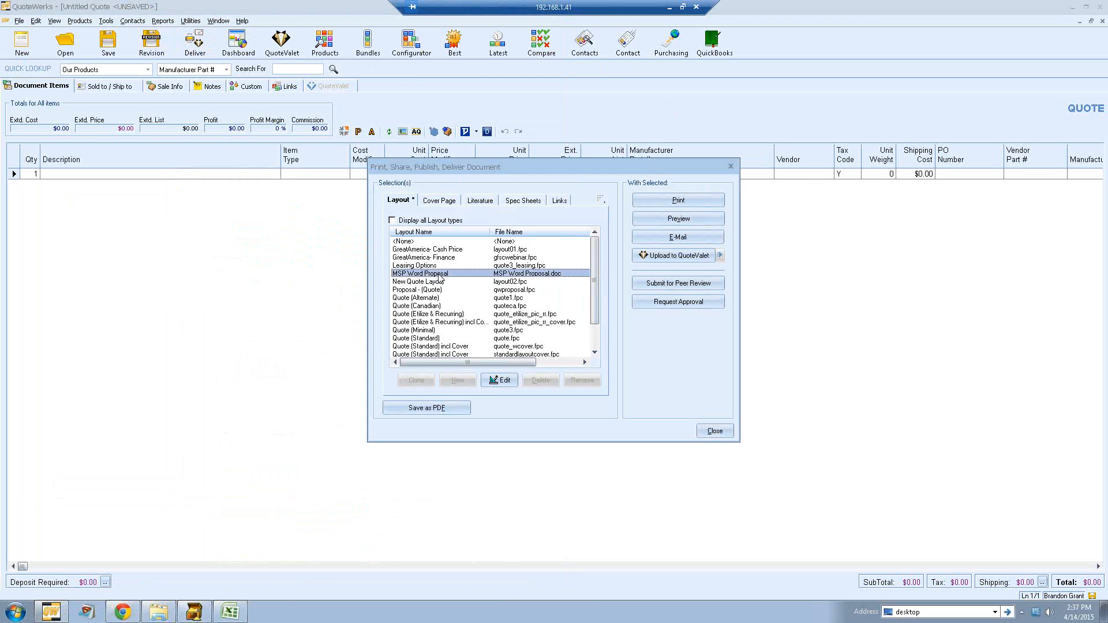
left_click(499, 381)
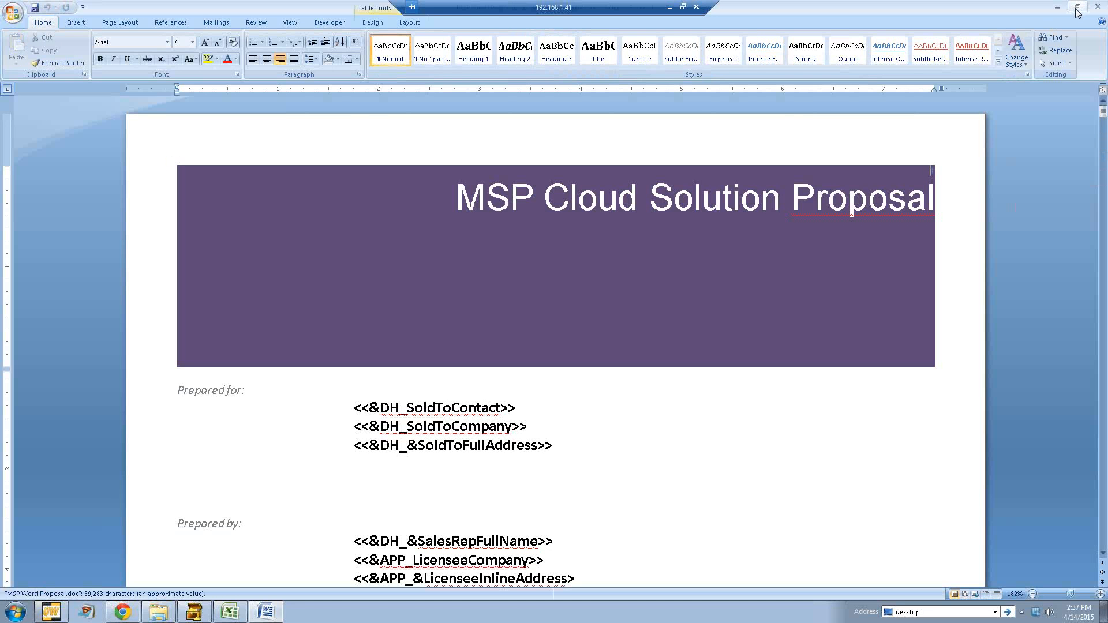
Step: Try to save a copy of the proposal as a Word document in the Layouts\Quote folder, then cancel and close Word
left_click(1077, 6)
left_click_drag(797, 161, 927, 161)
left_click(409, 35)
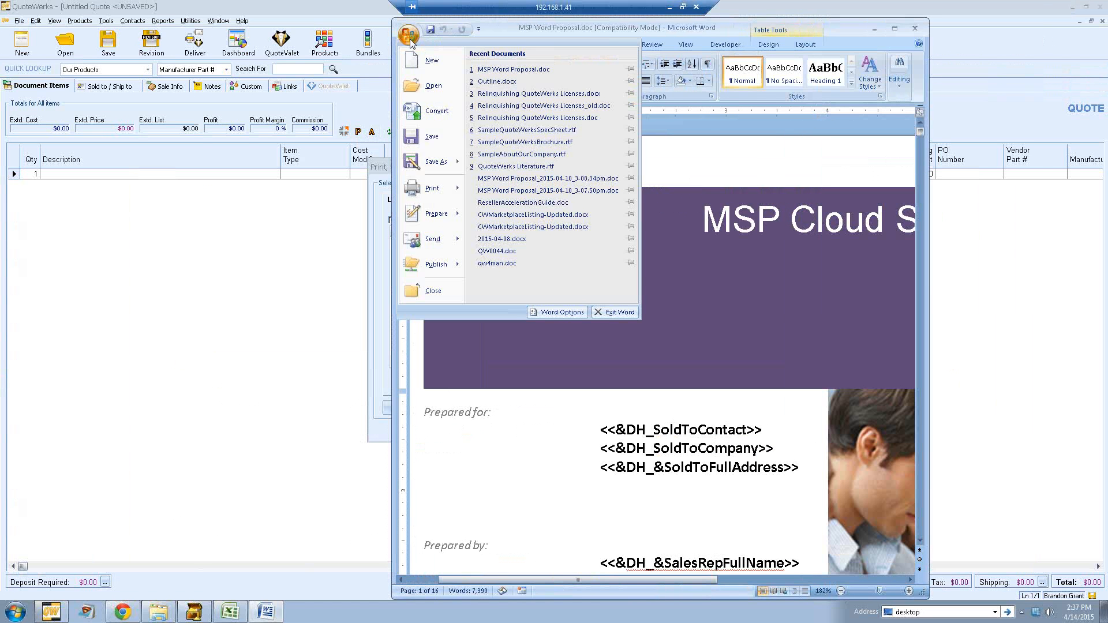
mouse_move(427, 161)
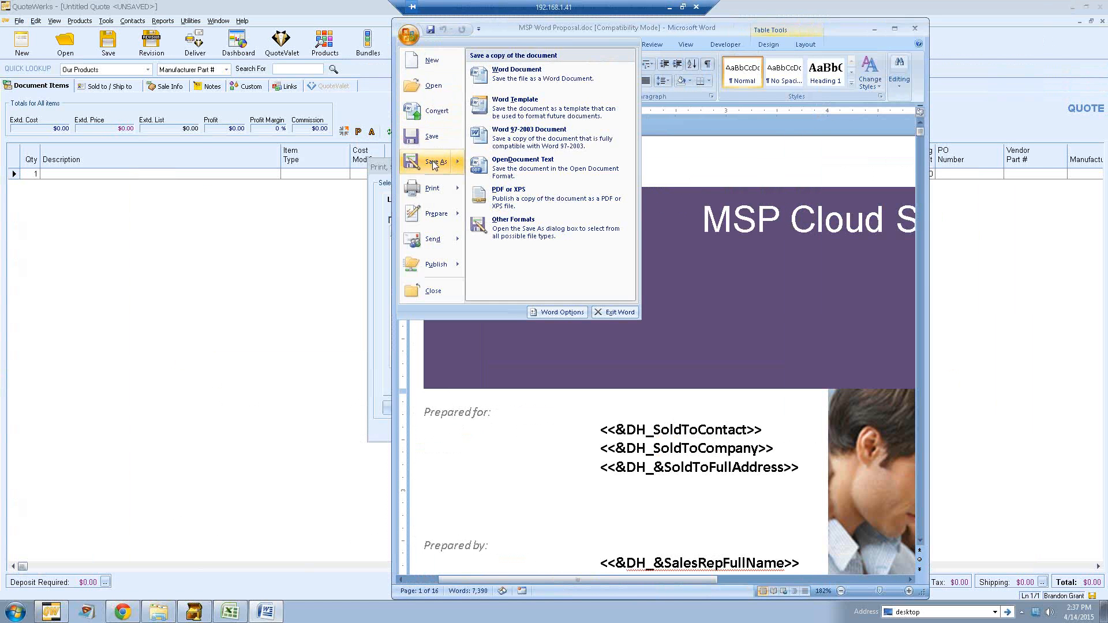
left_click(510, 73)
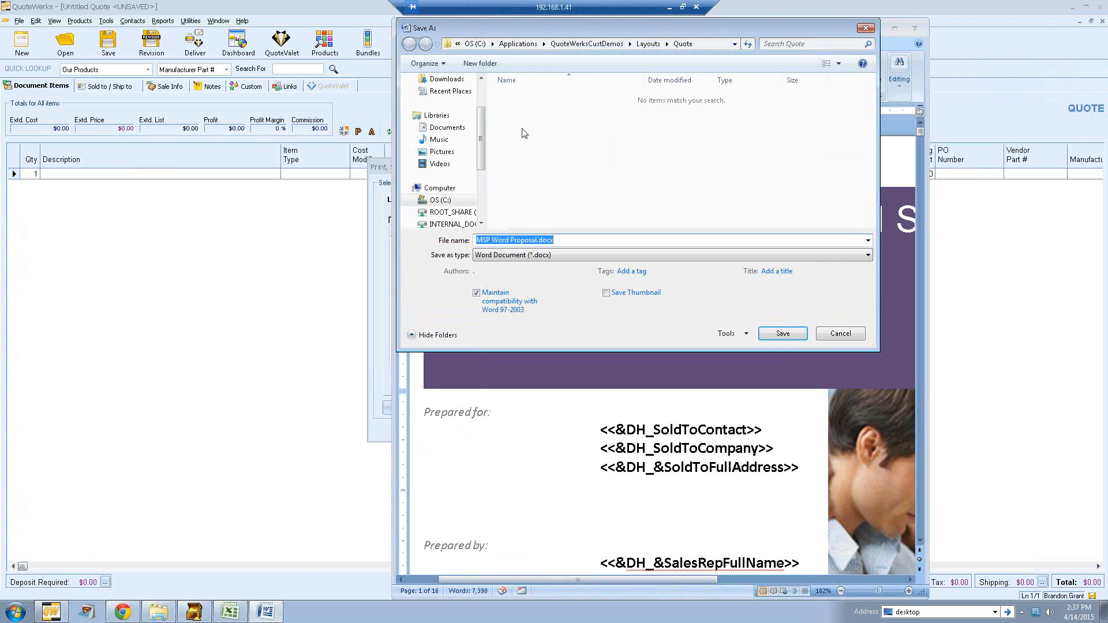
left_click(584, 44)
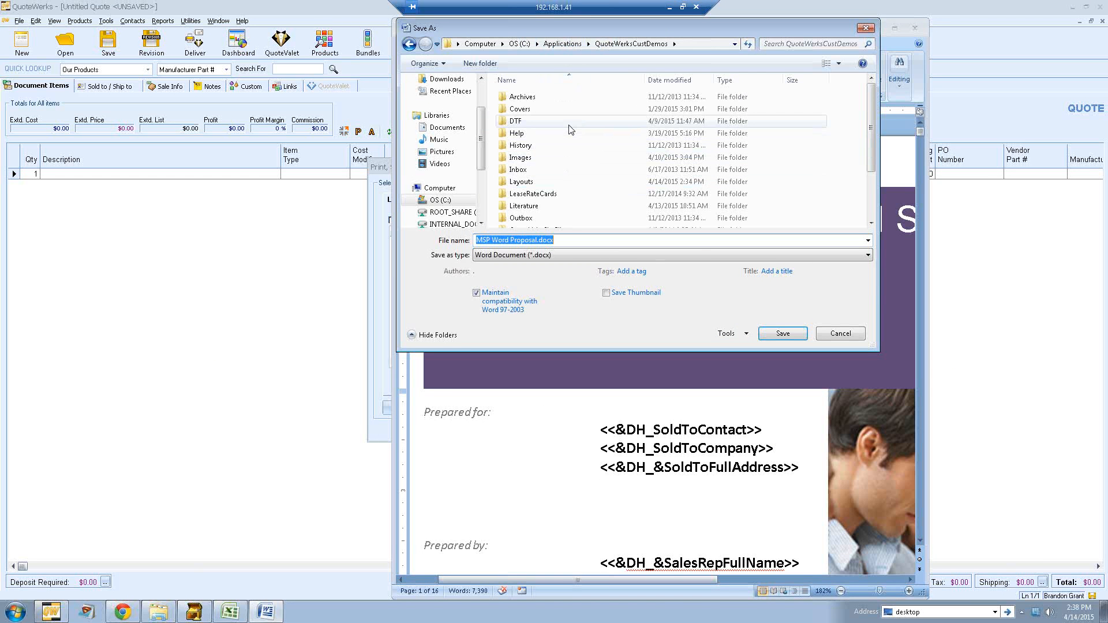
double_click(520, 182)
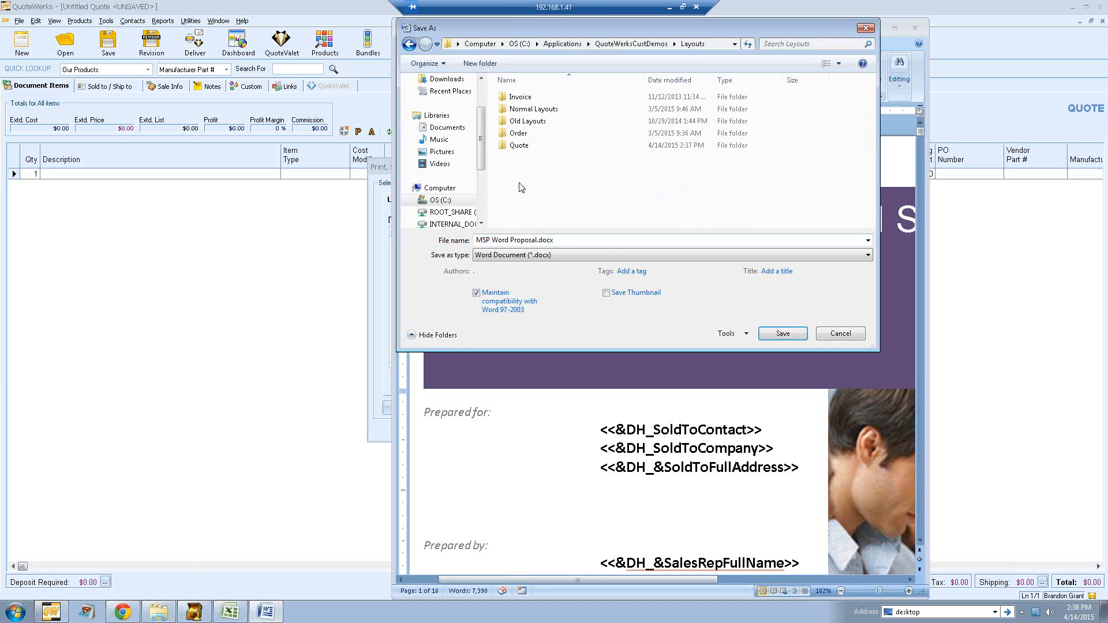
double_click(519, 148)
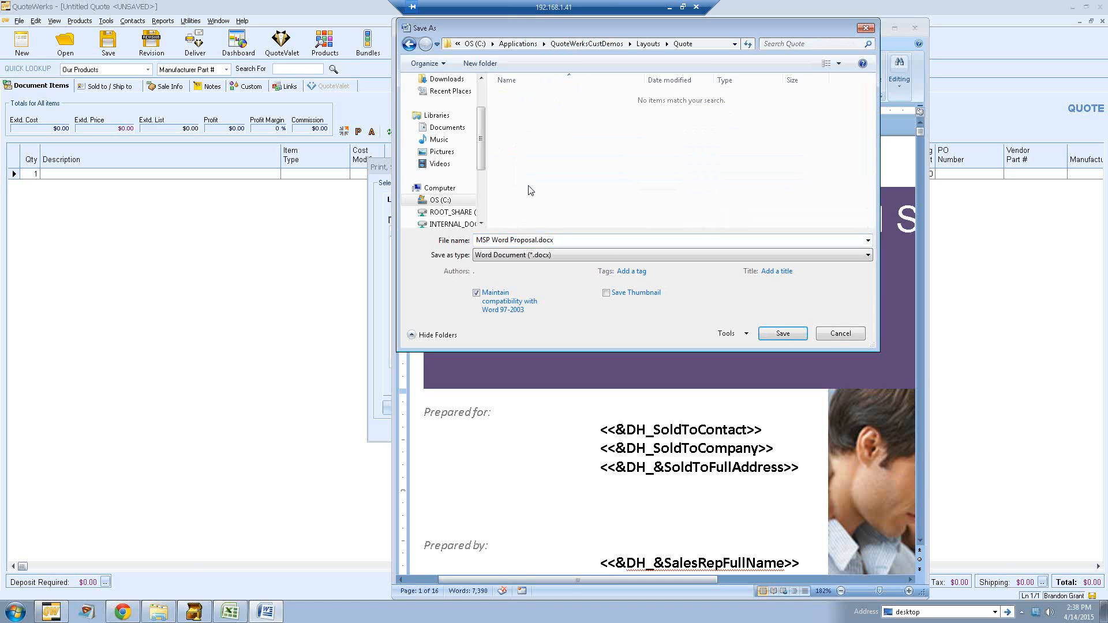
left_click(832, 335)
left_click(915, 30)
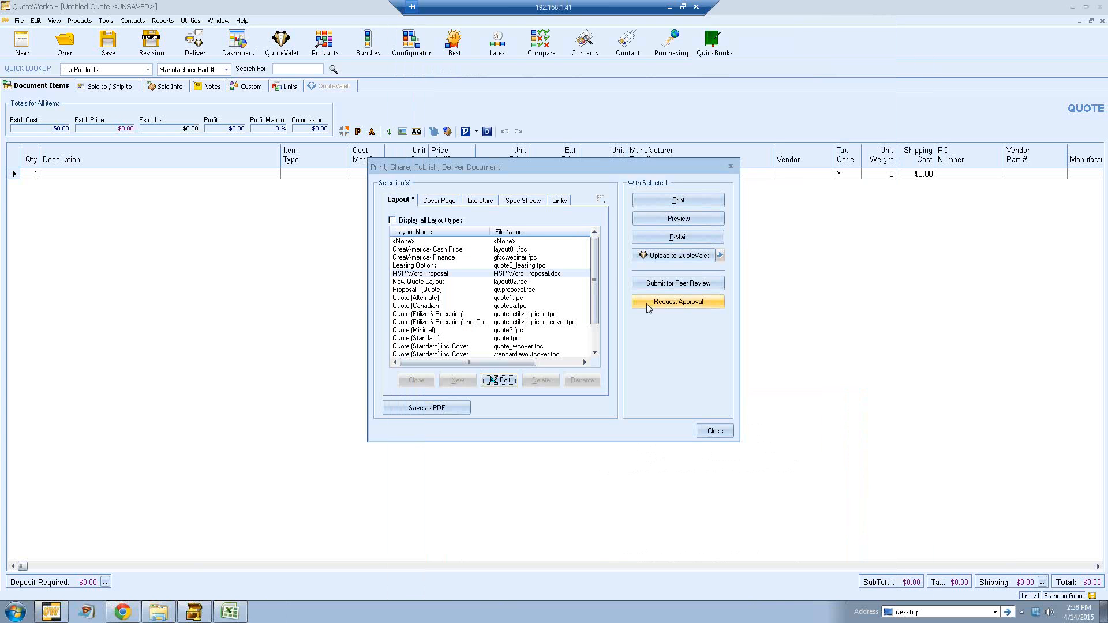
Step: Reopen the MSP Word Proposal layout in Word to review it, then close Word and the delivery window
left_click(434, 274)
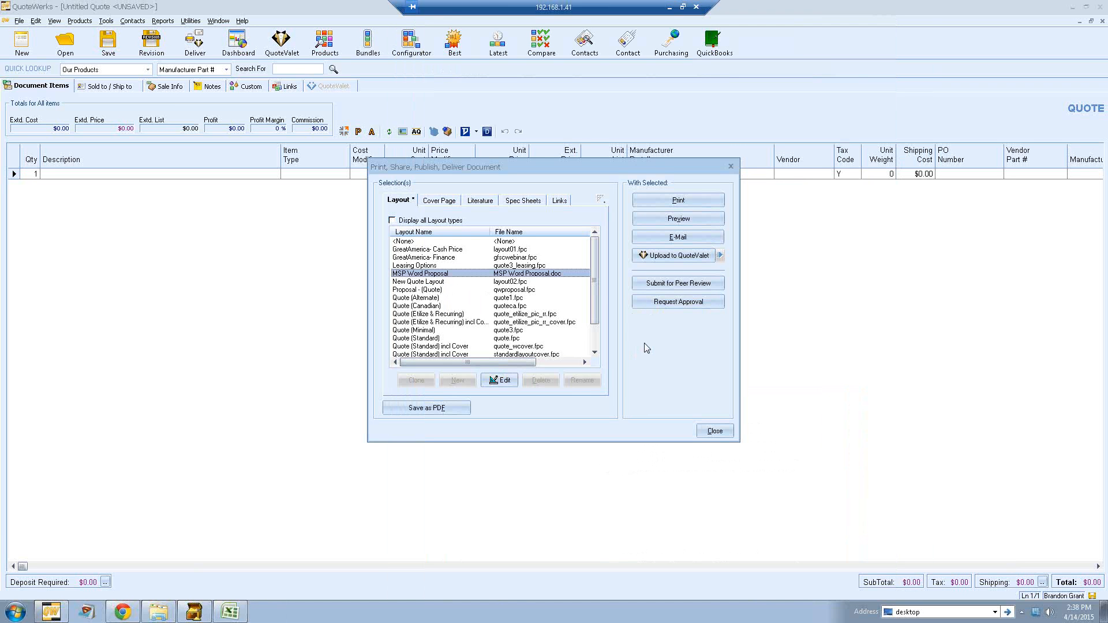
left_click(503, 382)
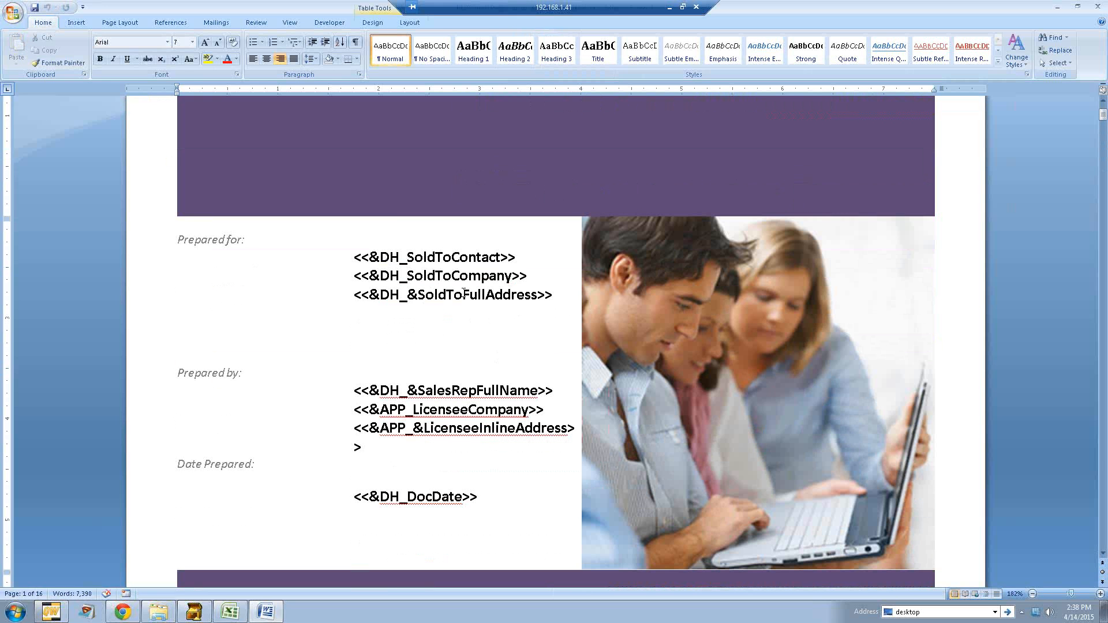
left_click(1098, 7)
left_click(714, 432)
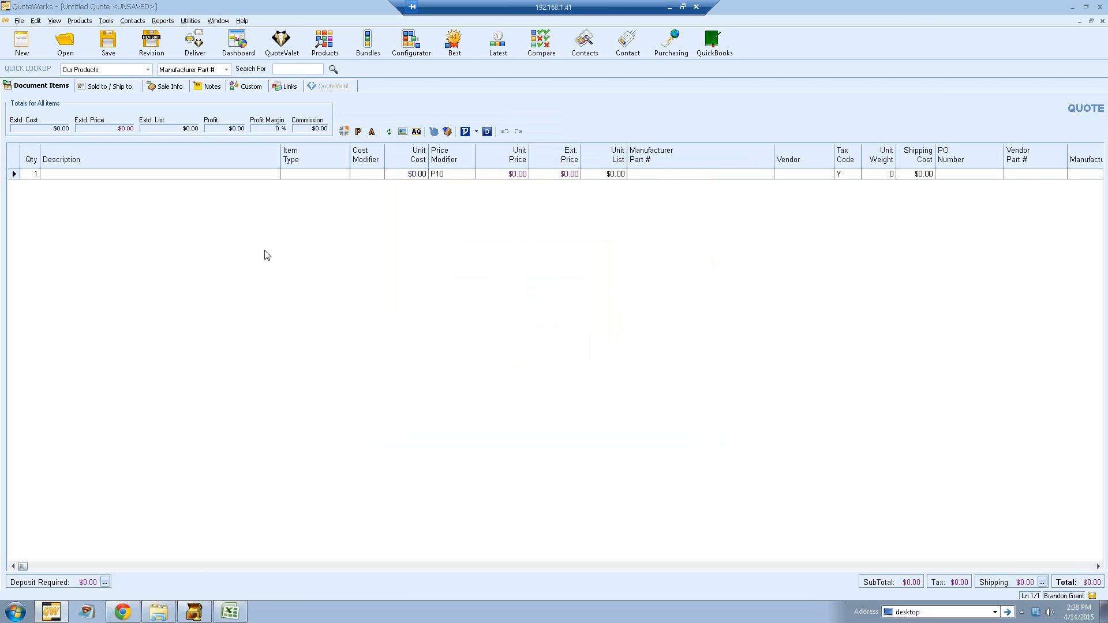
Step: Look up the Aspire contact and insert it into the Sold to, Ship to and Bill to areas of the quote
left_click(107, 88)
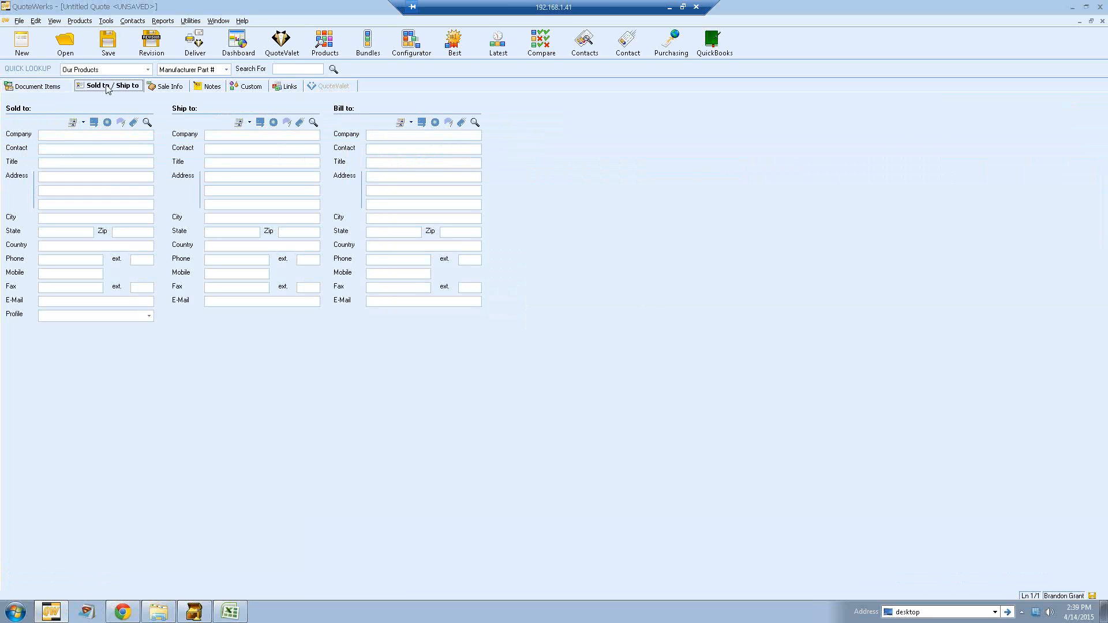
left_click(147, 124)
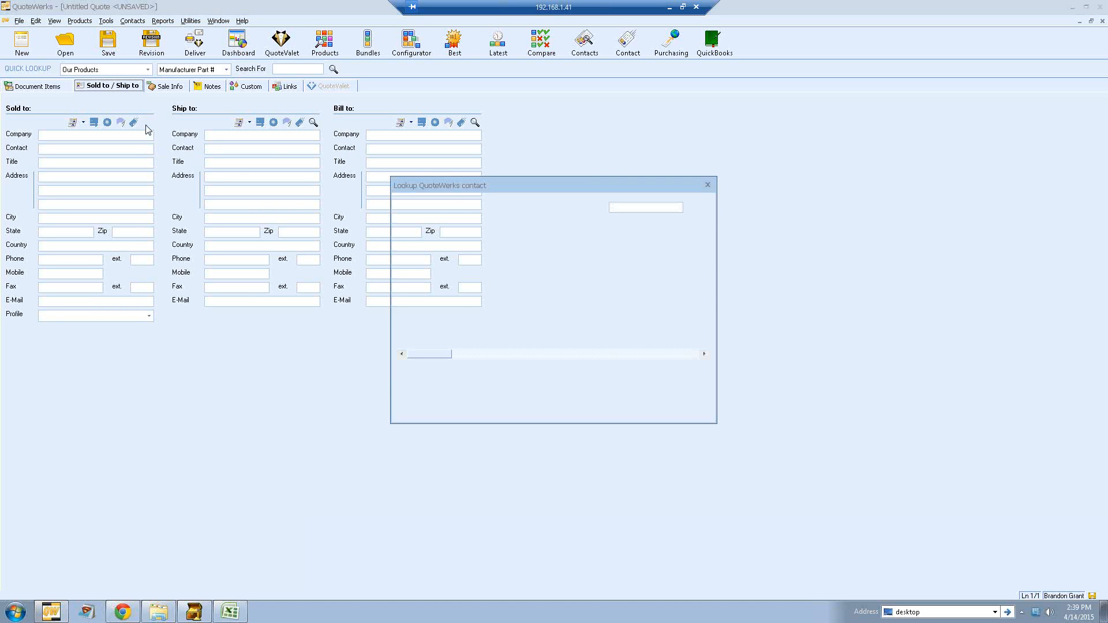
left_click_drag(461, 190, 571, 116)
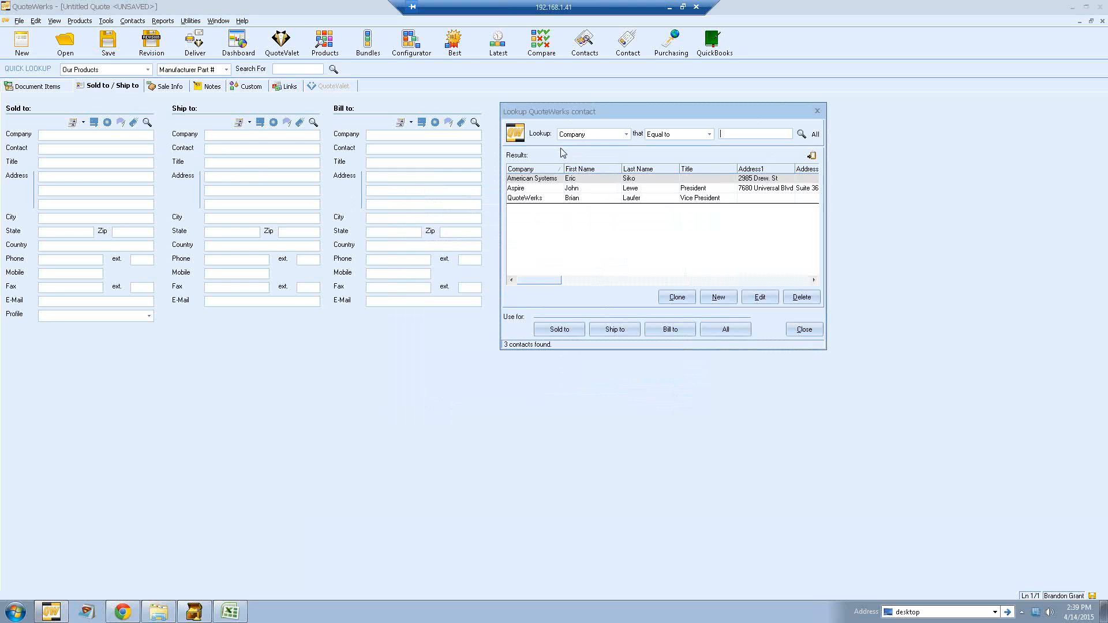
left_click(592, 191)
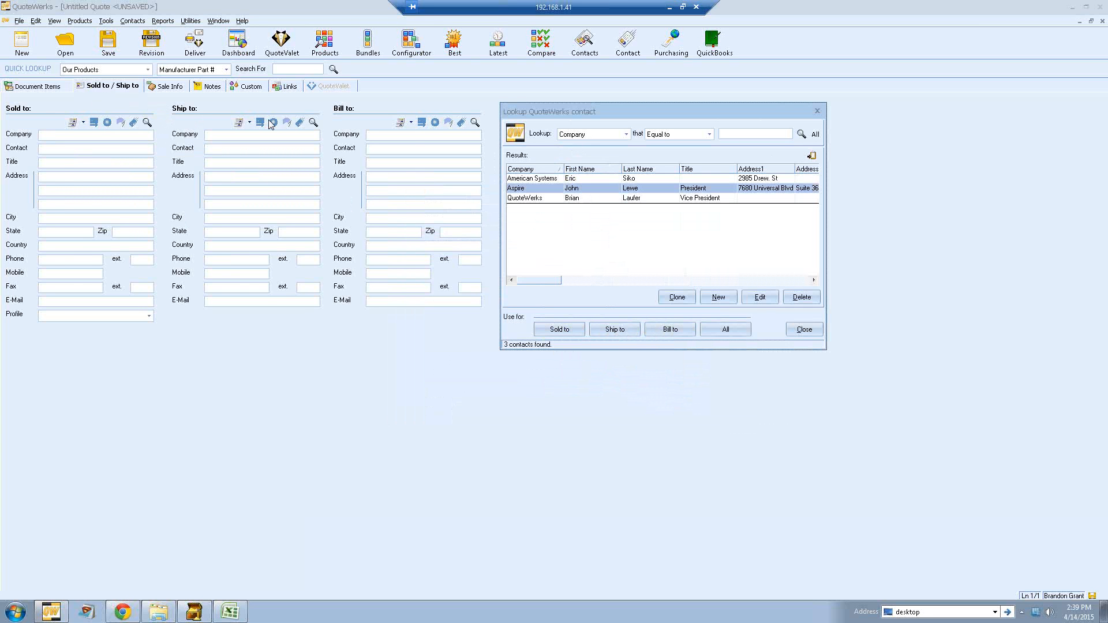
left_click(721, 329)
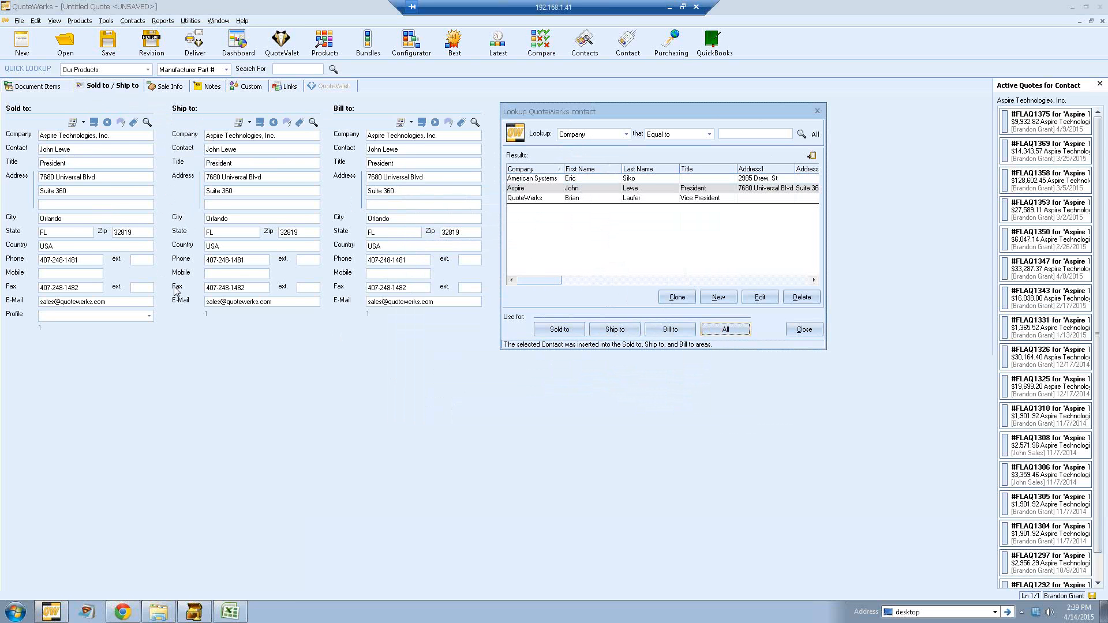
left_click(802, 329)
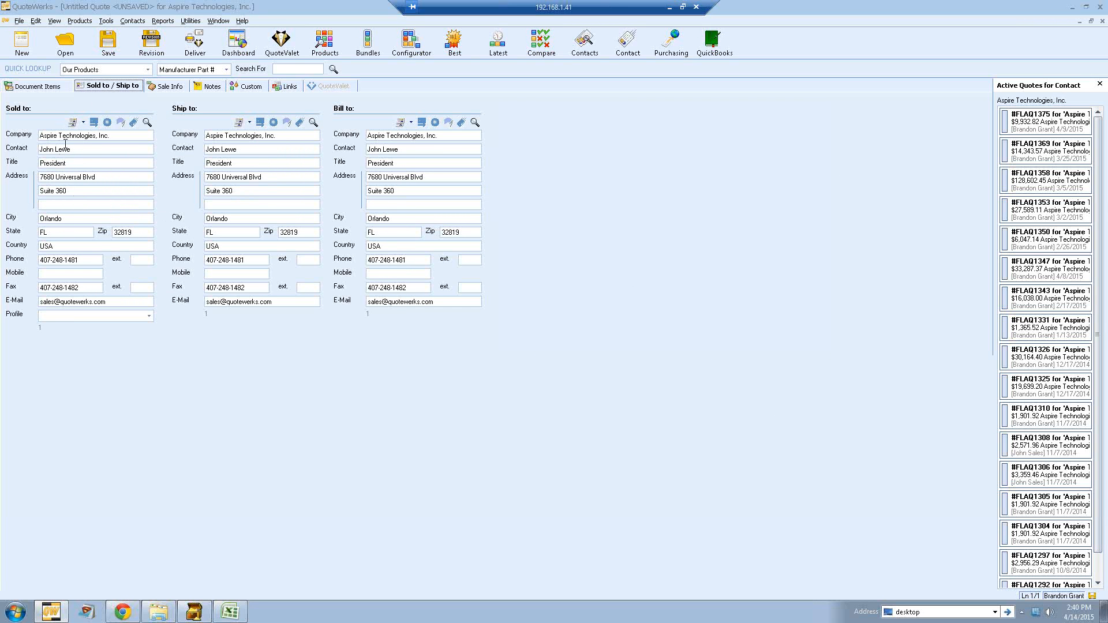
Step: Insert a heading line named Products above the first item line of the quote
left_click(52, 88)
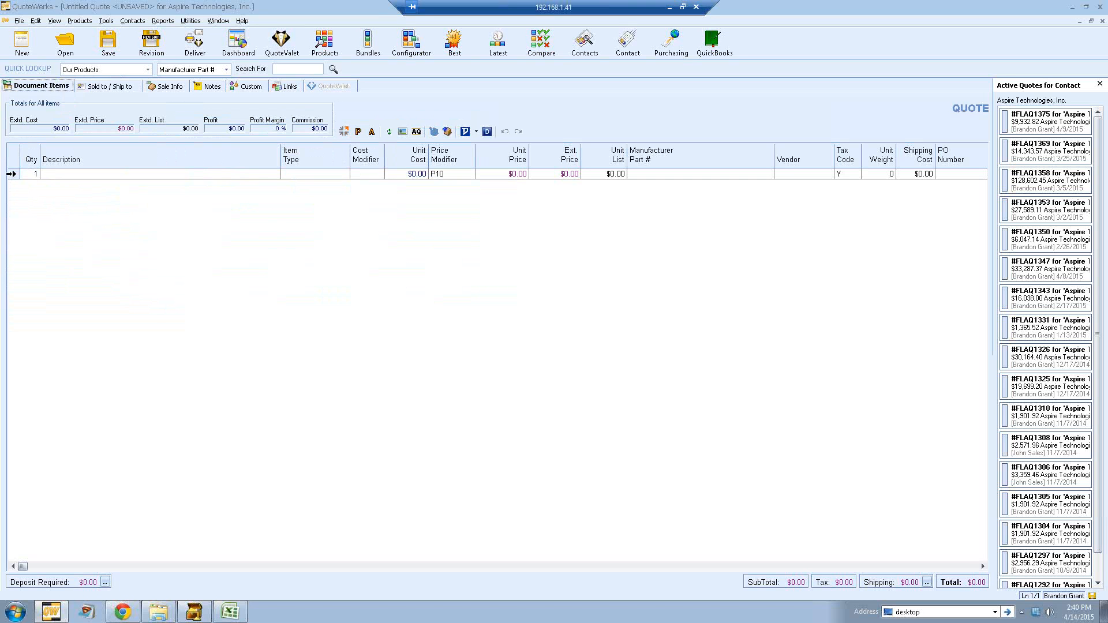
left_click(10, 173)
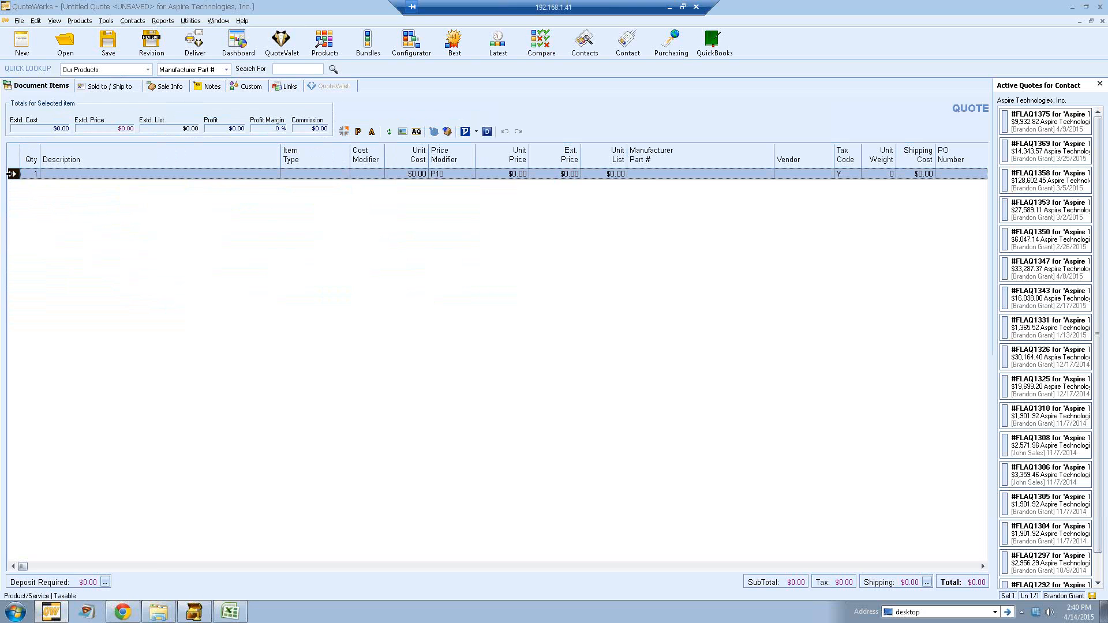
right_click(11, 174)
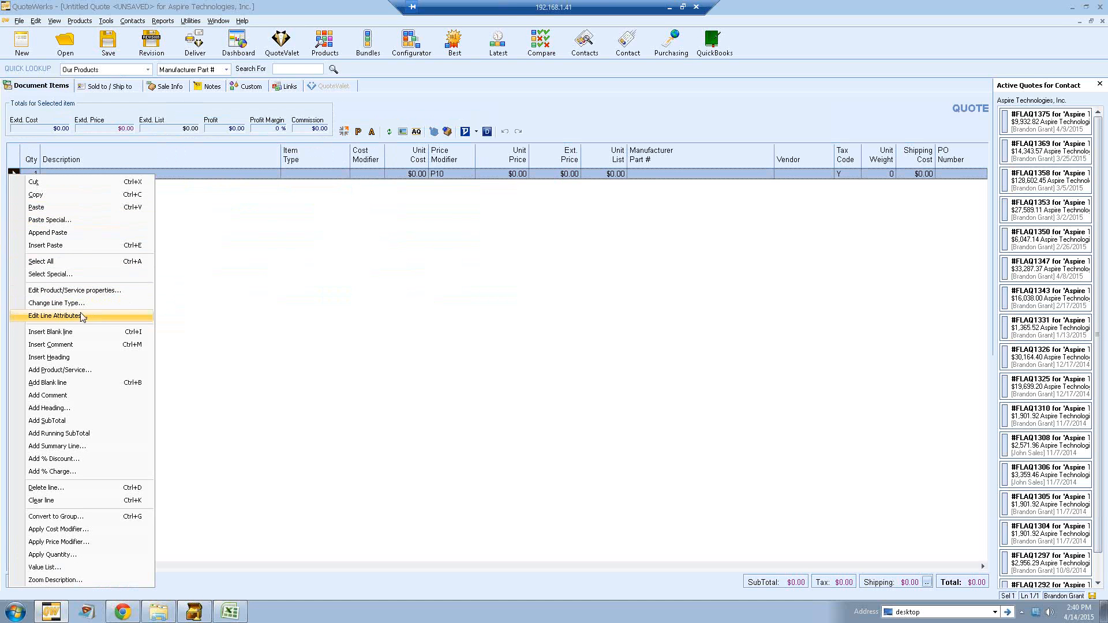
left_click(110, 358)
left_click(36, 21)
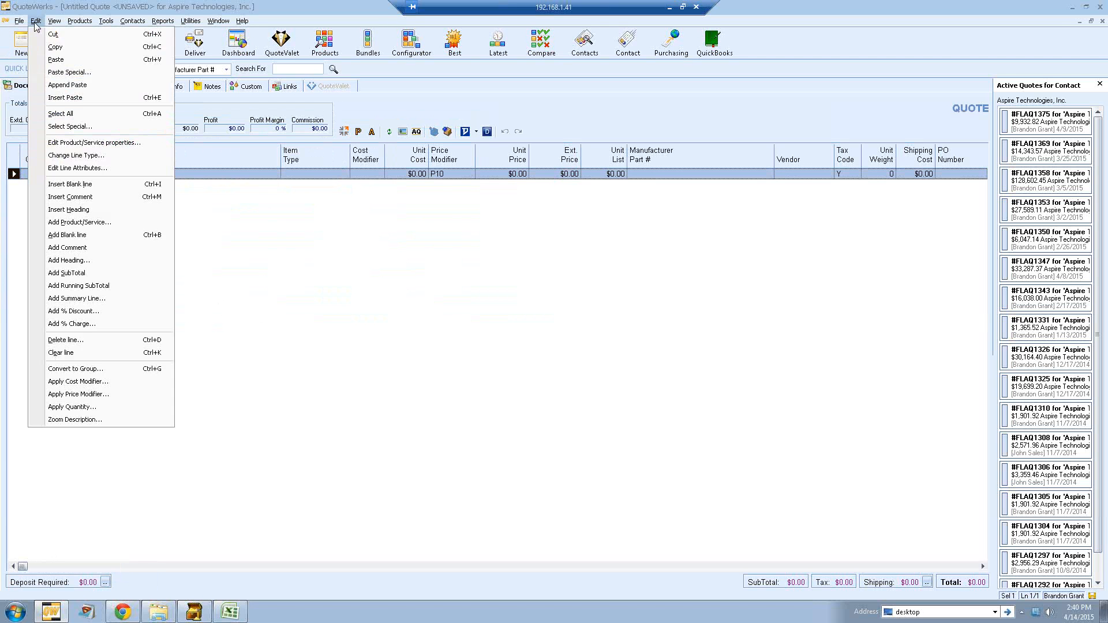
left_click(35, 23)
right_click(11, 173)
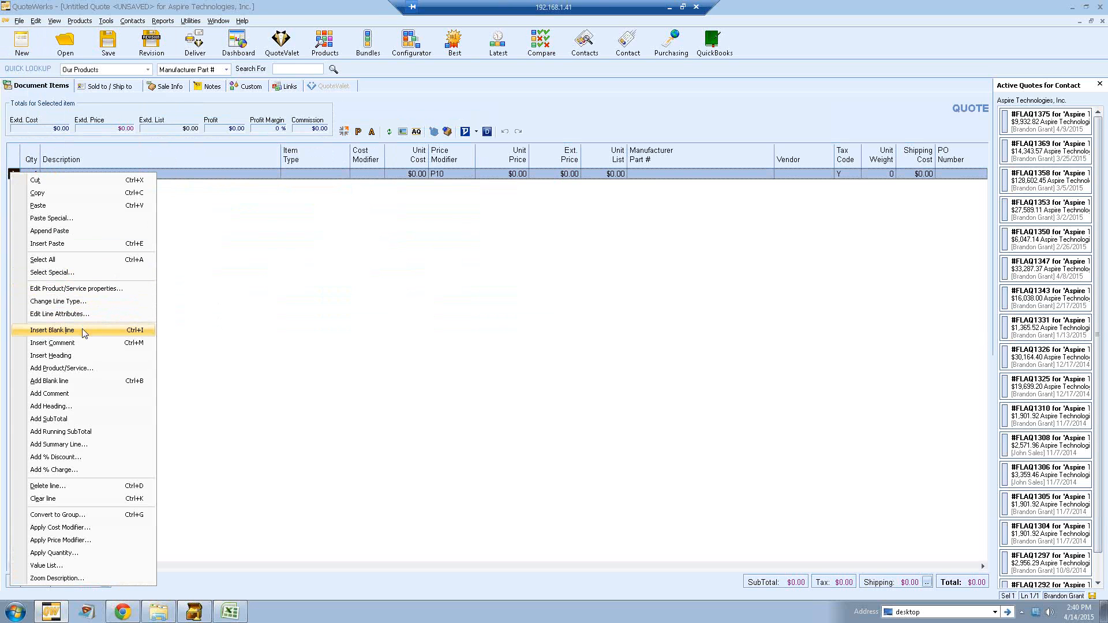
left_click(85, 358)
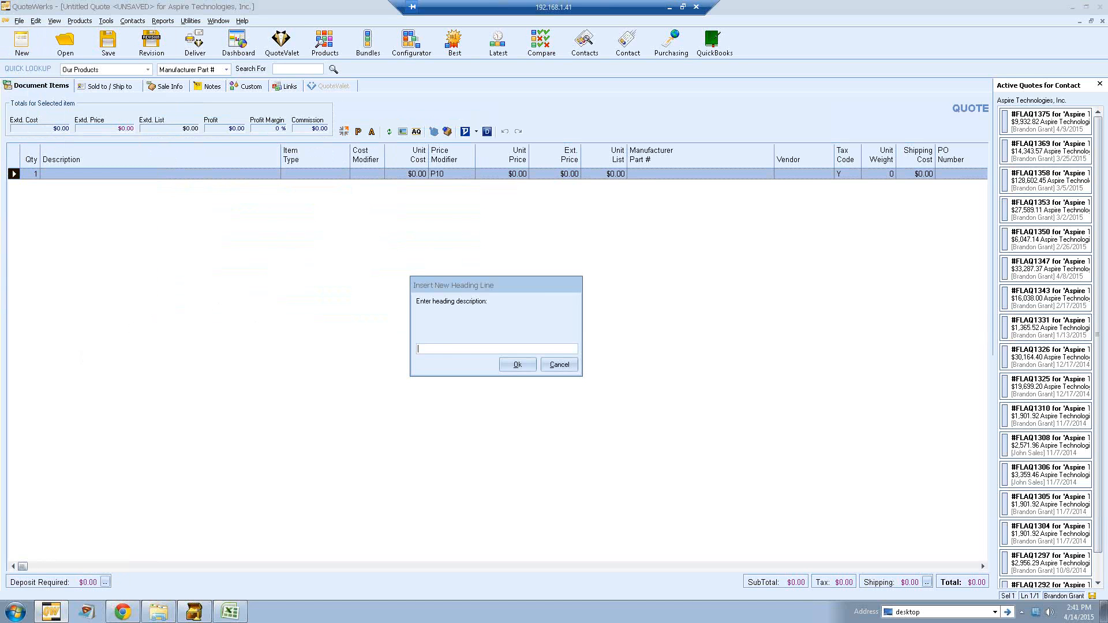
type("ducts:")
key("Return")
Step: Insert a heading line named Services above the item line
right_click(15, 187)
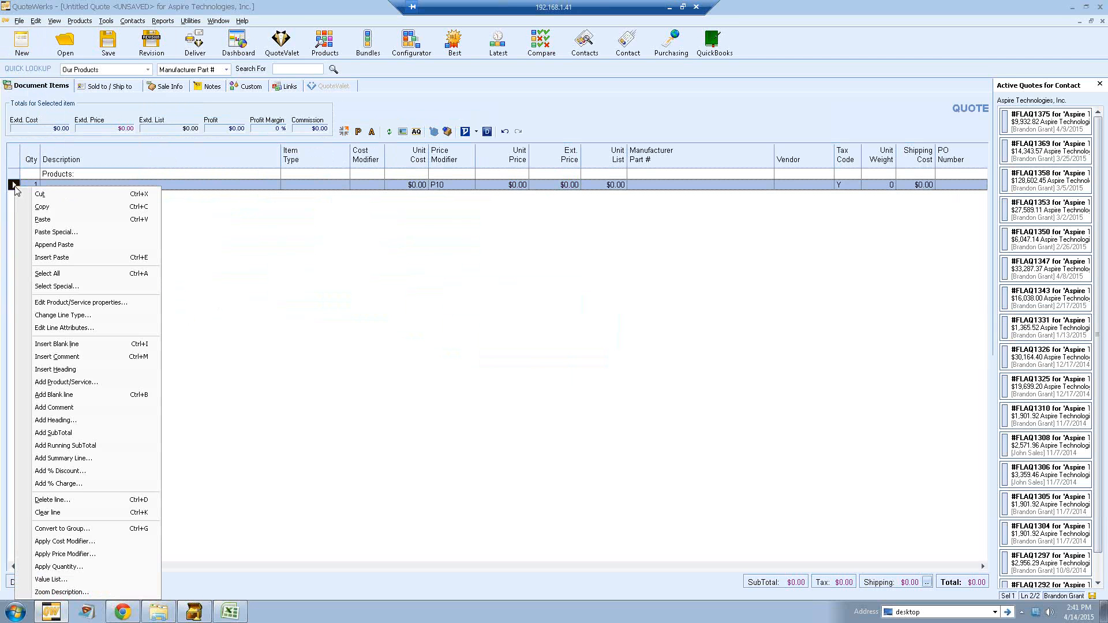
left_click(75, 369)
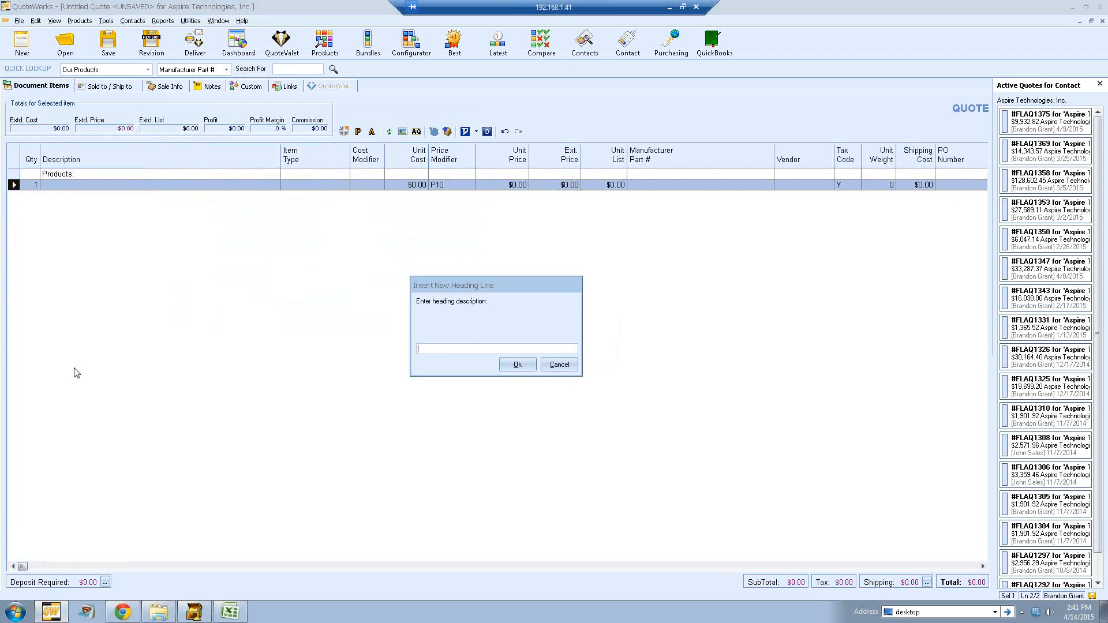
type("Services:")
key("Return")
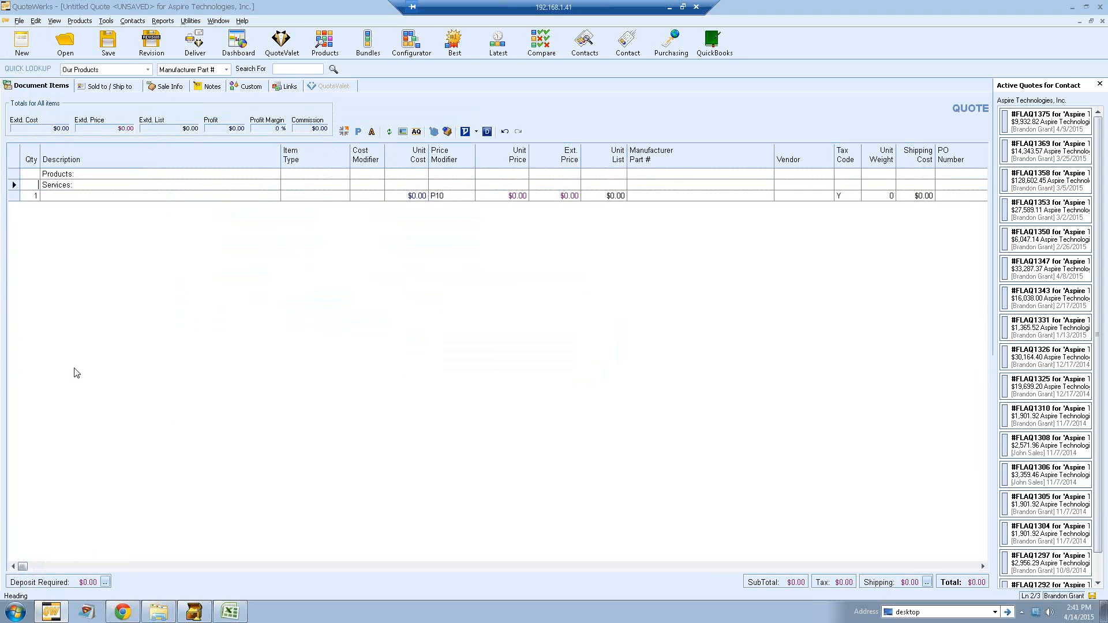
Step: Insert a heading line named Optional Items above the item line and select the remaining item row
right_click(16, 197)
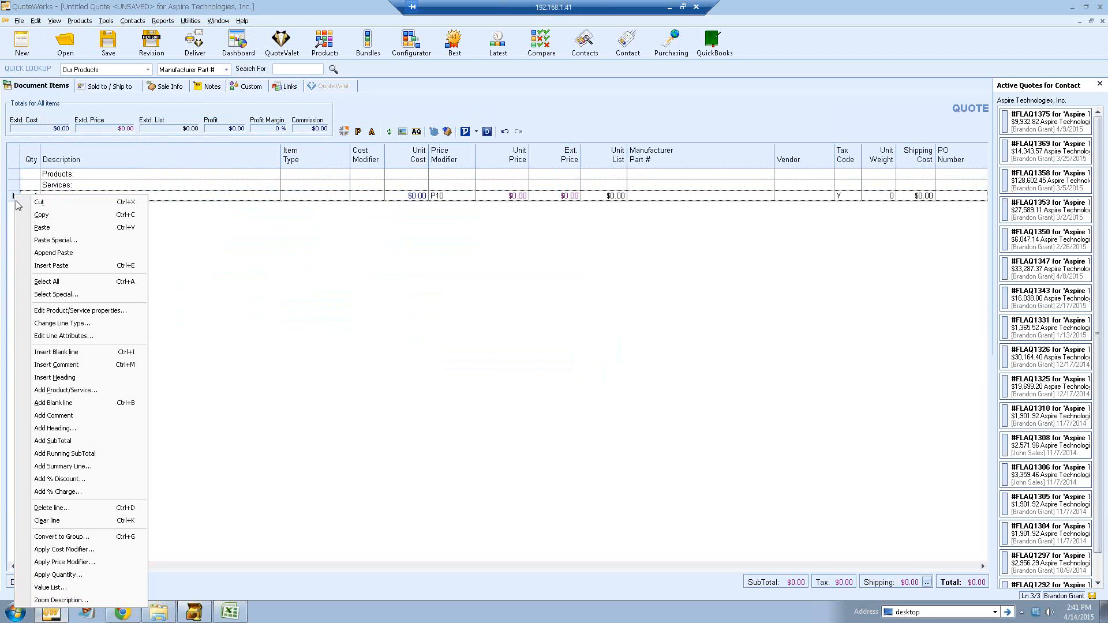
left_click(65, 378)
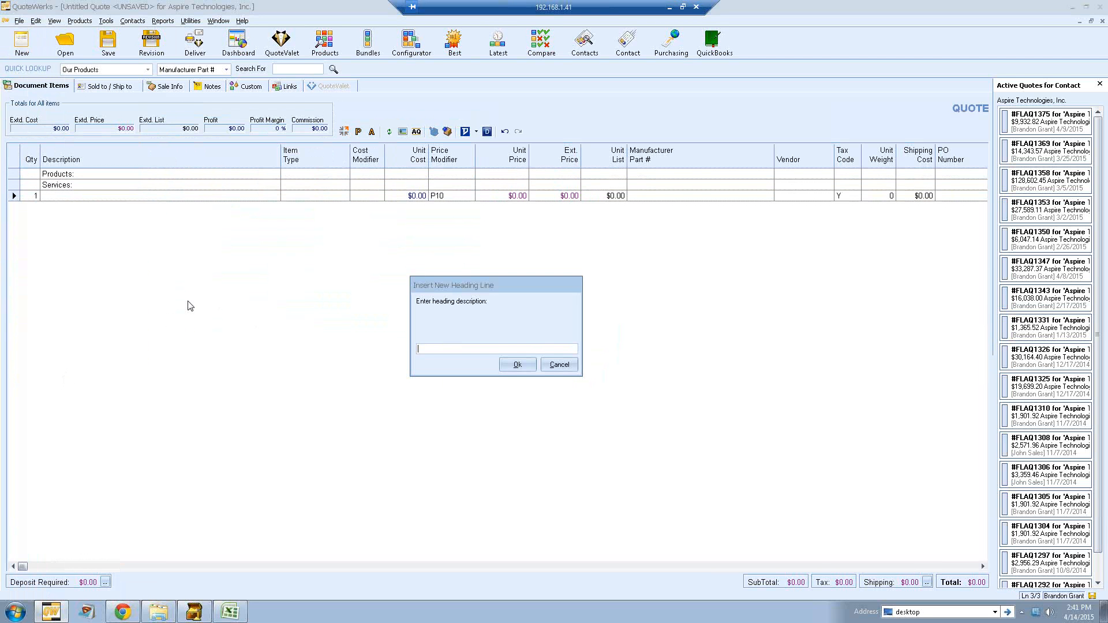
type("Optional Items:")
key("Return")
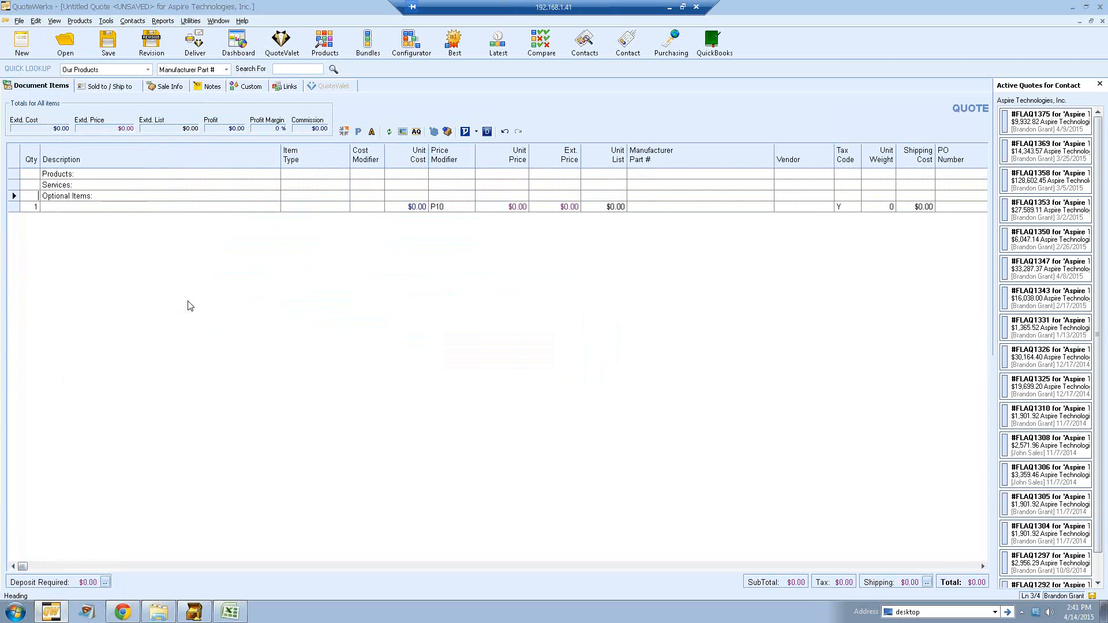
left_click(15, 206)
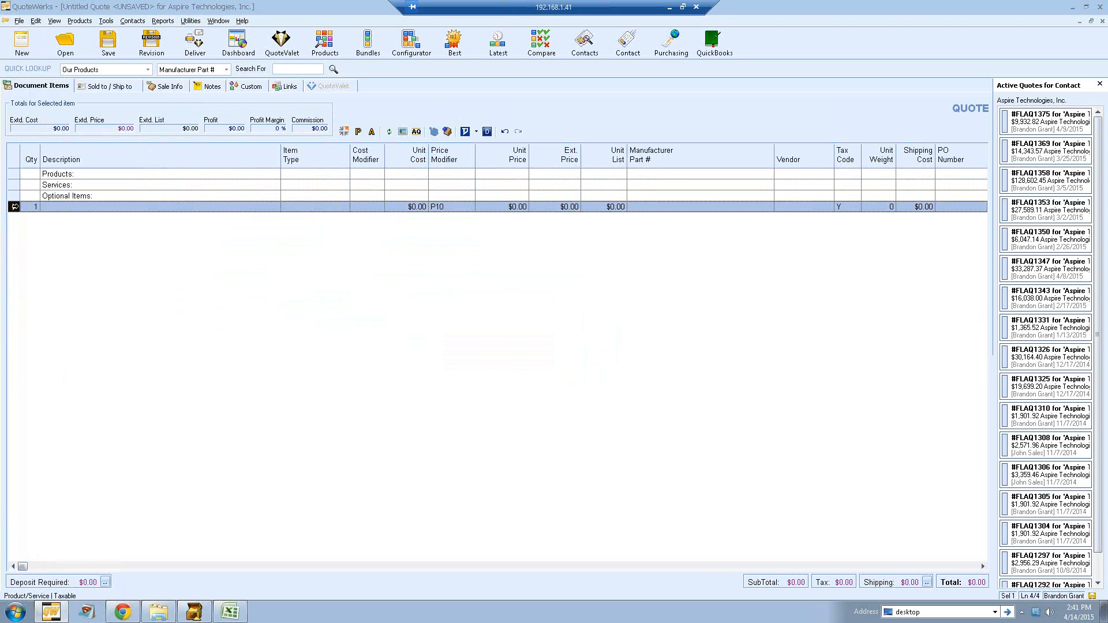
Step: Delete the empty item row from the quote
key("Delete")
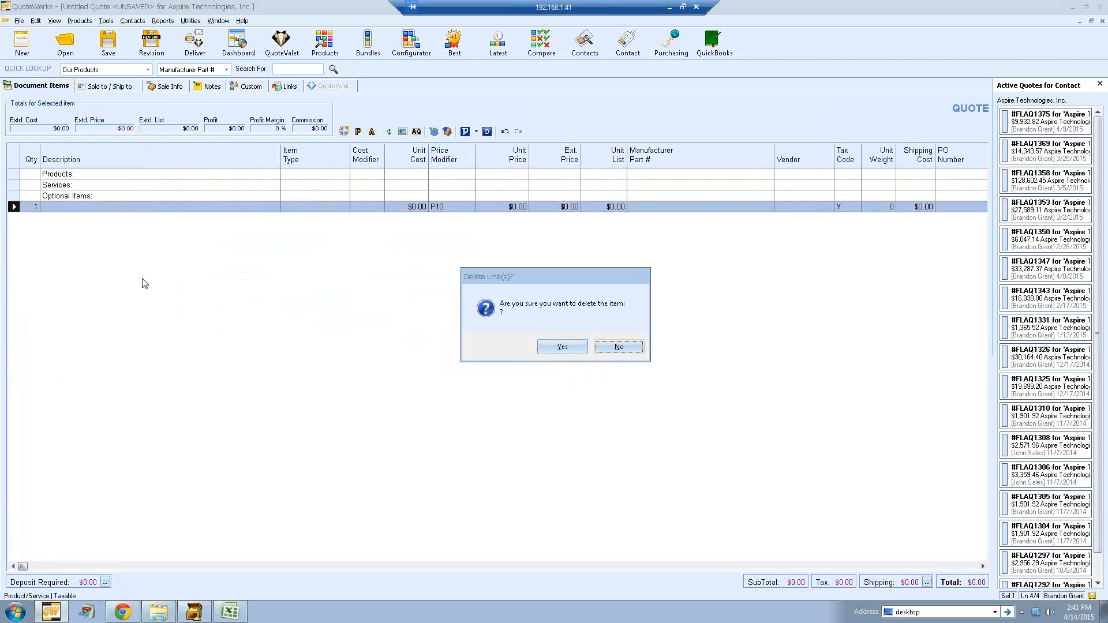
left_click(563, 349)
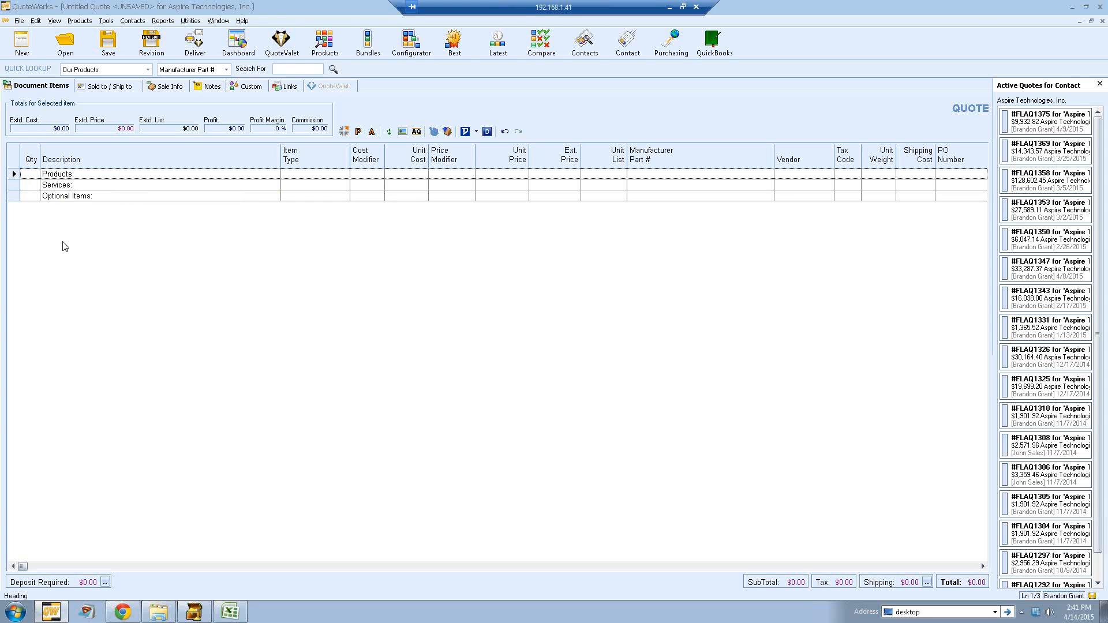
Step: Open the product lookup on the VendorA database and search for items whose description contains tv
left_click(321, 43)
left_click_drag(245, 7, 417, 117)
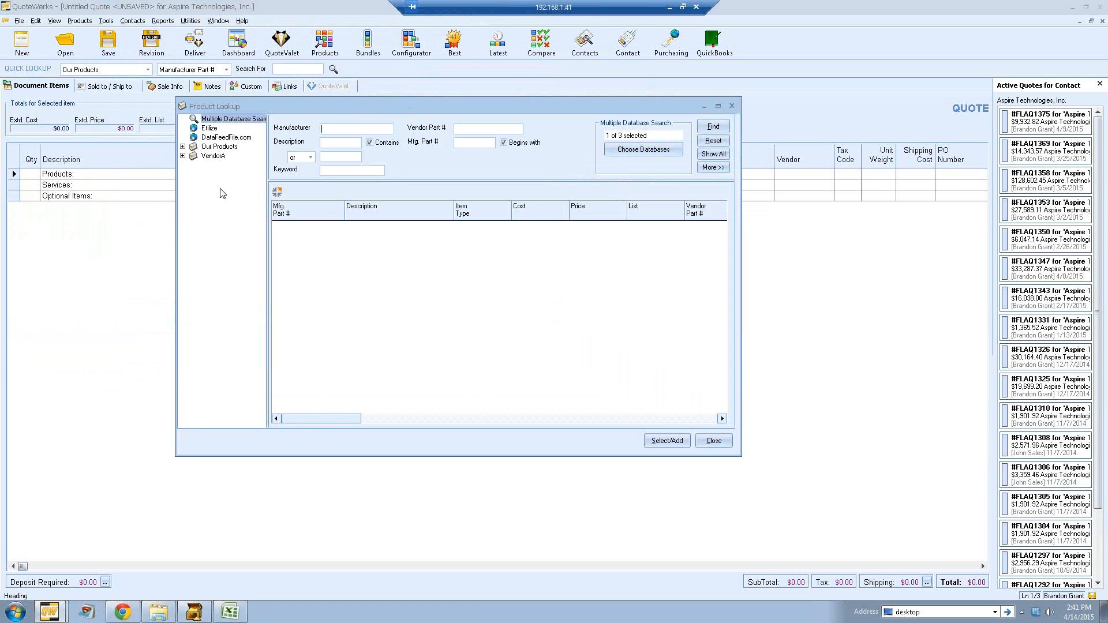
left_click(211, 157)
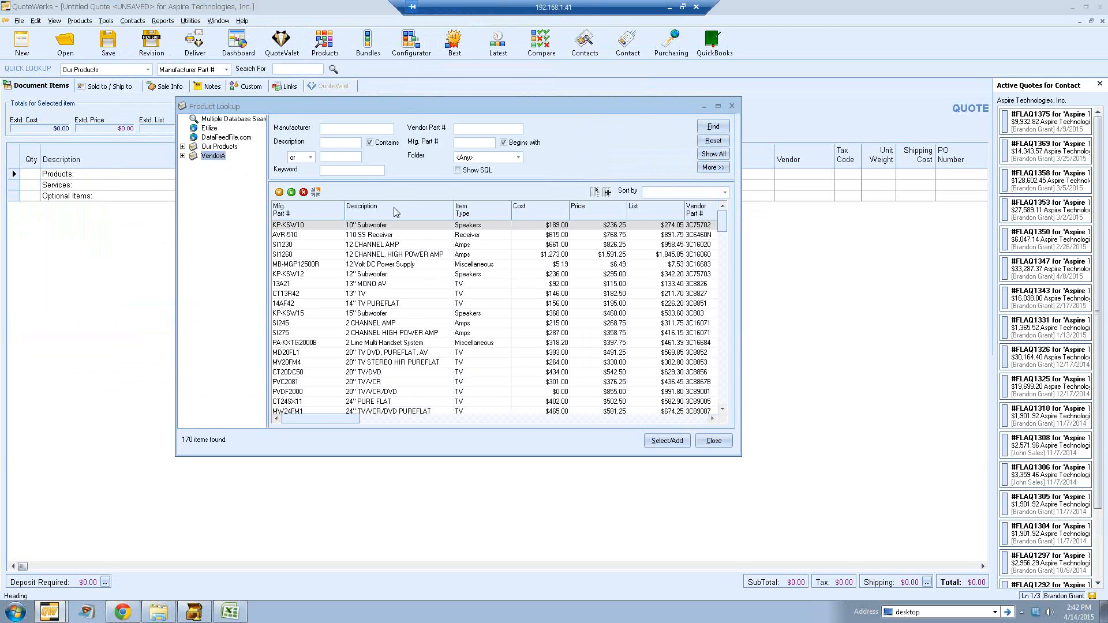
left_click(348, 143)
left_click_drag(332, 144, 319, 145)
left_click(711, 128)
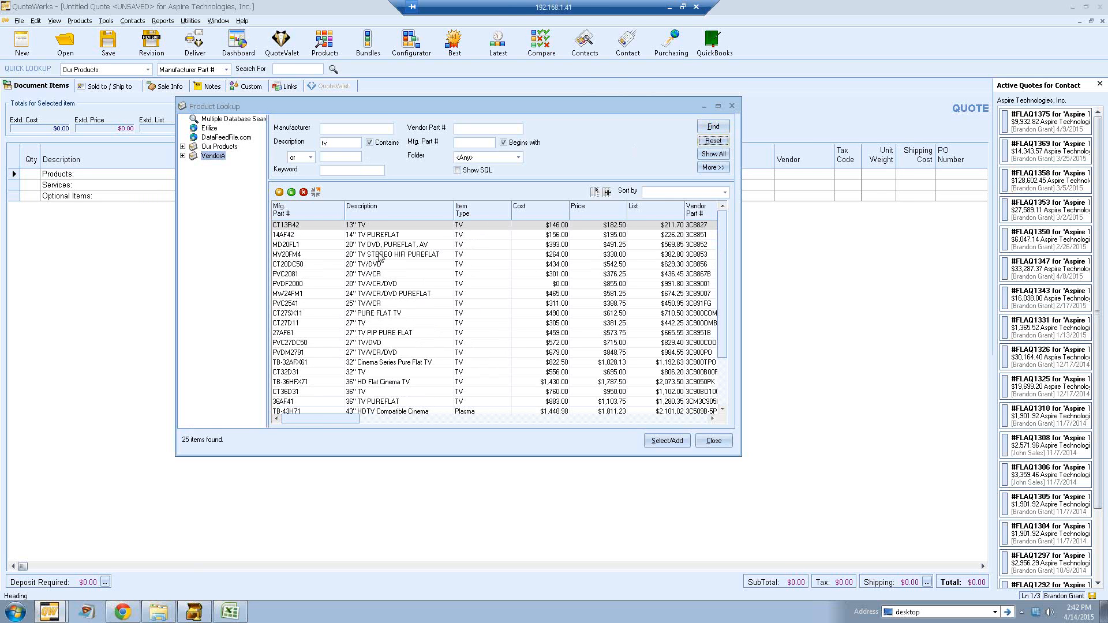
Step: Select the 43" HDTV Compatible Cinema, 56" HDTV and 61" TV PIP items and add them to the quote
left_click(385, 374)
scroll(385, 410, "down", 2)
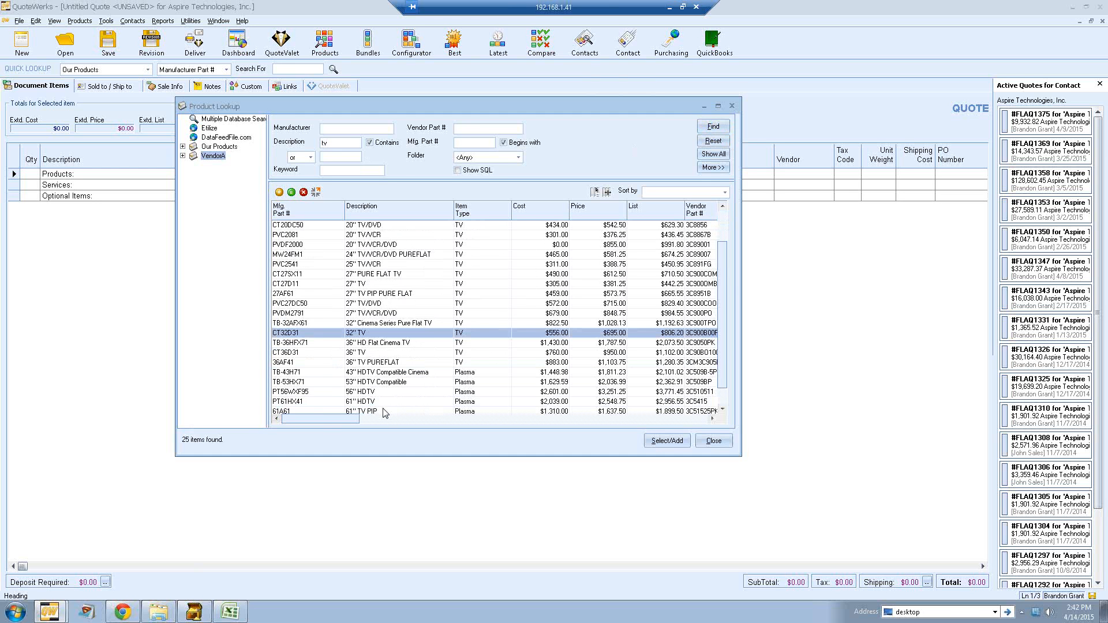
scroll(385, 411, "down", 1)
left_click(365, 393)
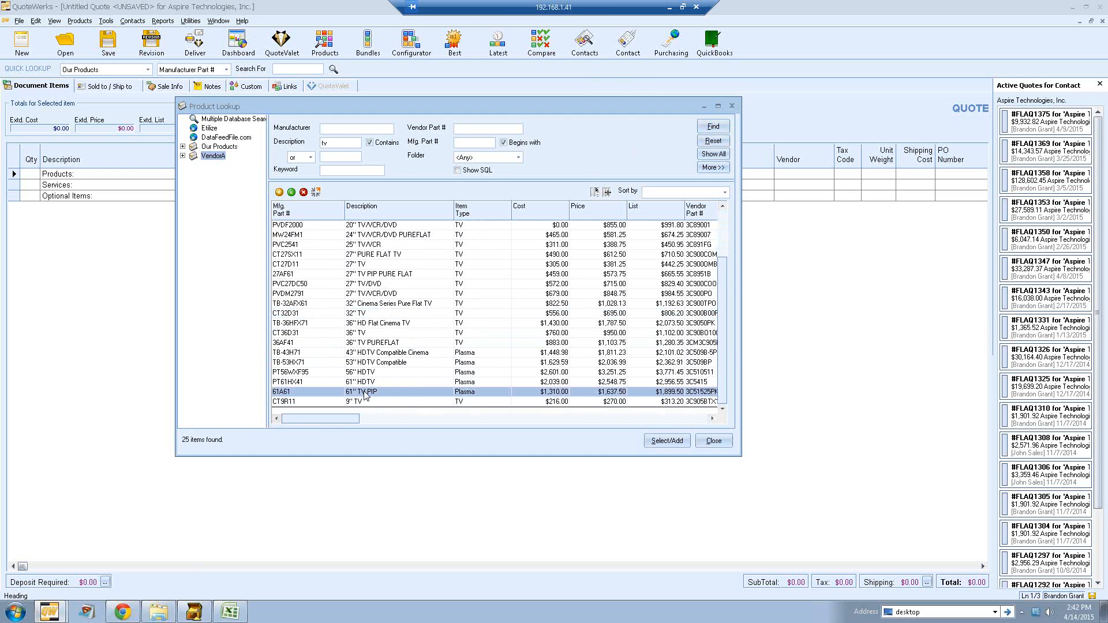
left_click(365, 372, "ctrl")
left_click(369, 353, "ctrl")
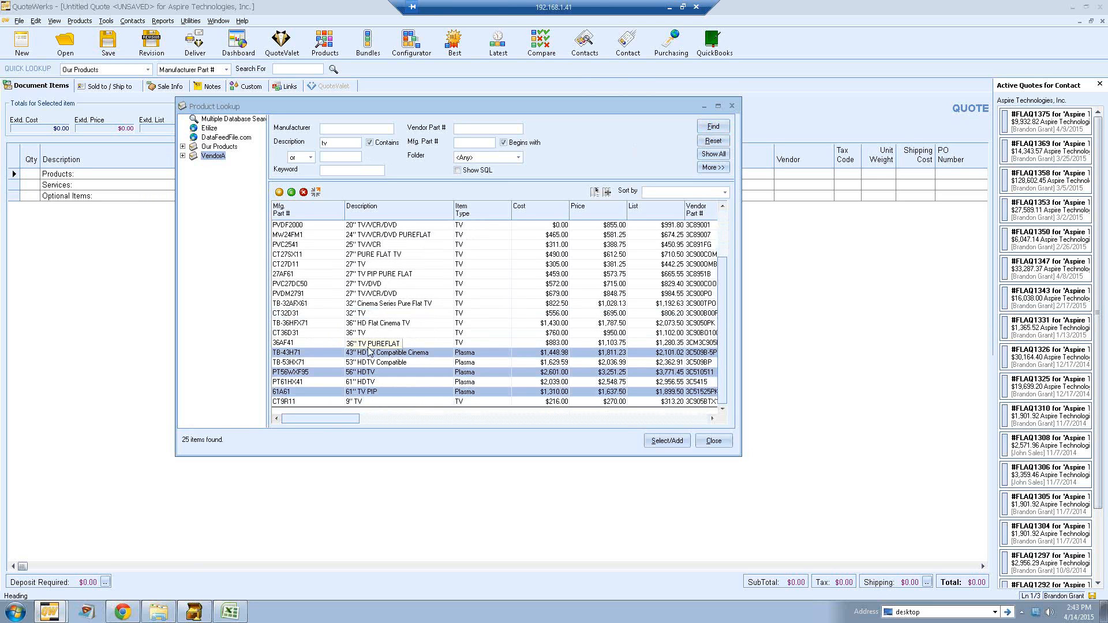
left_click(667, 442)
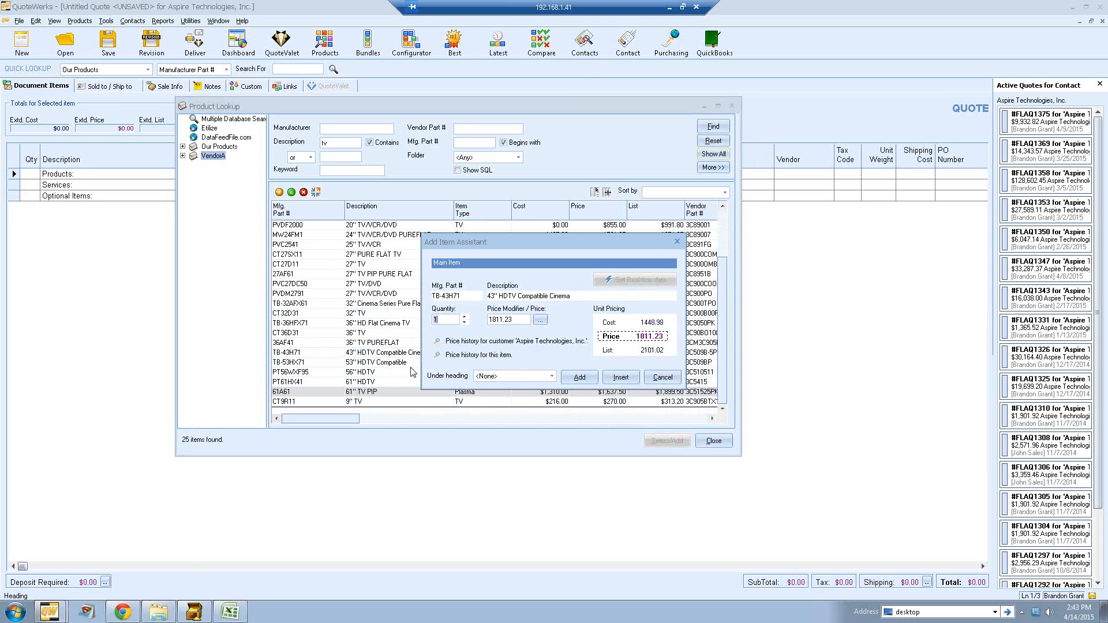
Step: Add the 43" HDTV Compatible Cinema under the Products heading with quantity 3 and price 1900
left_click(553, 376)
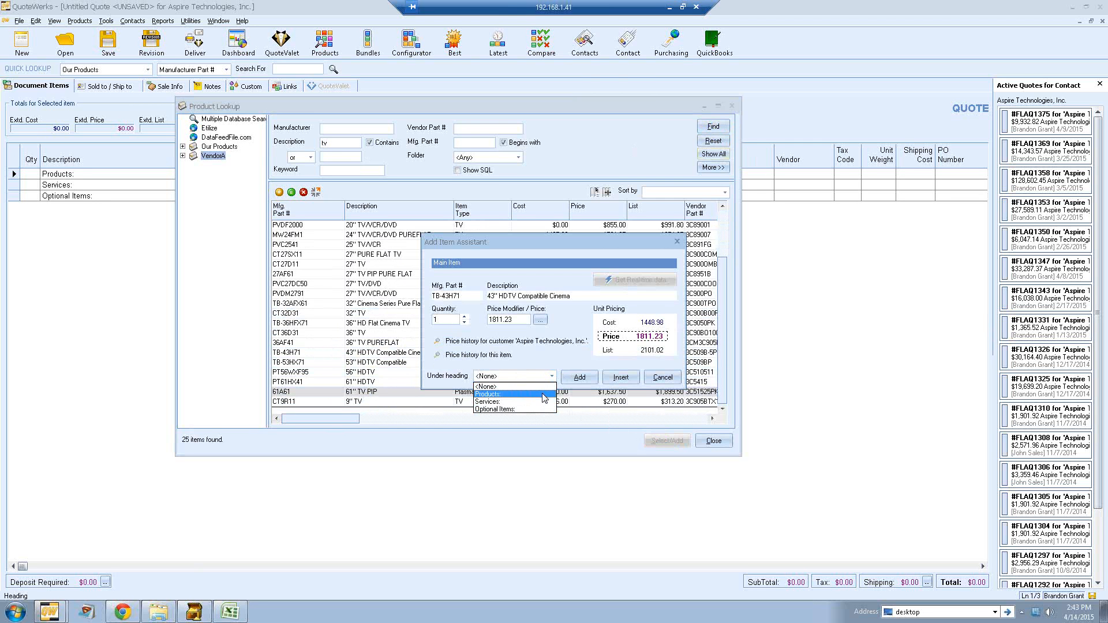
left_click(545, 395)
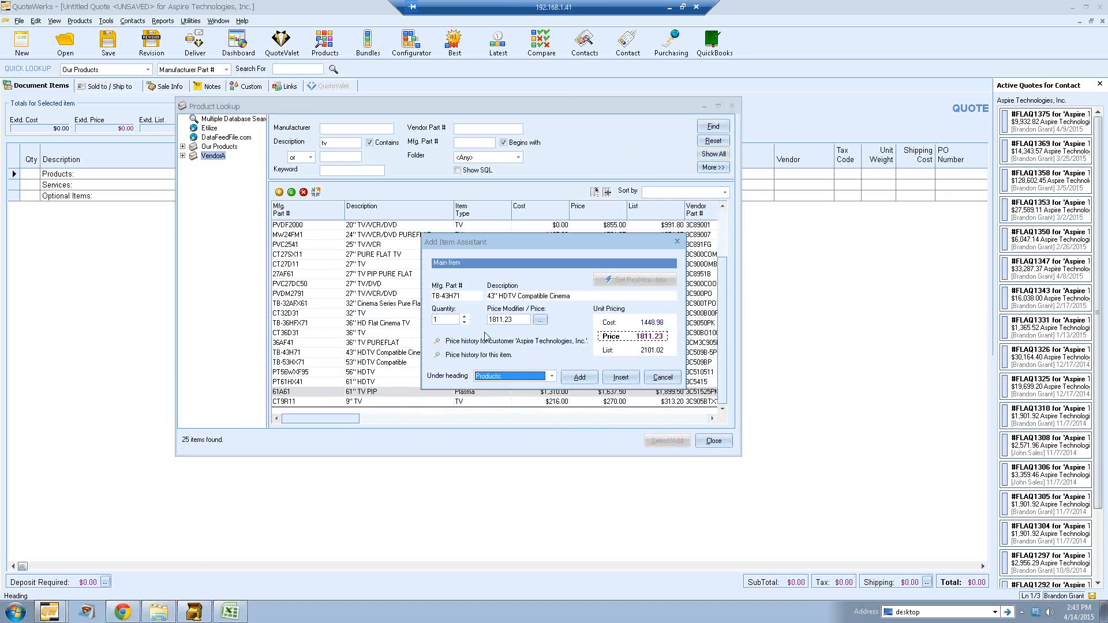
left_click(464, 316)
left_click(453, 320)
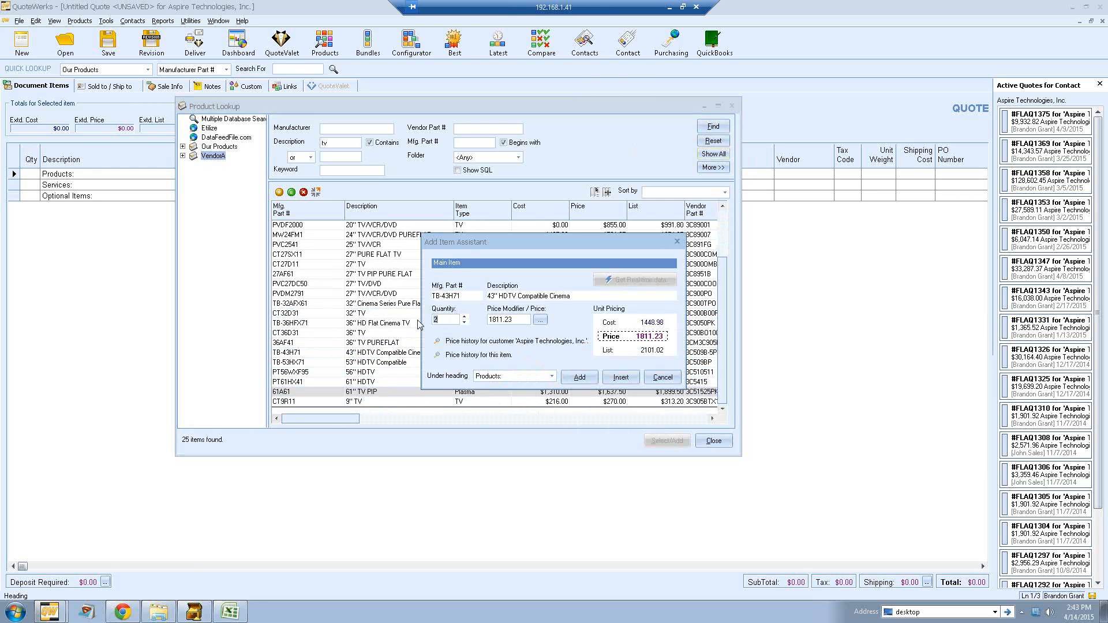
type("3")
left_click_drag(515, 319, 485, 324)
type("1900")
left_click(576, 378)
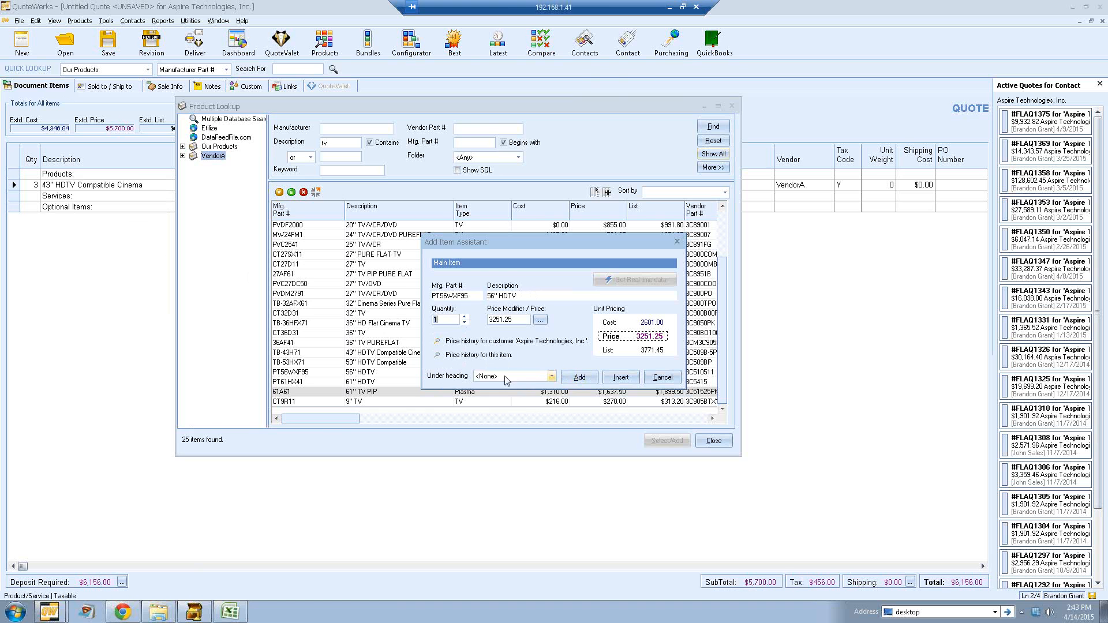
Step: Add the 56" HDTV under the Optional Items heading
left_click(551, 376)
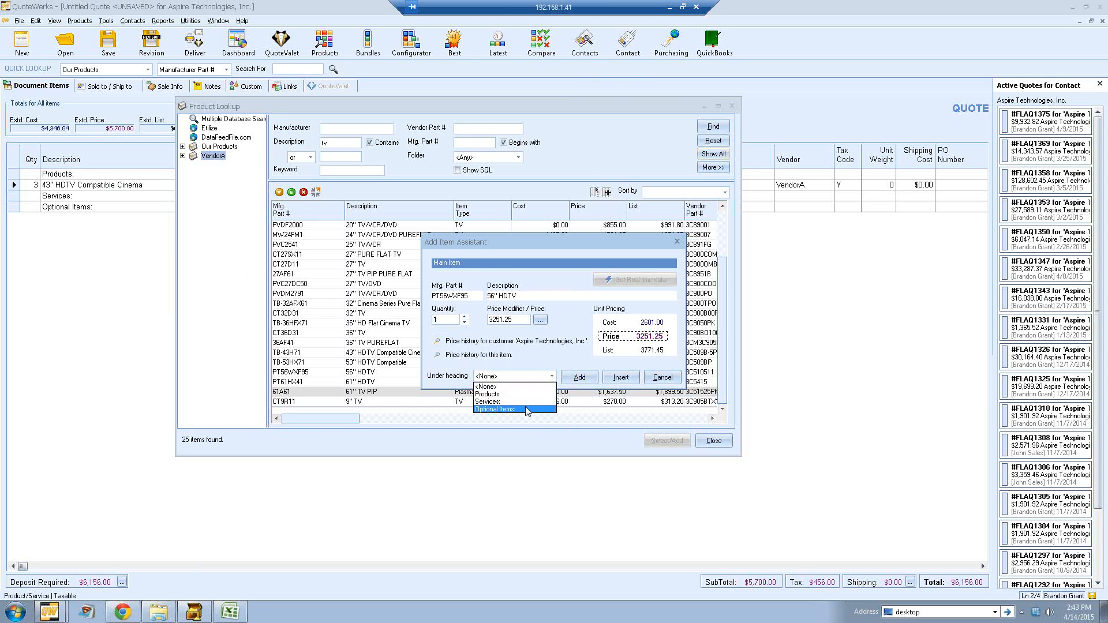
left_click(528, 410)
left_click(579, 376)
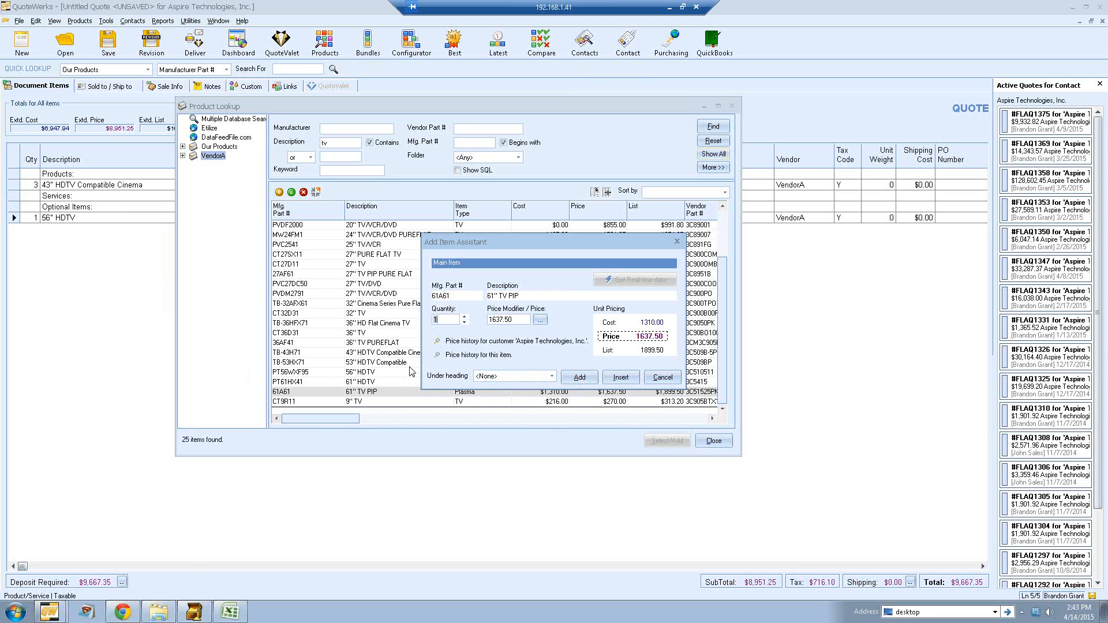
Step: Add the 61" TV PIP under the Products heading
left_click(552, 377)
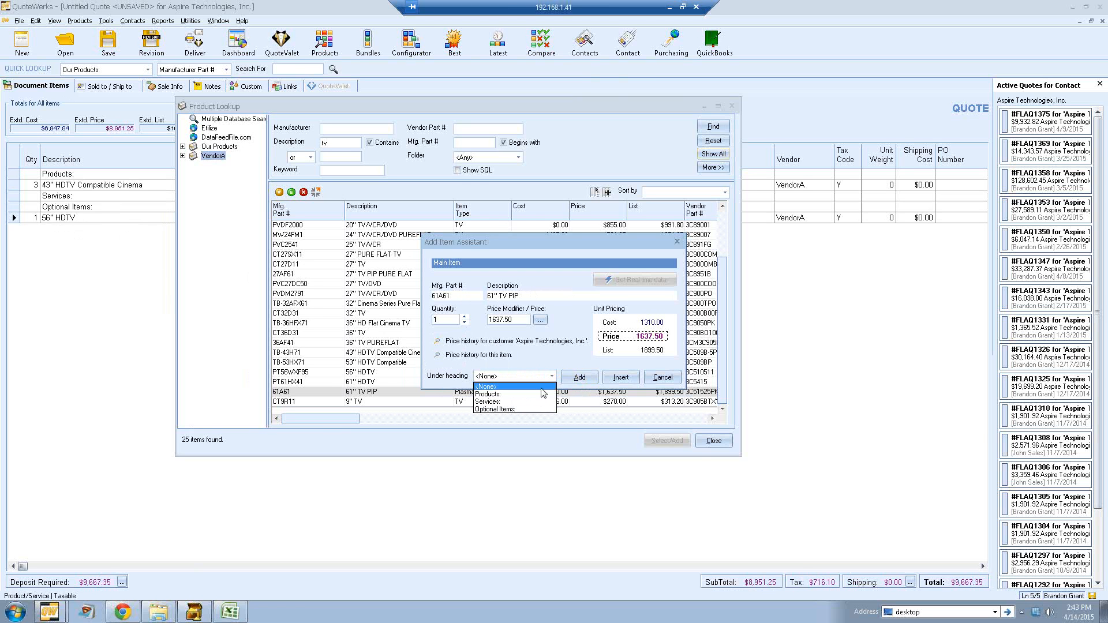
left_click(543, 392)
left_click(575, 378)
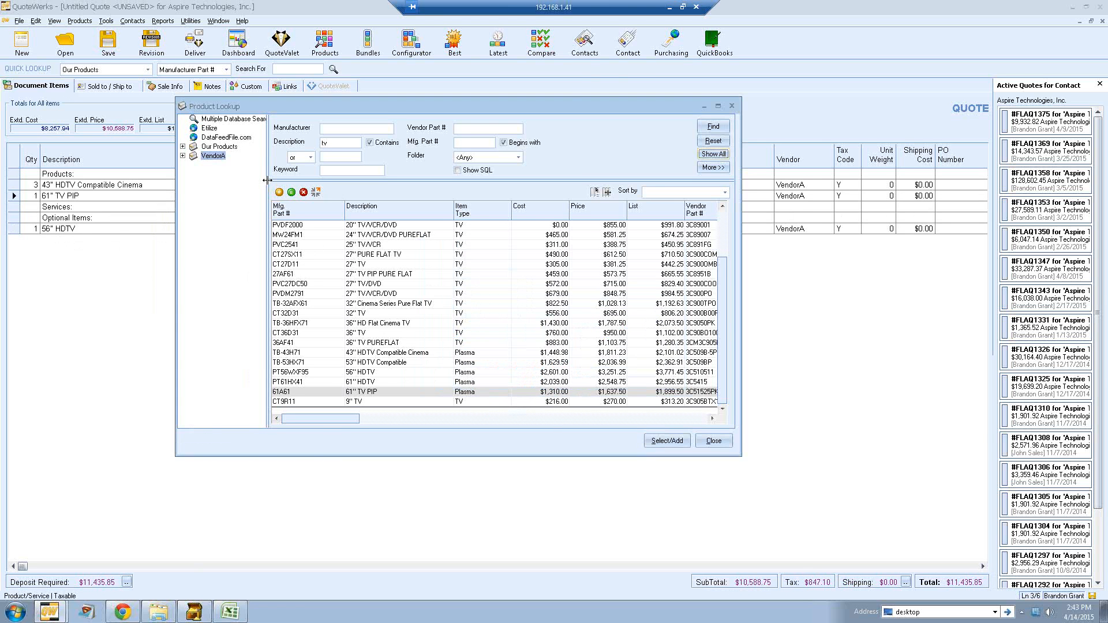
Step: Show all VendorA items, select the 12 CHANNEL HIGH POWER AMP, 12 Volt DC Power Supply and 2 Line Multi Handset System, and add them
left_click(713, 153)
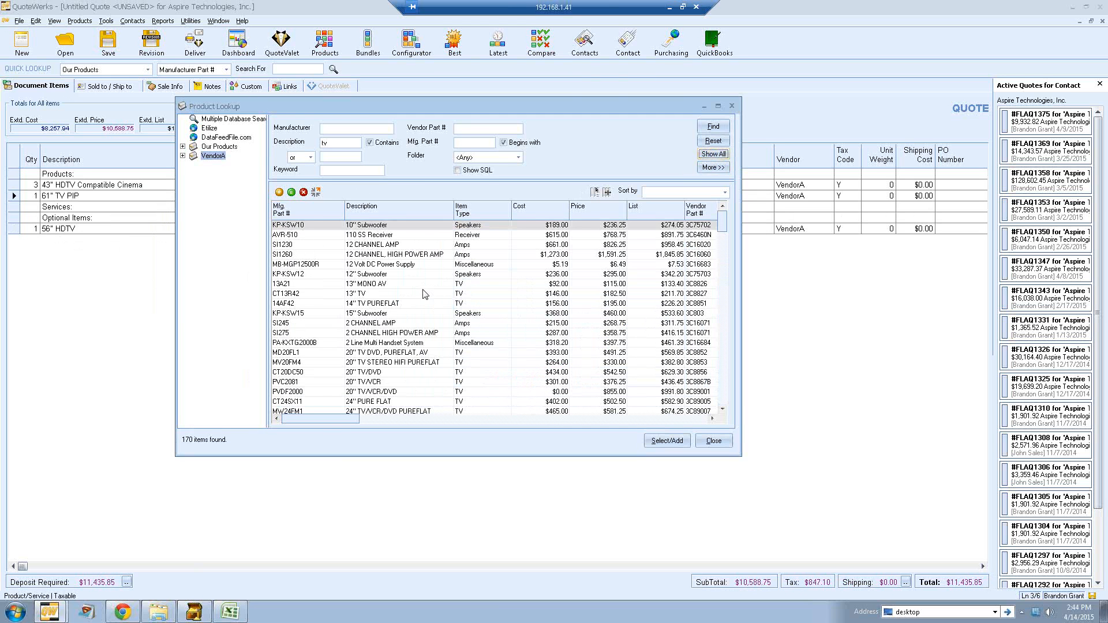
left_click(385, 343)
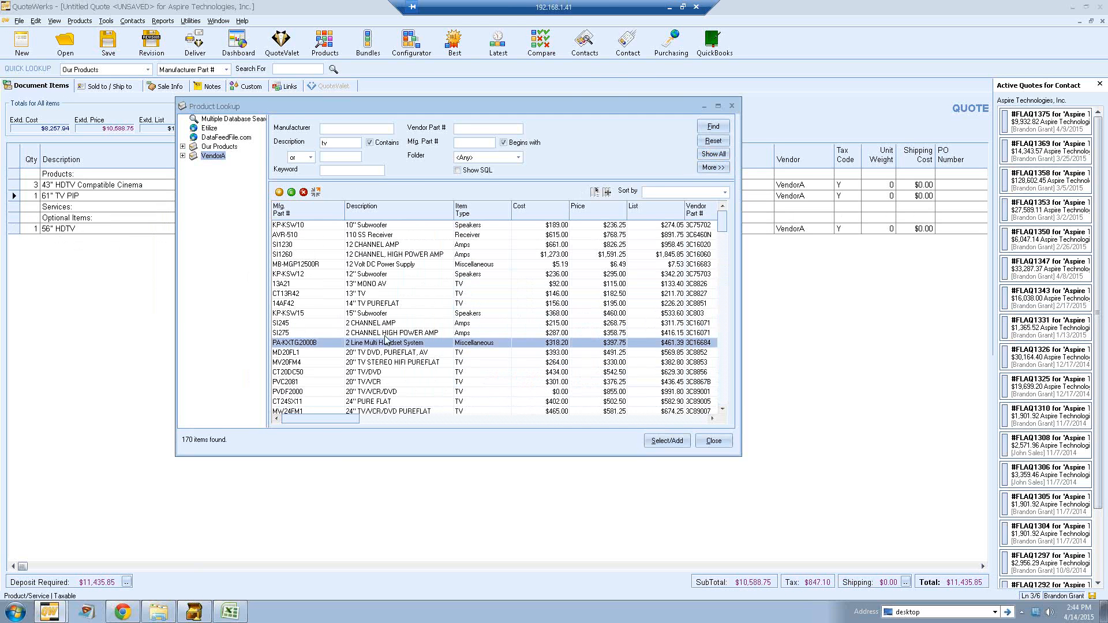
left_click(385, 265, "ctrl")
left_click(387, 254, "ctrl")
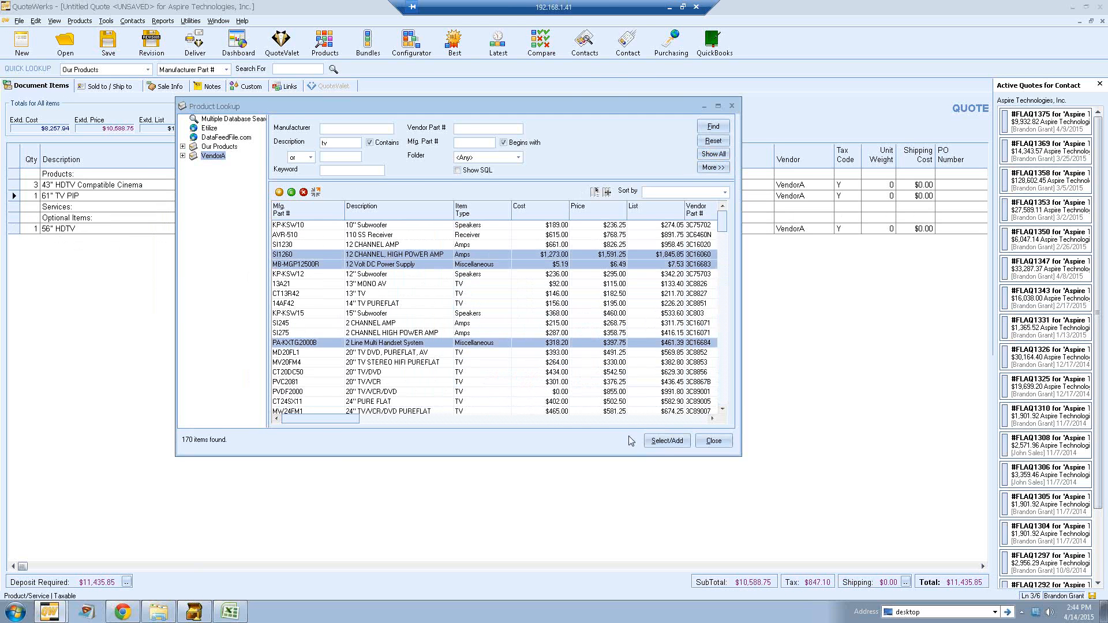
left_click(661, 441)
Step: Add the amp, power supply and handset system under the Services heading and close the product lookup
left_click(552, 376)
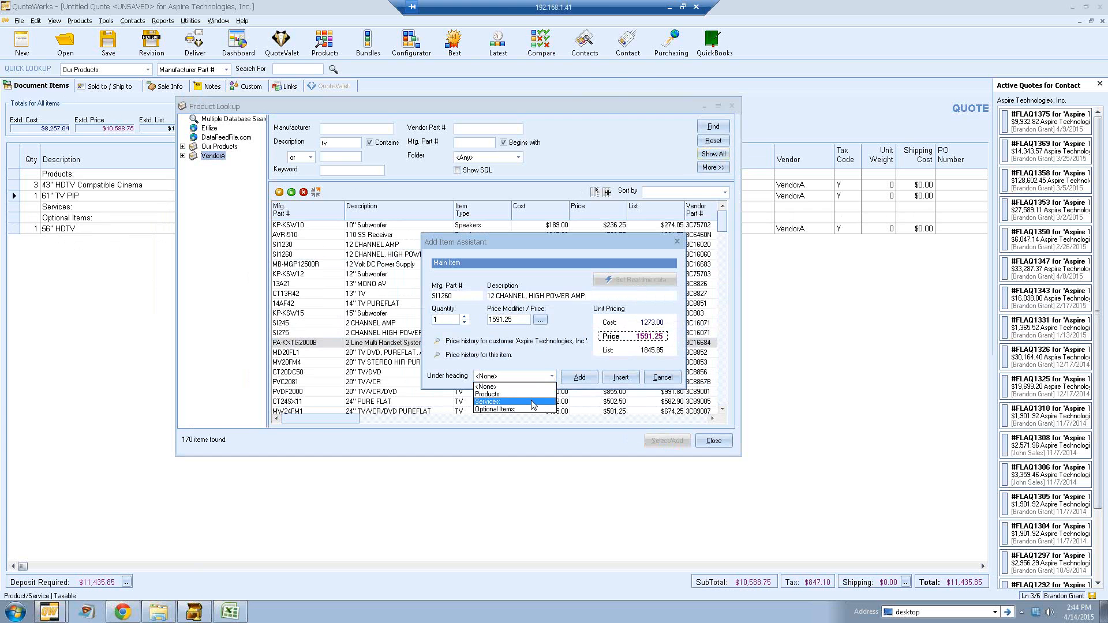
left_click(536, 397)
left_click(579, 377)
left_click(551, 376)
left_click(537, 399)
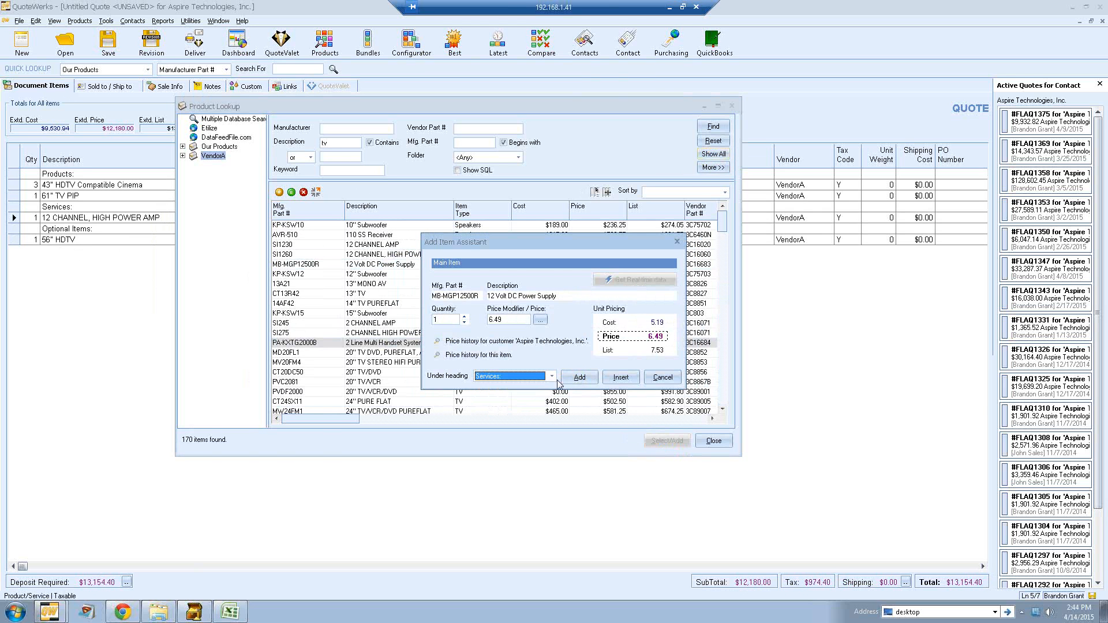
key("Return")
left_click(551, 376)
left_click(534, 401)
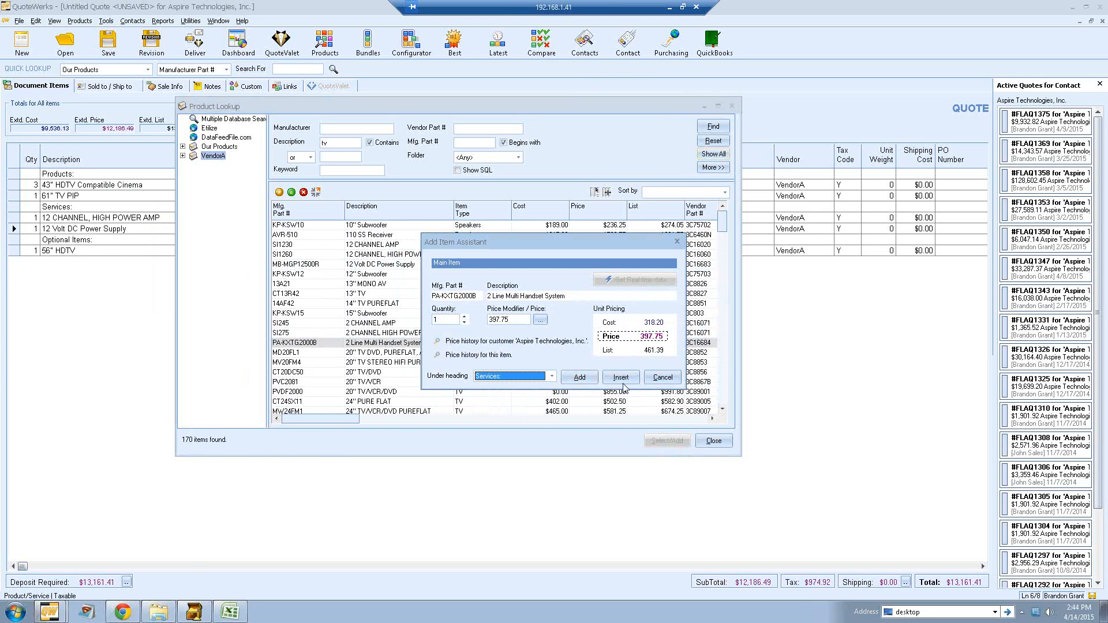
key("Return")
left_click(711, 441)
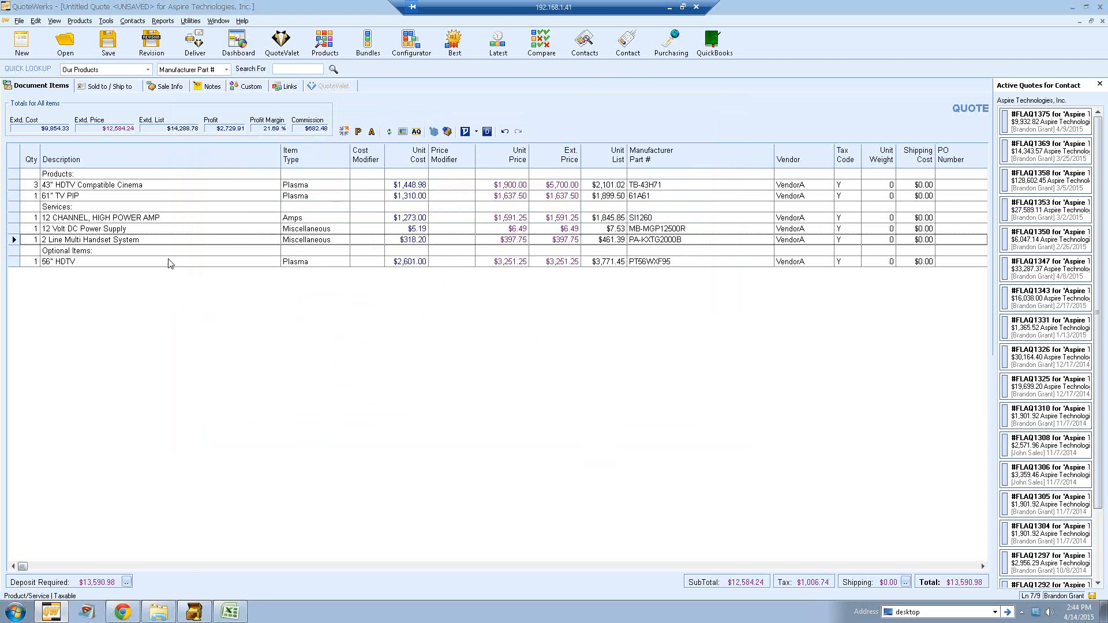
left_click(154, 182)
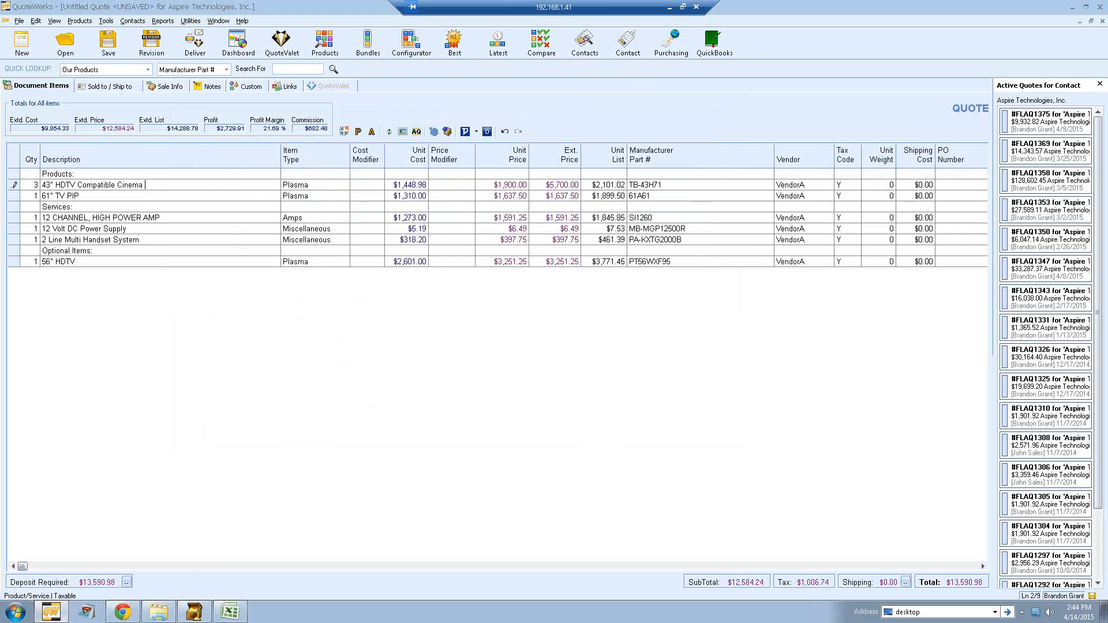
type("aasdfasdf")
key("BackSpace")
key("BackSpace")
key("BackSpace")
key("BackSpace")
key("BackSpace")
key("BackSpace")
Step: View the 43" HDTV Compatible Cinema description in an enlarged zoom editor
double_click(151, 186)
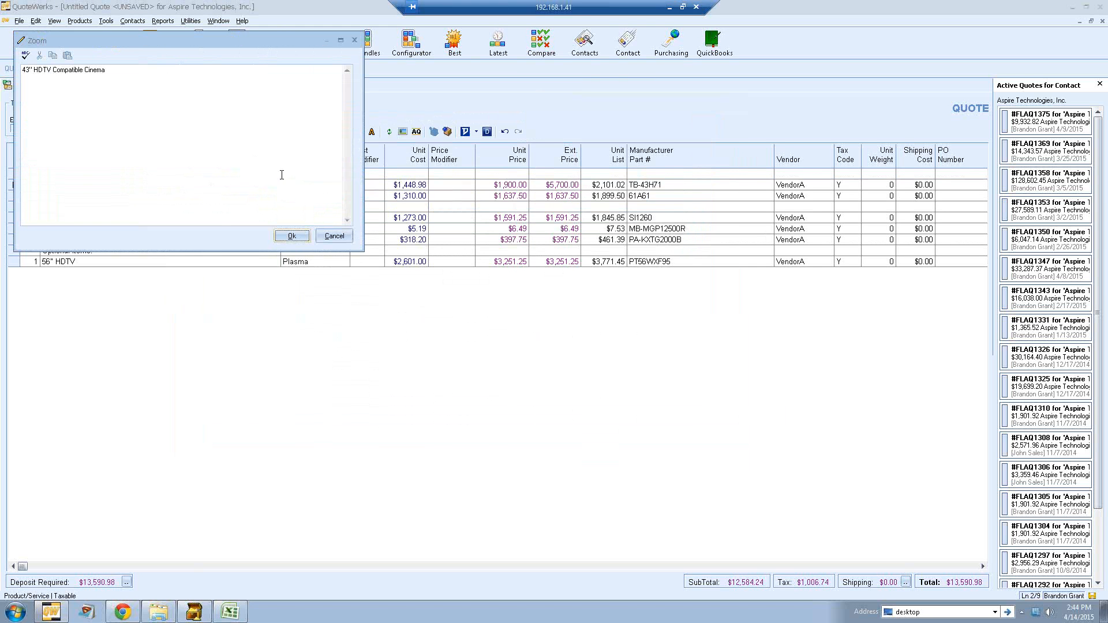
left_click_drag(532, 332, 530, 330)
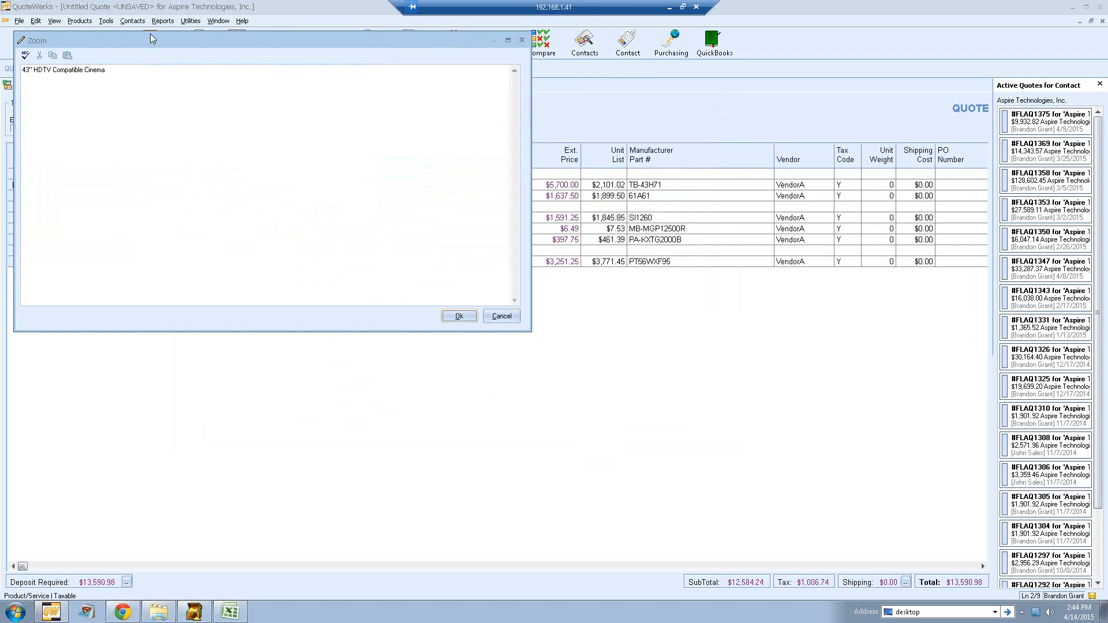
left_click_drag(143, 41, 353, 98)
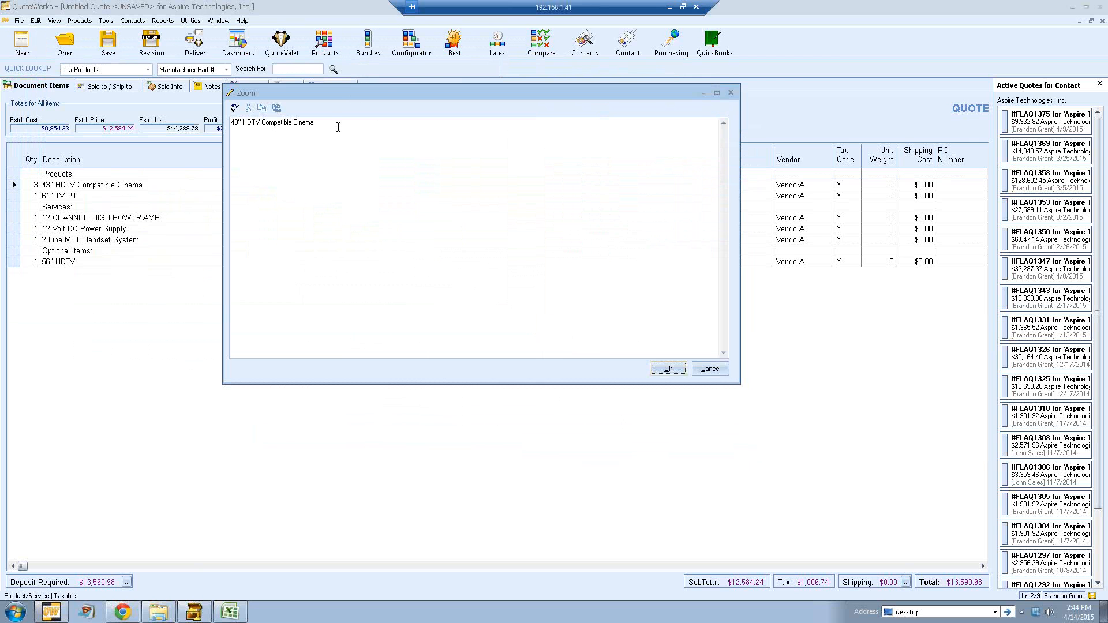
left_click(668, 368)
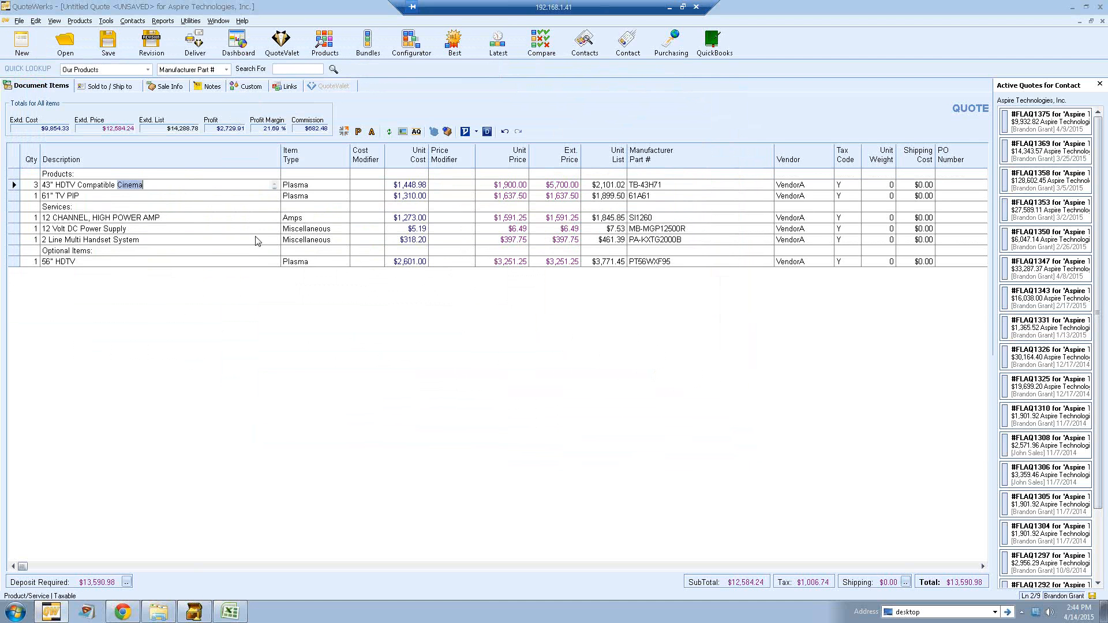
Step: Set the 43" HDTV Compatible Cinema unit price to 1800
left_click(501, 185)
left_click(504, 185)
left_click_drag(504, 185, 527, 198)
type("1800")
key("Tab")
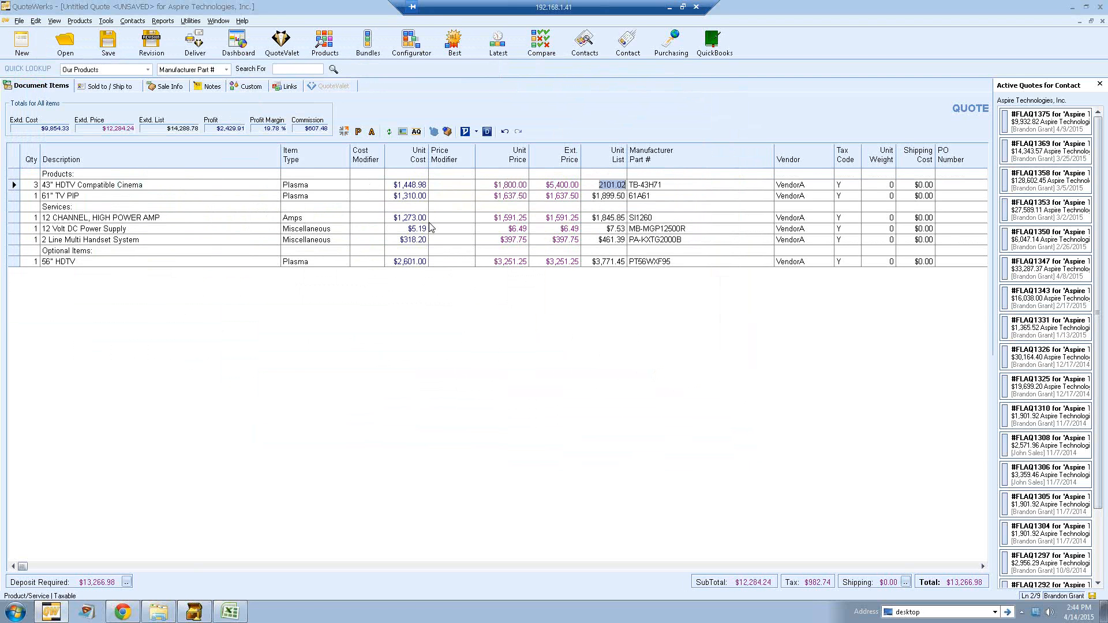
Step: Set the 43" HDTV Compatible Cinema price modifier to M15
left_click(447, 184)
type("m15")
key("Tab")
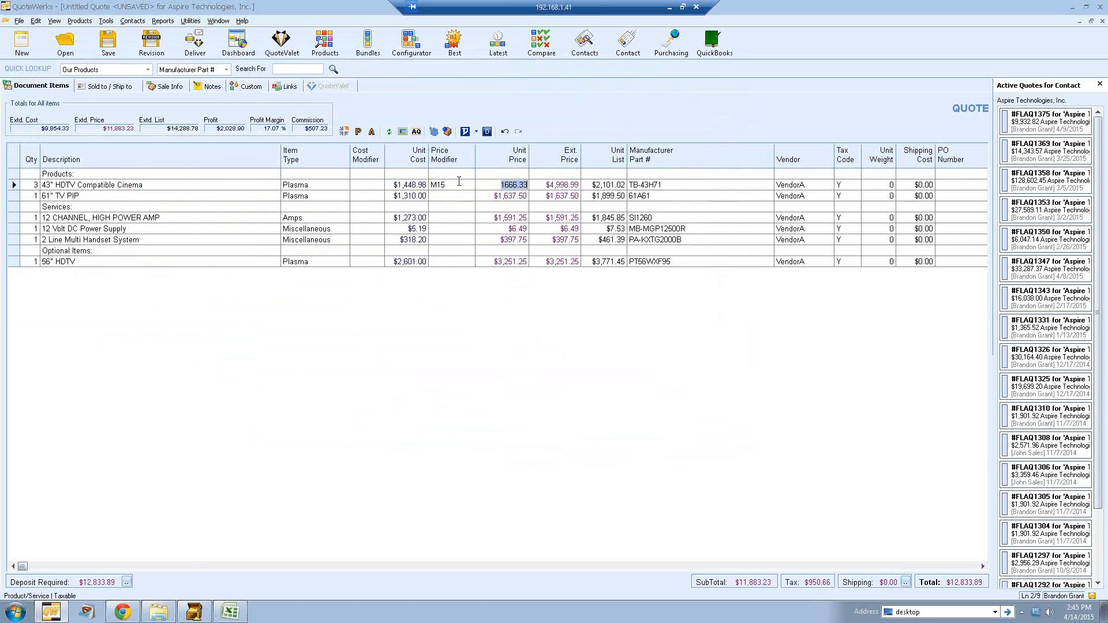
Step: Change the 43" HDTV Compatible Cinema price modifier to P05, a 5% margin
left_click(459, 184)
left_click(470, 185)
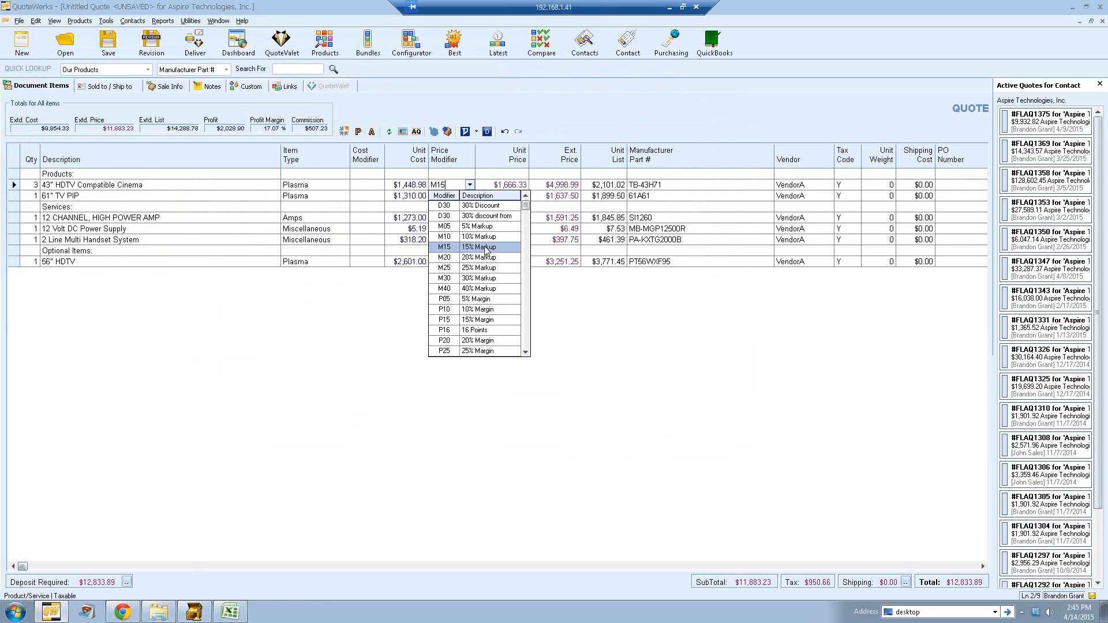
left_click(482, 301)
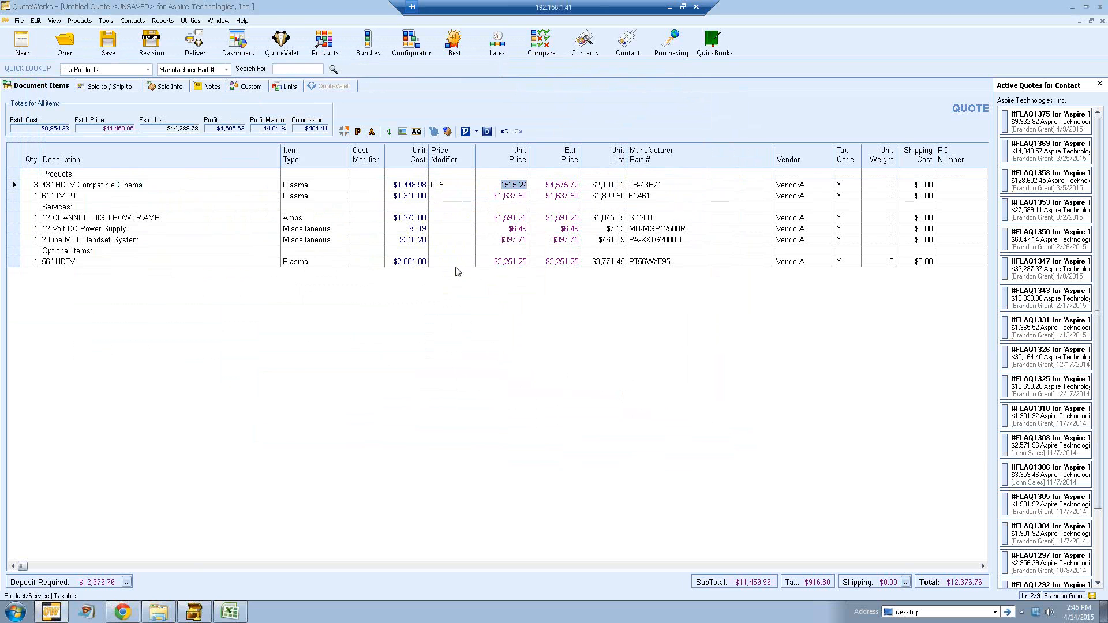
Step: Save the quote under the name "Aspire Technologies, Inc. - Tuesday, April 14, 2015"
left_click(447, 203)
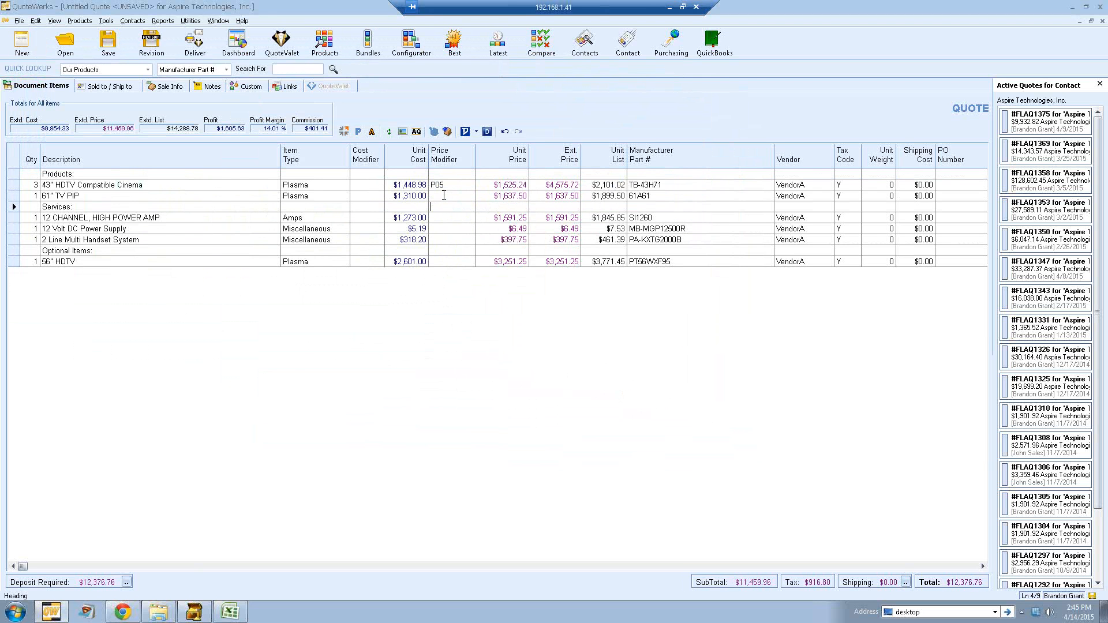
left_click(444, 196)
left_click(108, 43)
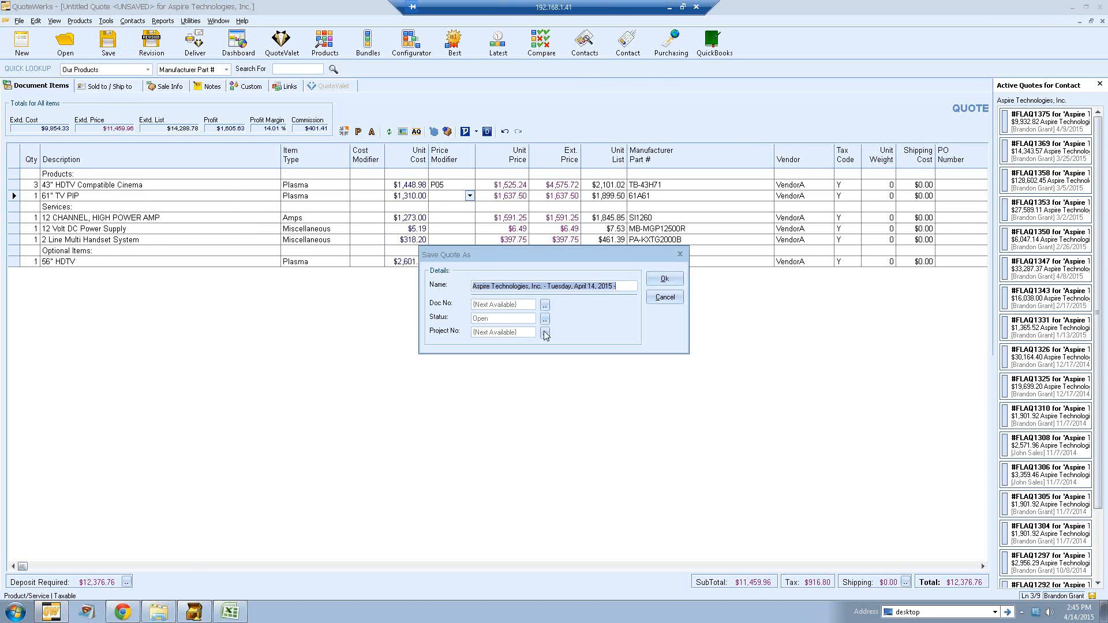
left_click(622, 286)
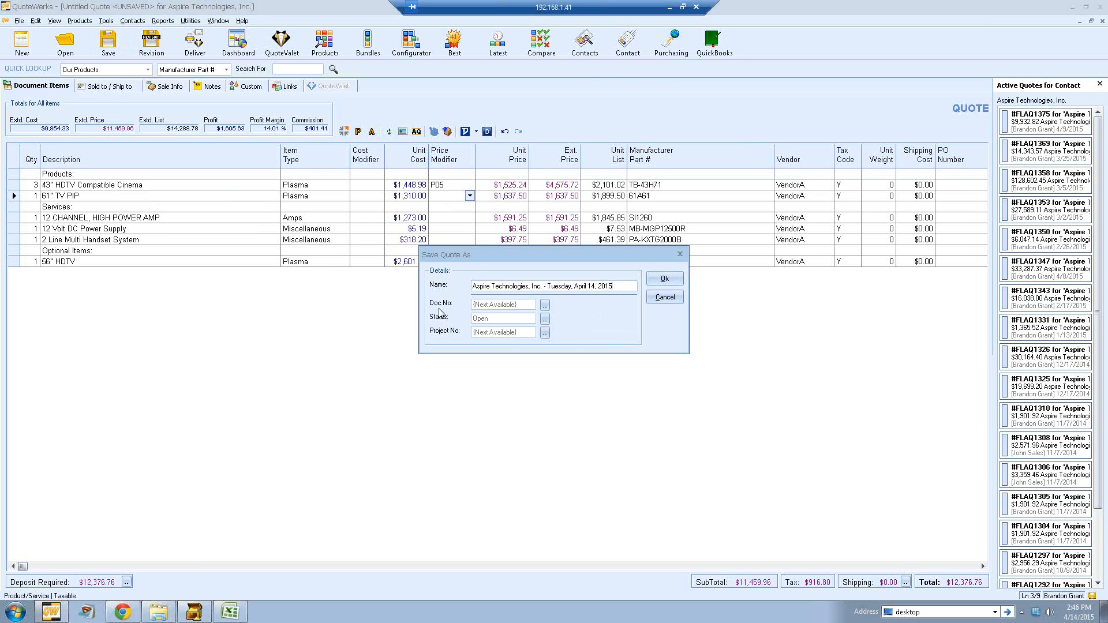
left_click(664, 278)
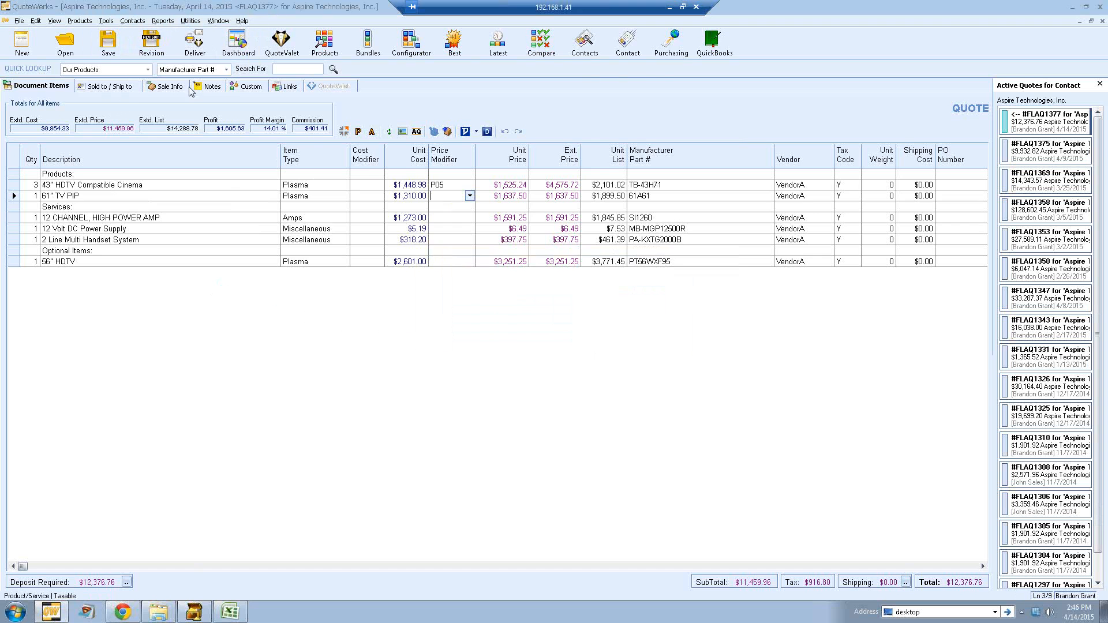
Step: Review the quote's sale info details, then return to the document items
left_click(168, 87)
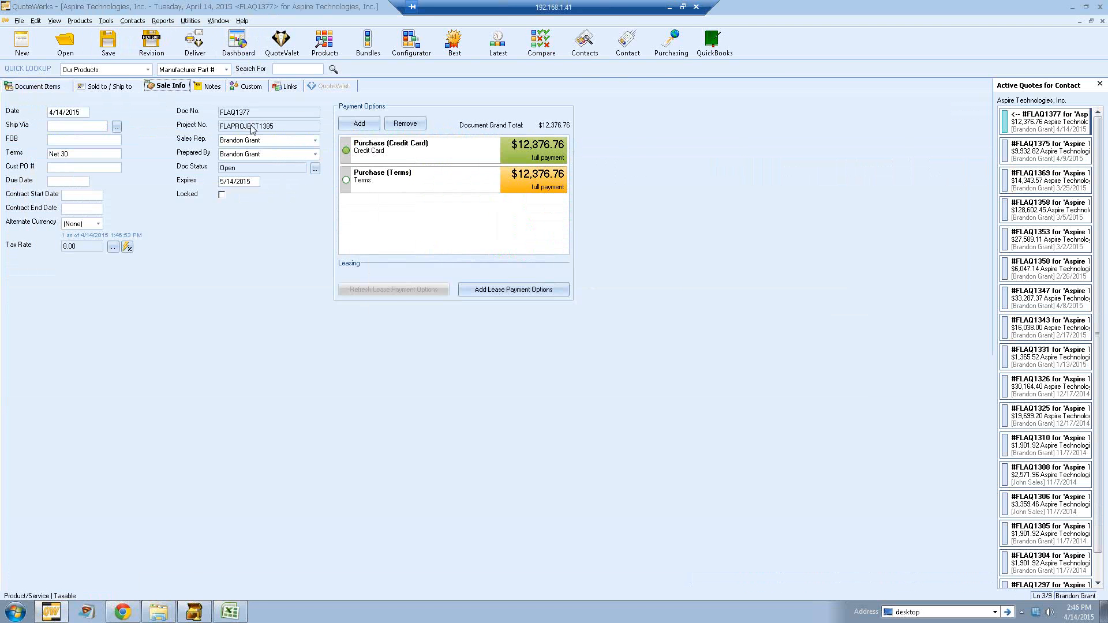
left_click(49, 87)
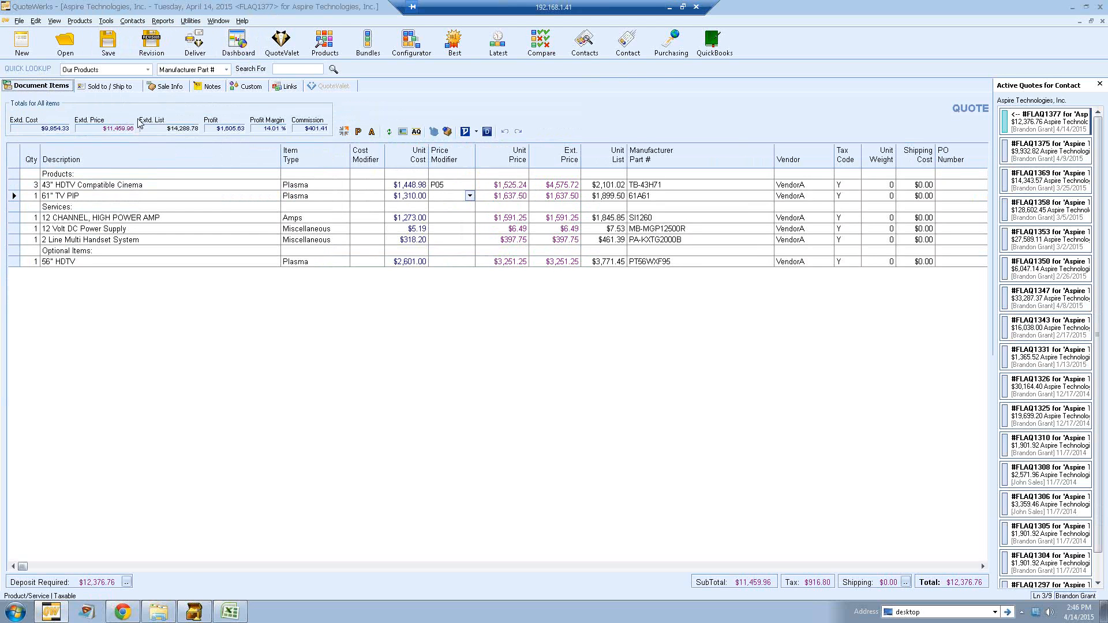
Step: Preview the quote printed with the New Quote Layout and close the preview
left_click(197, 44)
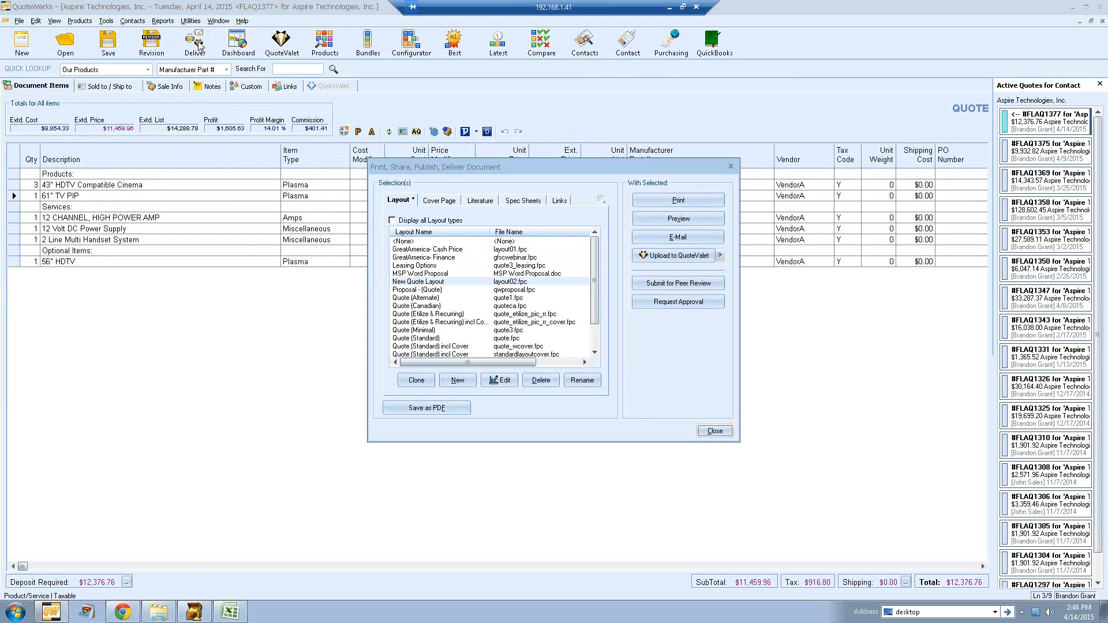
left_click(442, 283)
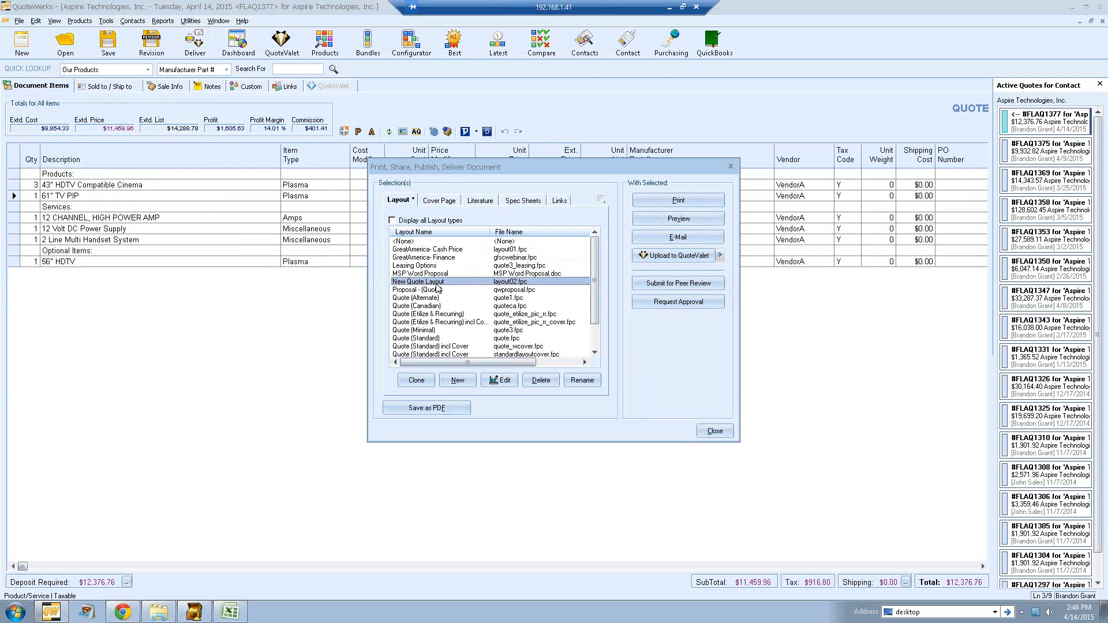
left_click(658, 218)
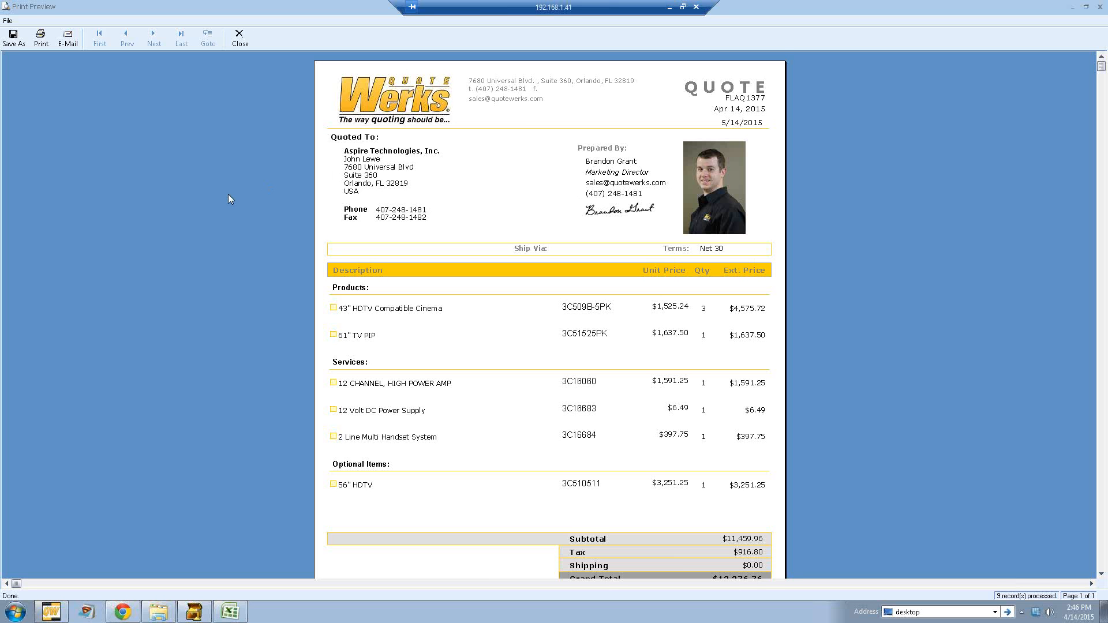
scroll(508, 202, "down", 3)
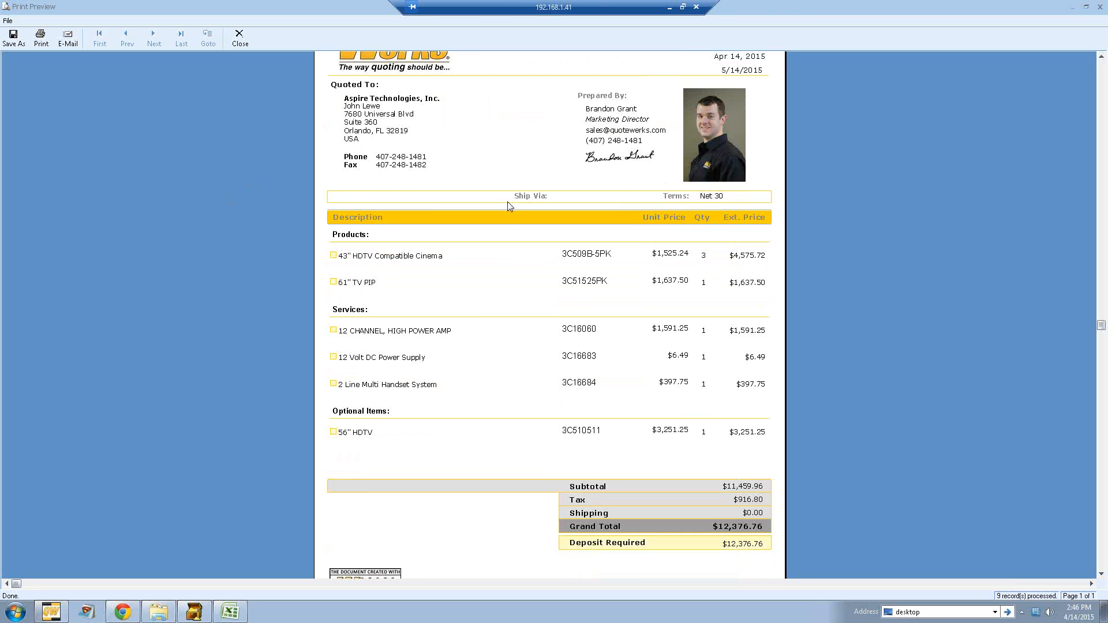
scroll(508, 207, "up", 3)
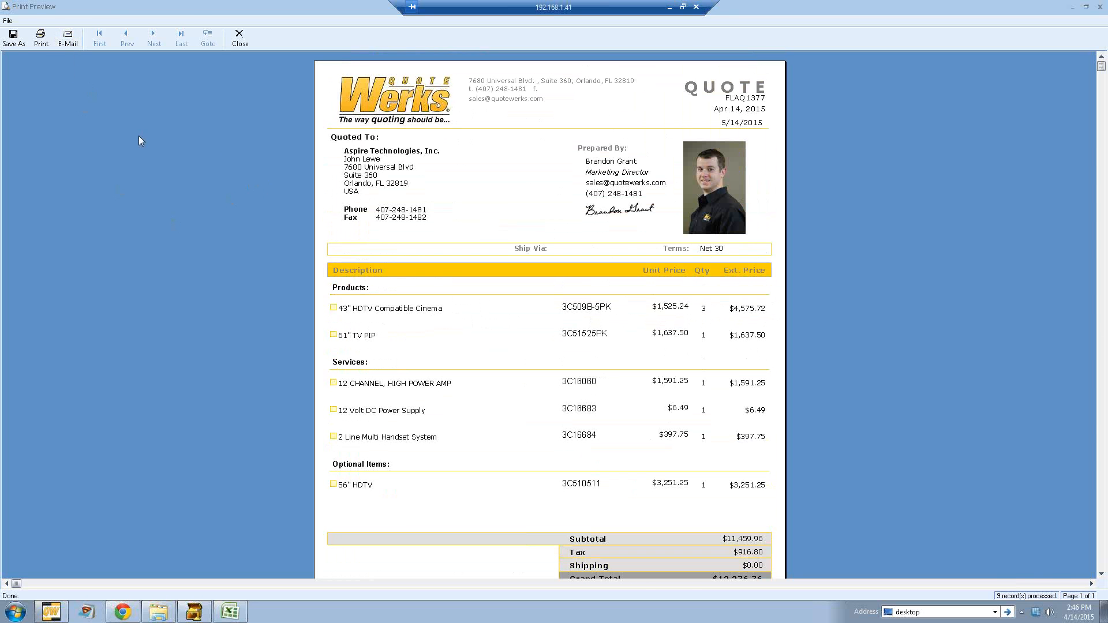
left_click(239, 39)
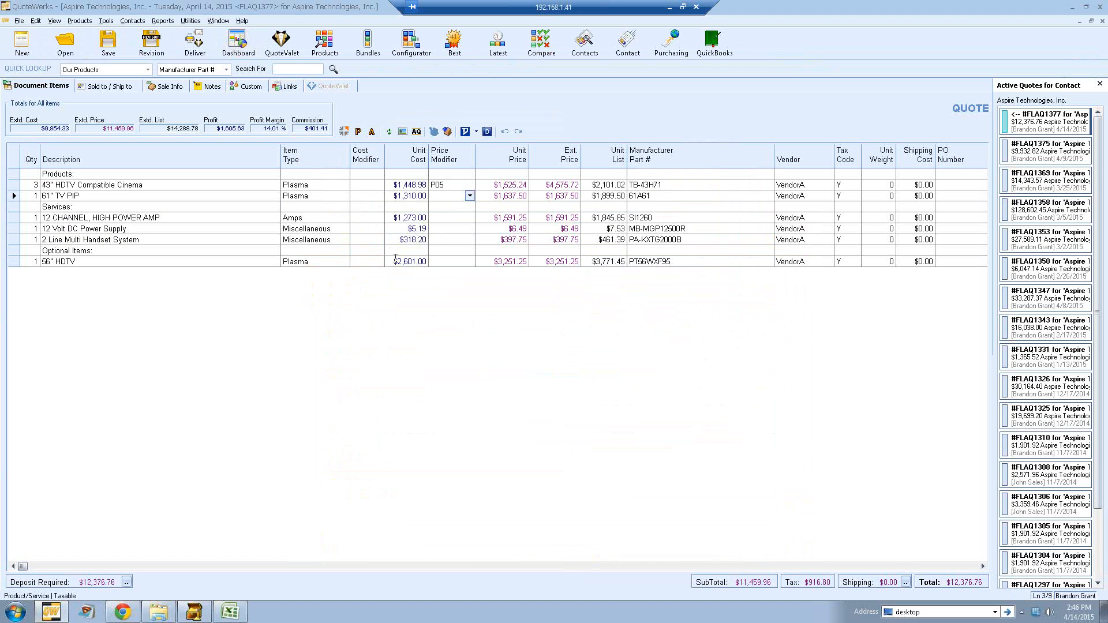
Step: In the delivery options, look through cover page, spec sheet and link options and include QuoteWerks Literature.rtf
left_click(191, 47)
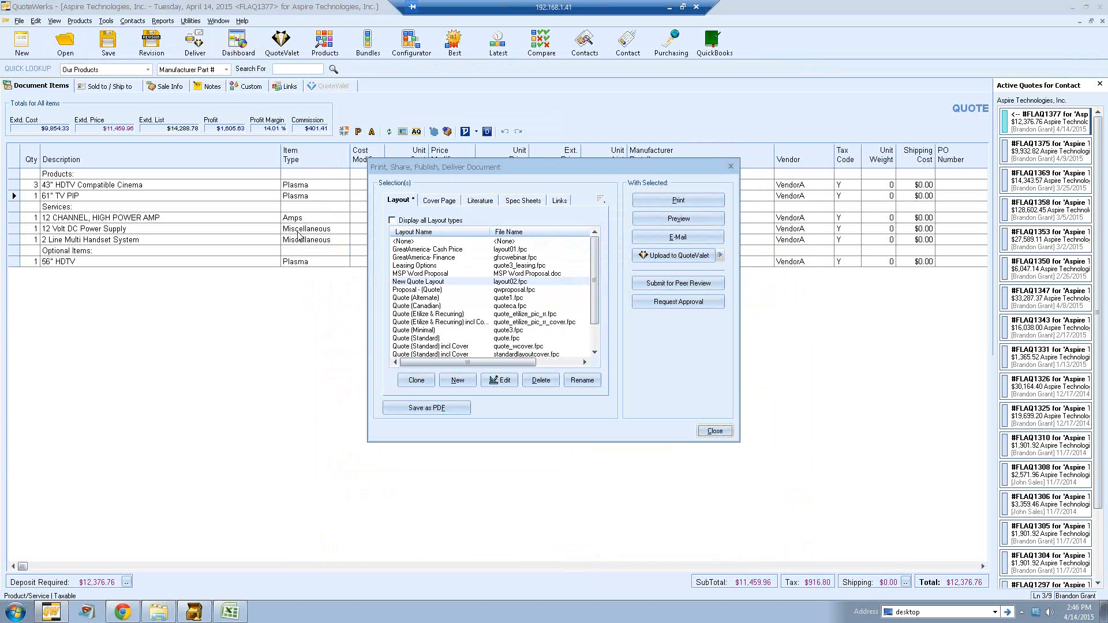
left_click(449, 205)
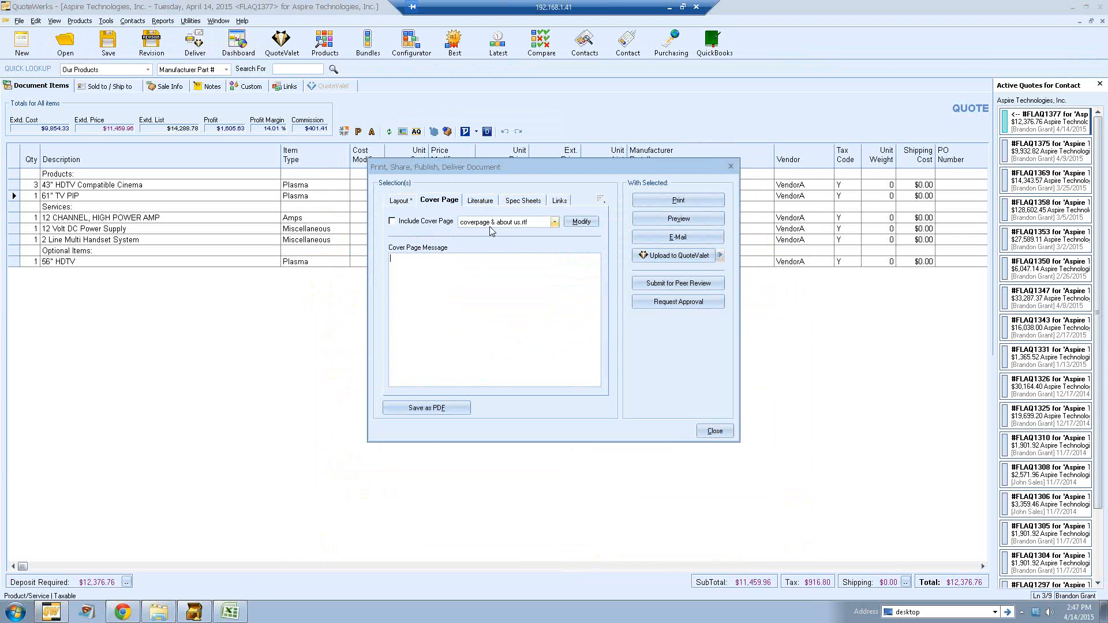
left_click(488, 202)
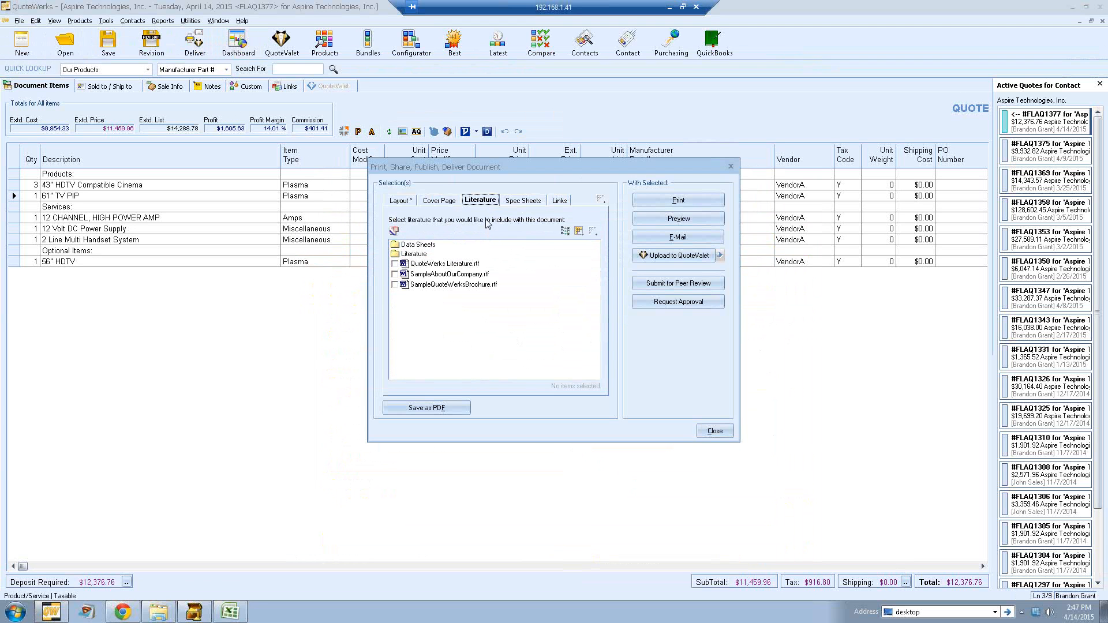
left_click(518, 206)
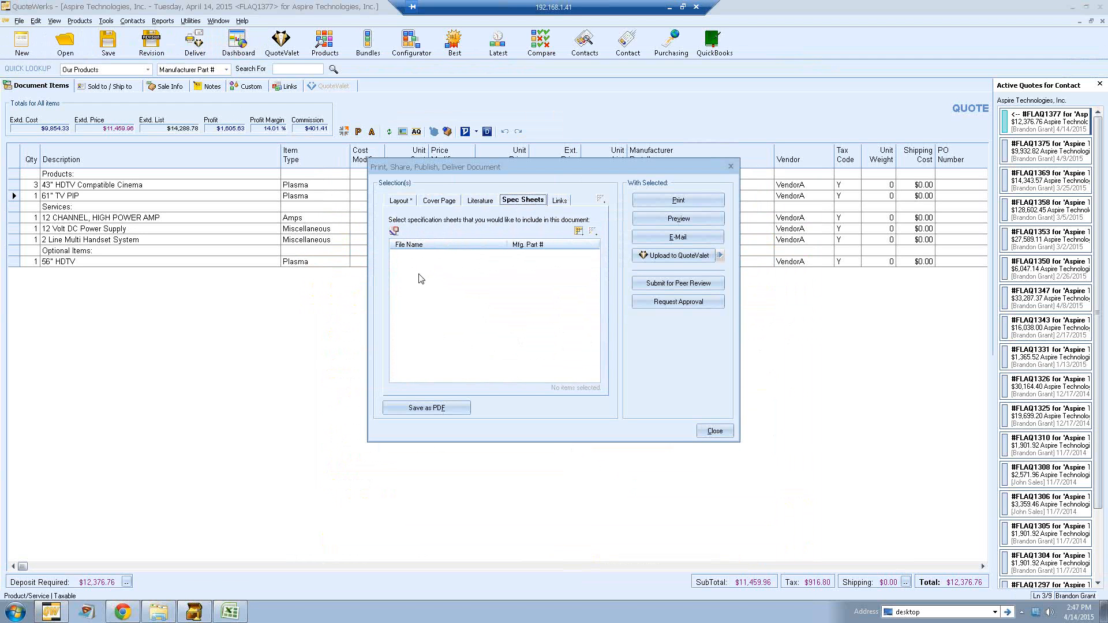
left_click(559, 201)
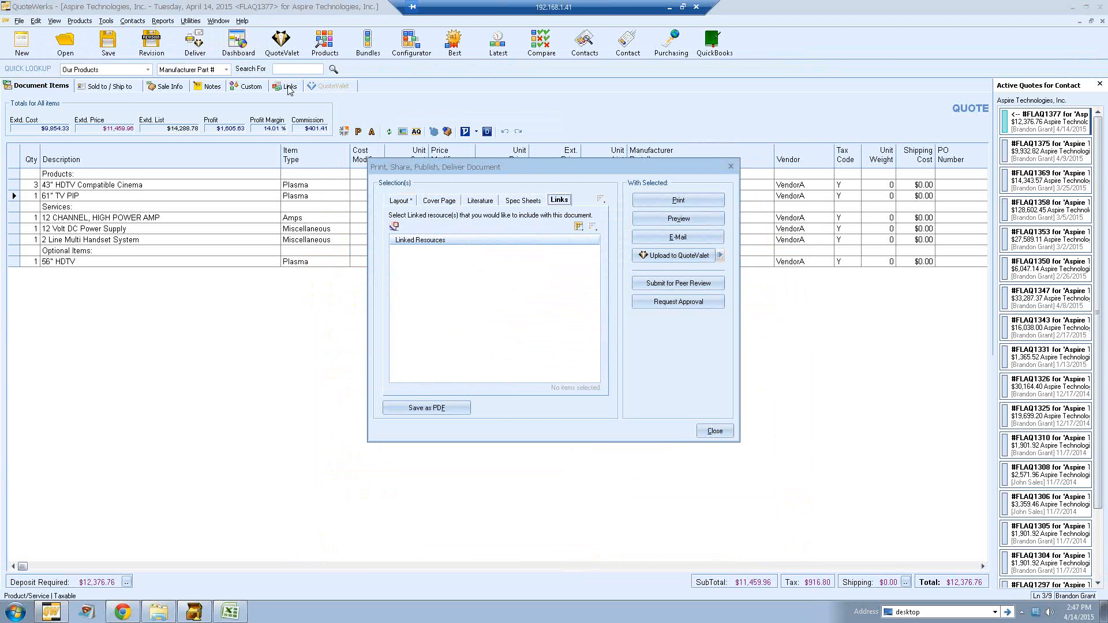
left_click(482, 202)
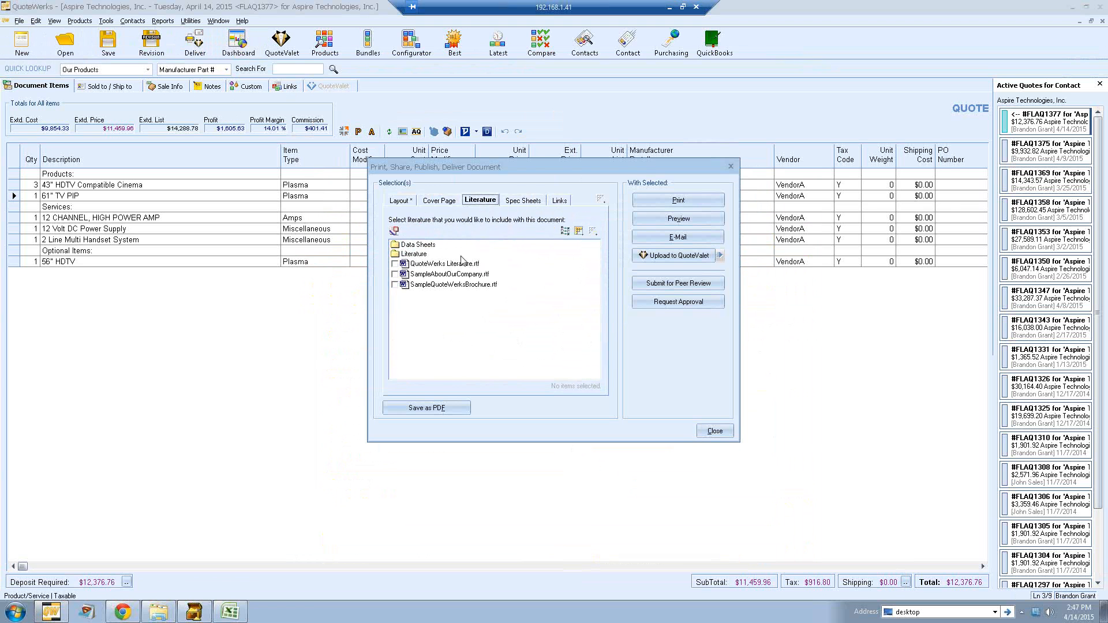
left_click(397, 264)
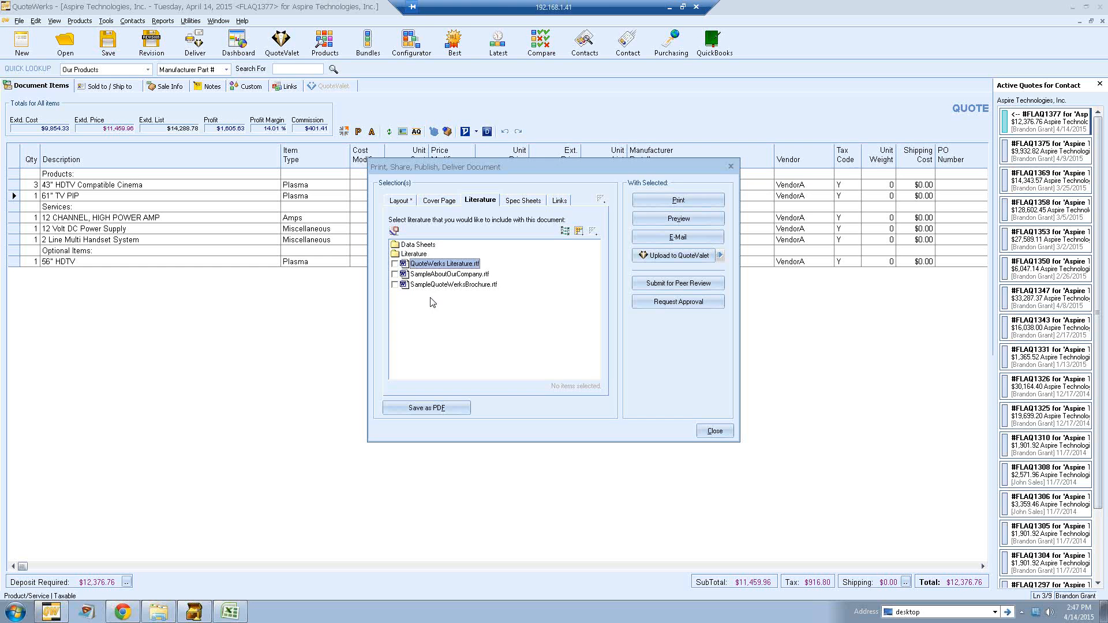
left_click(412, 203)
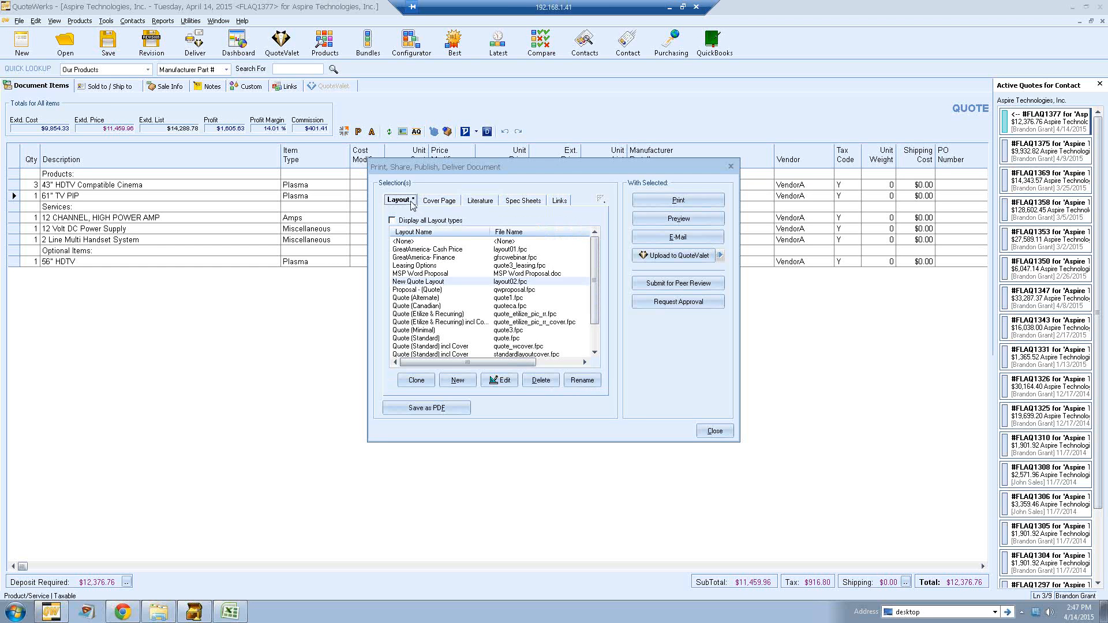
Step: Preview the delivered quote again using the New Quote Layout
left_click(445, 282)
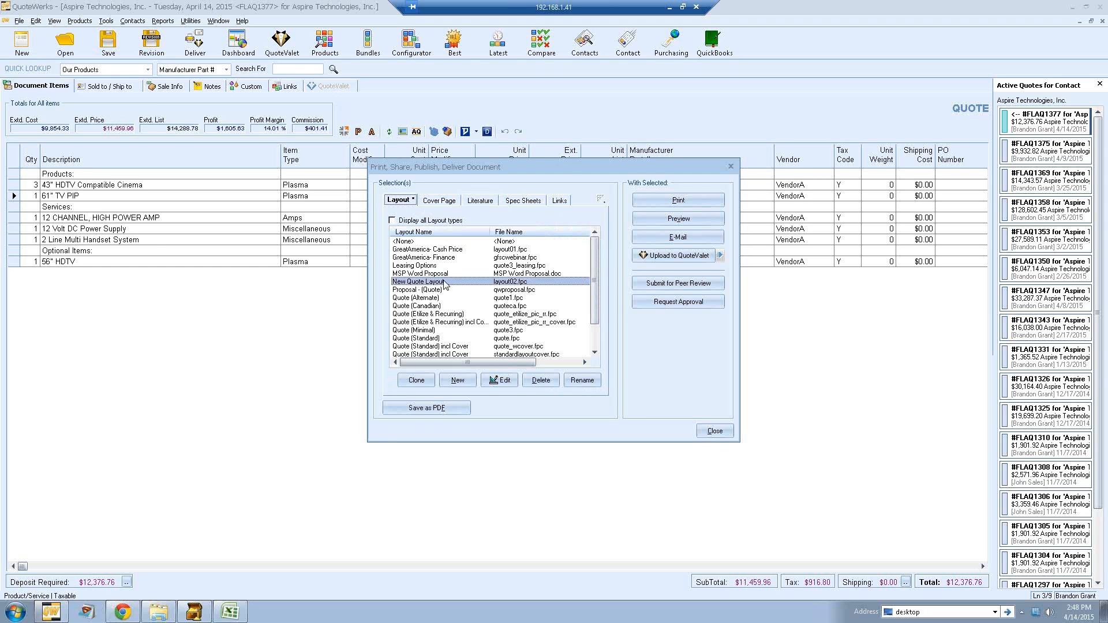
left_click(648, 218)
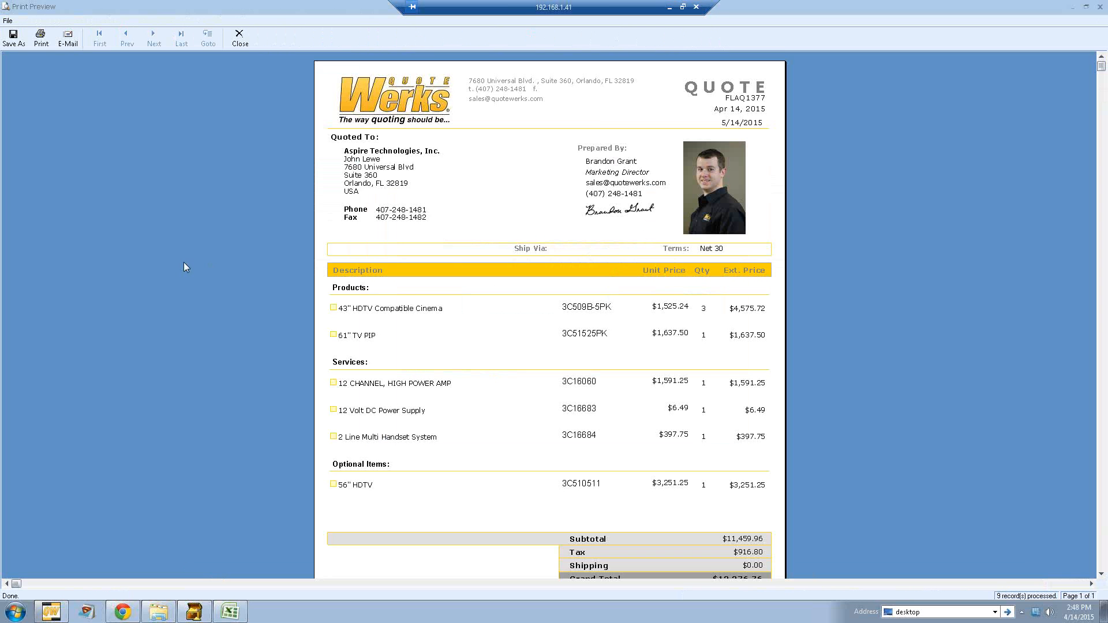
scroll(181, 259, "down", 3)
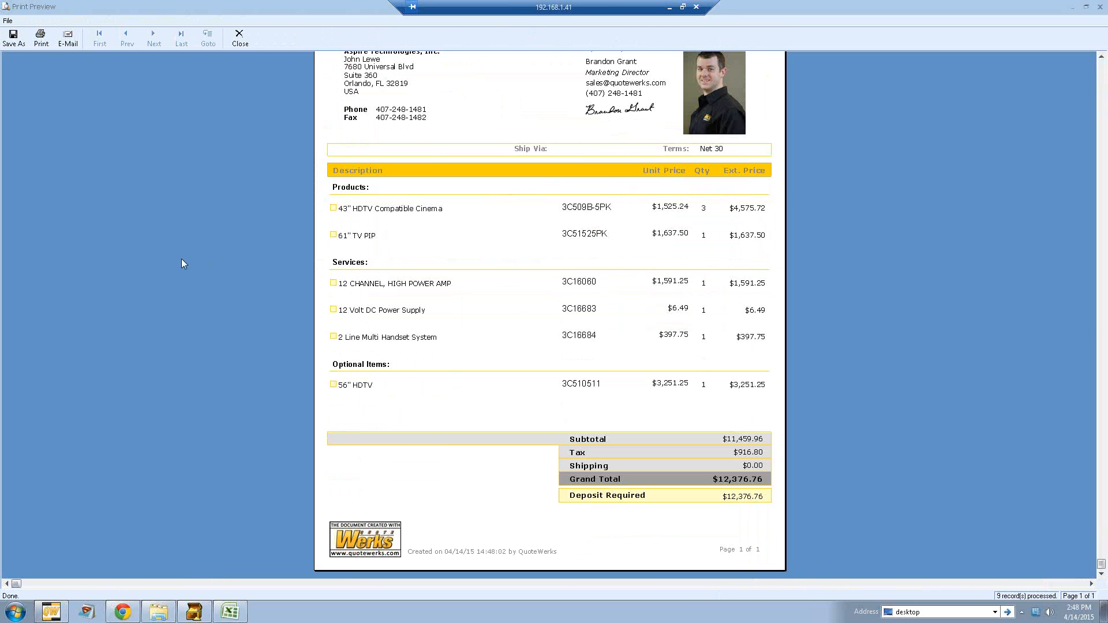
scroll(175, 252, "up", 3)
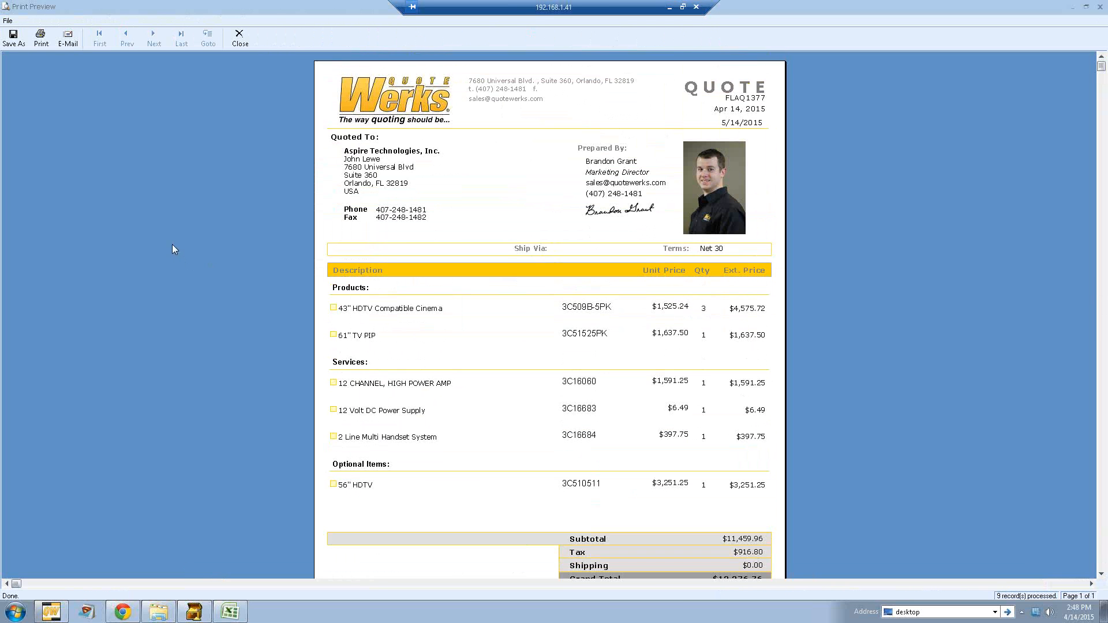
Step: Start e-mailing the quote from the preview, overriding the escalated approval requirement
left_click(67, 43)
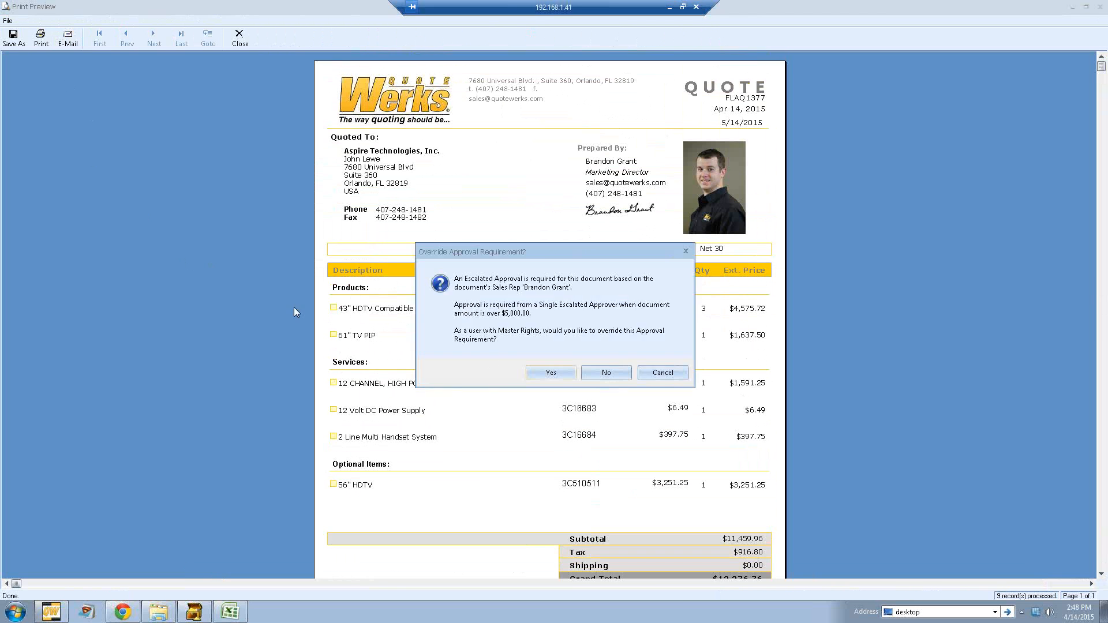
left_click(548, 374)
left_click(646, 382)
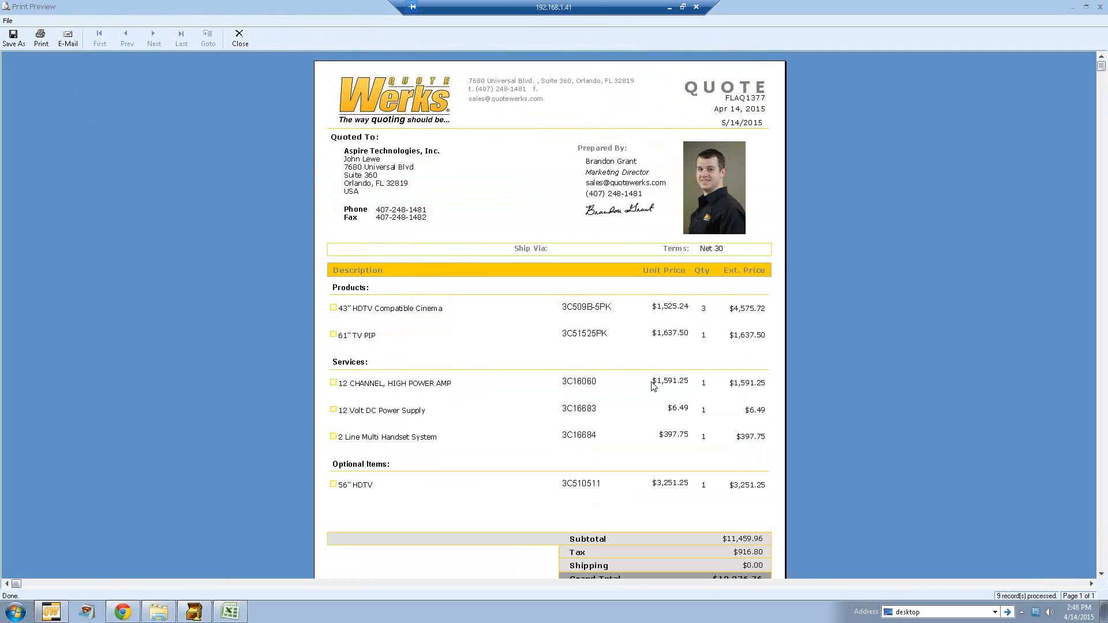
left_click_drag(306, 41, 531, 93)
left_click_drag(706, 195, 803, 196)
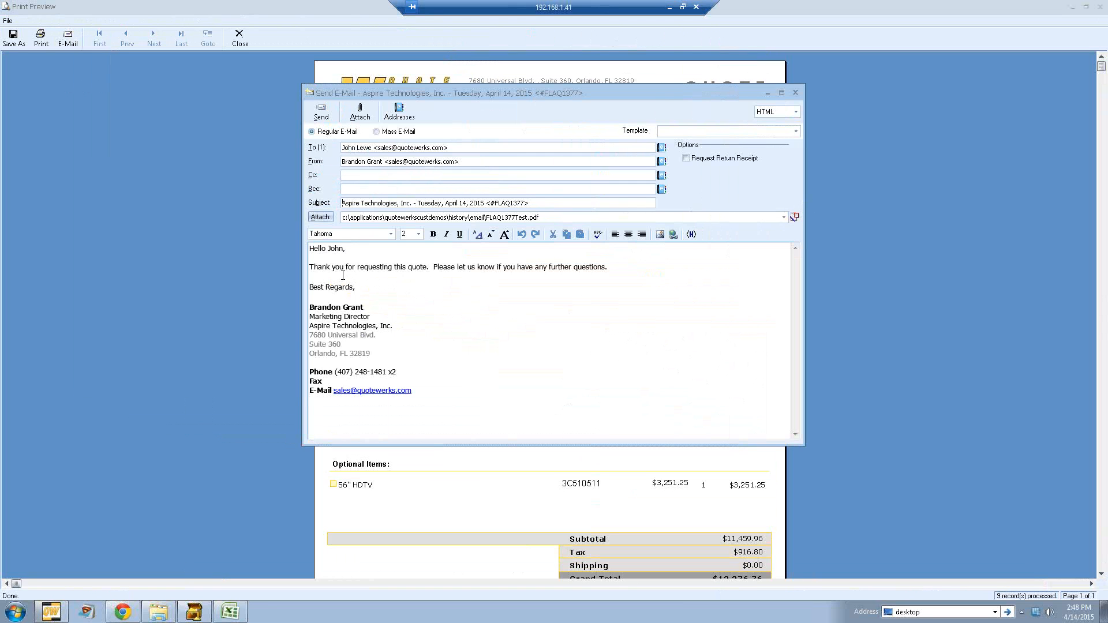
Step: Review the e-mail template and sender fields, then close the e-mail without sending and close the preview
left_click(797, 133)
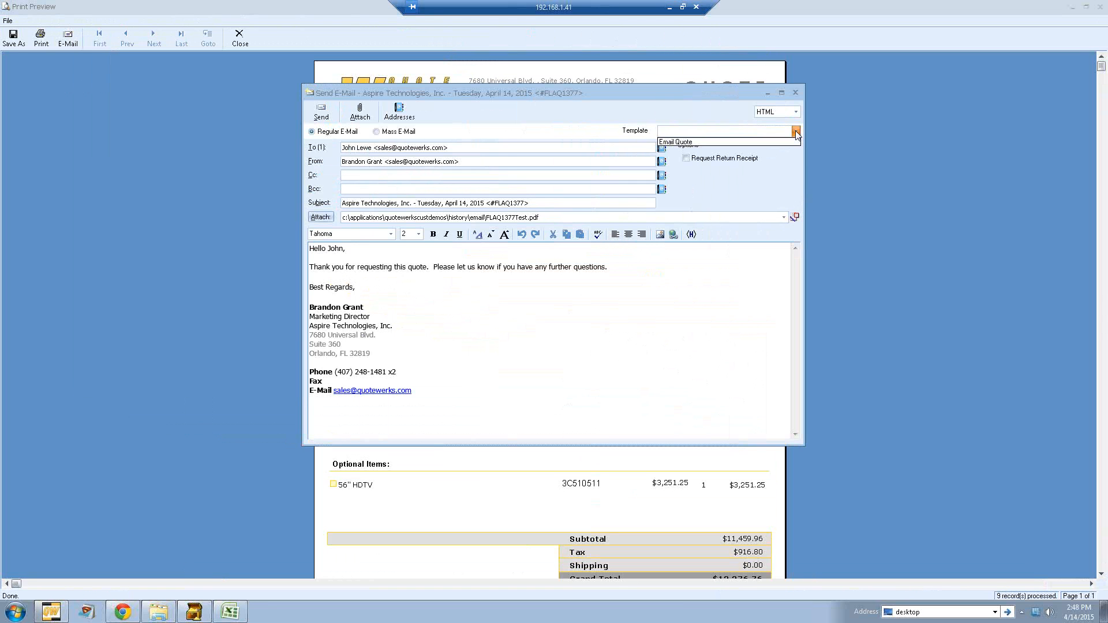
left_click(667, 108)
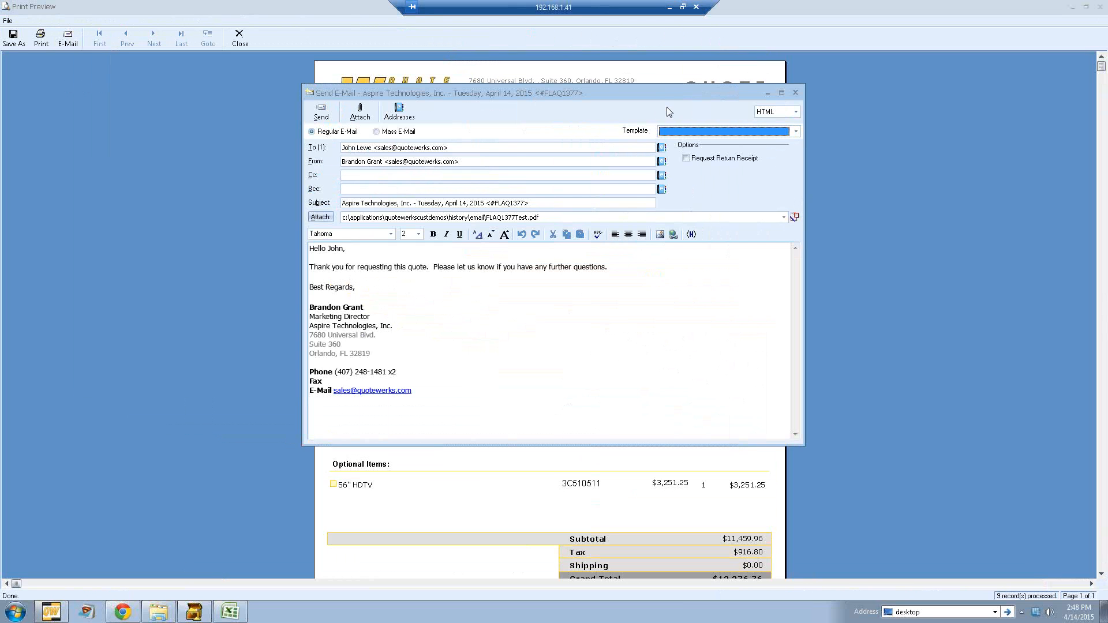
left_click(621, 275)
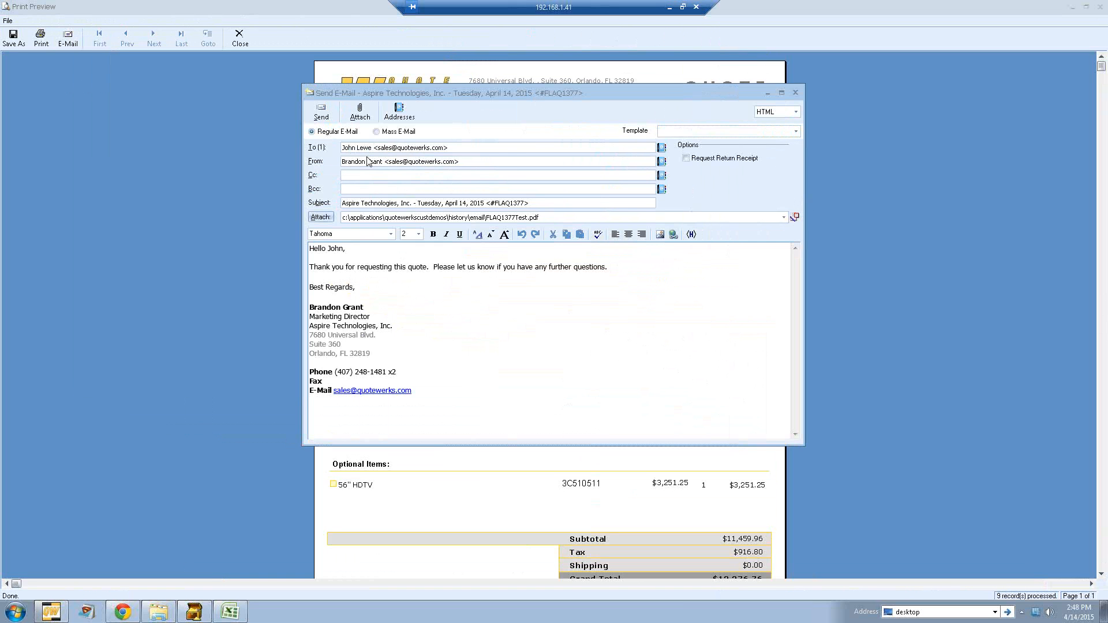
left_click(367, 161)
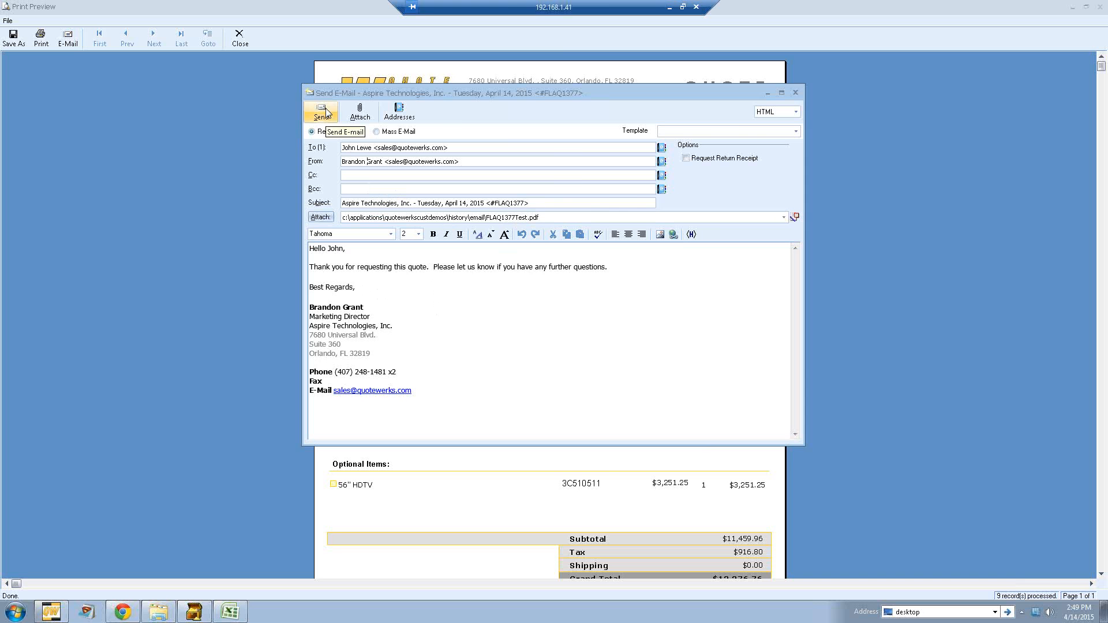
left_click(796, 92)
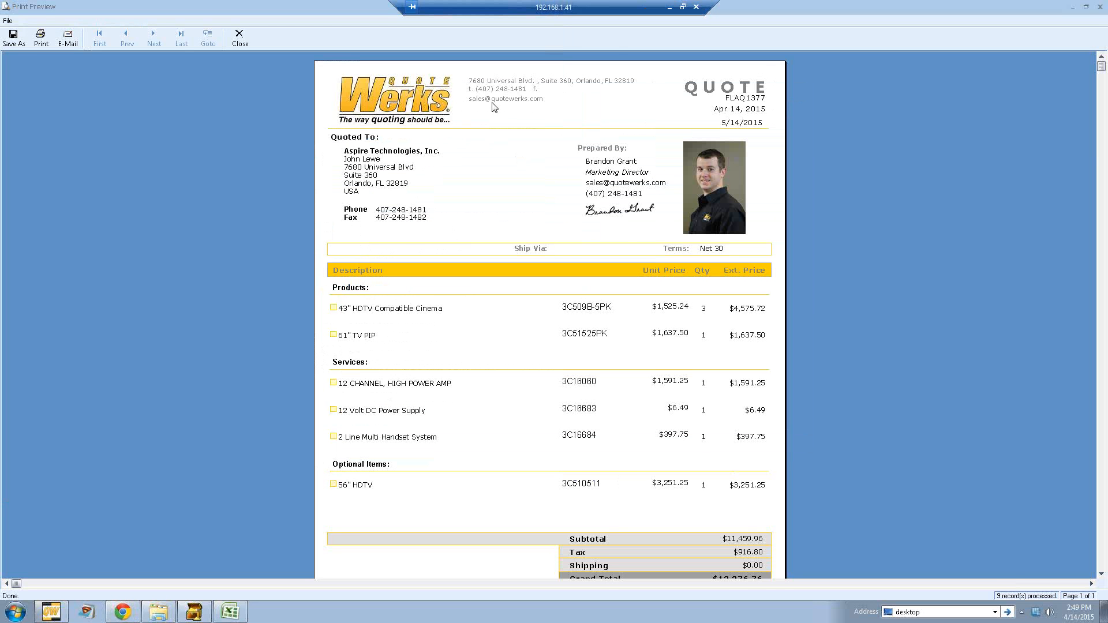
left_click(240, 39)
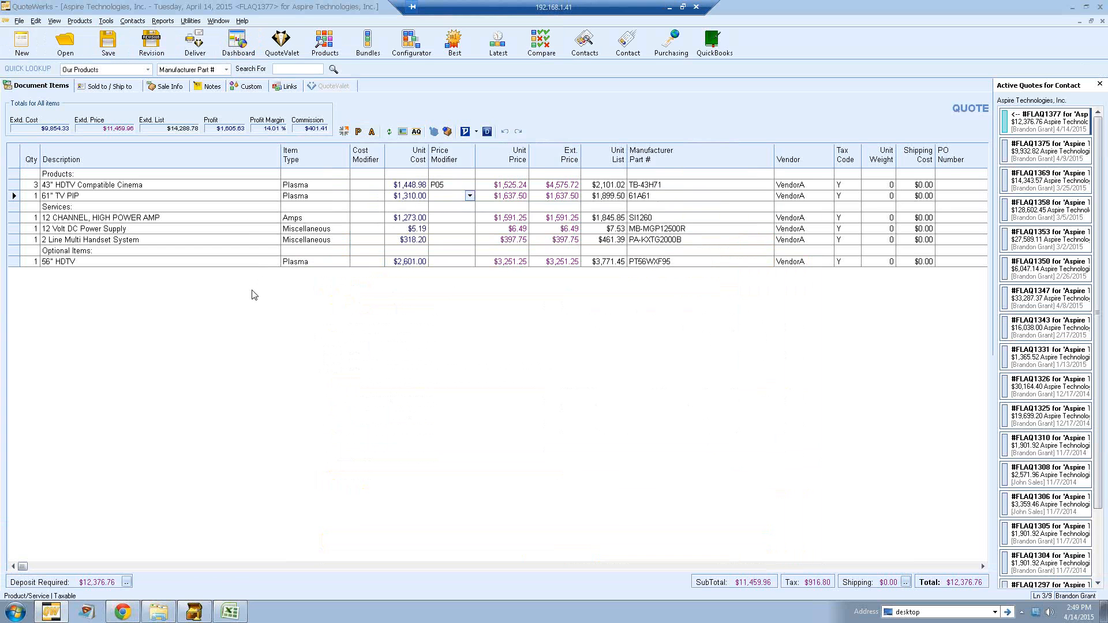